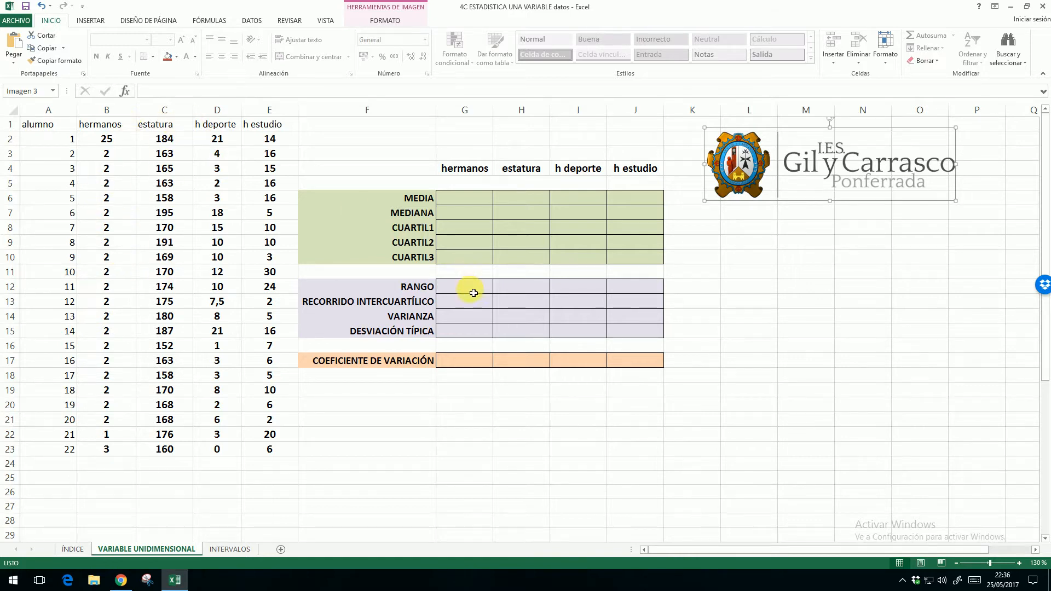
- Calculate the mean of hermanos in G6 with =PROMEDIO(B2:B23) and copy the formula across to J6
left_click(748, 417)
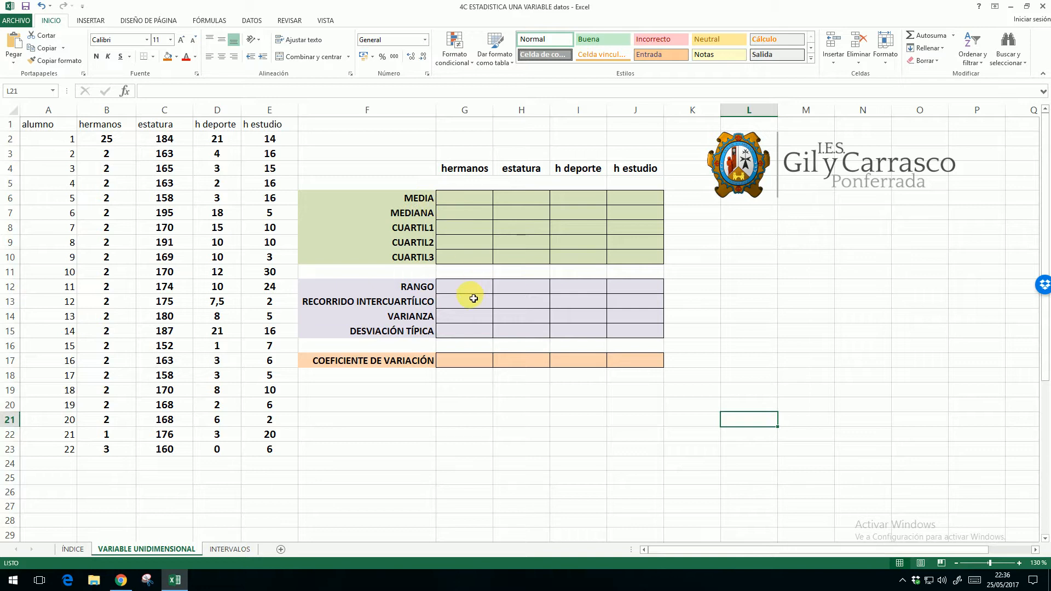
left_click(474, 202)
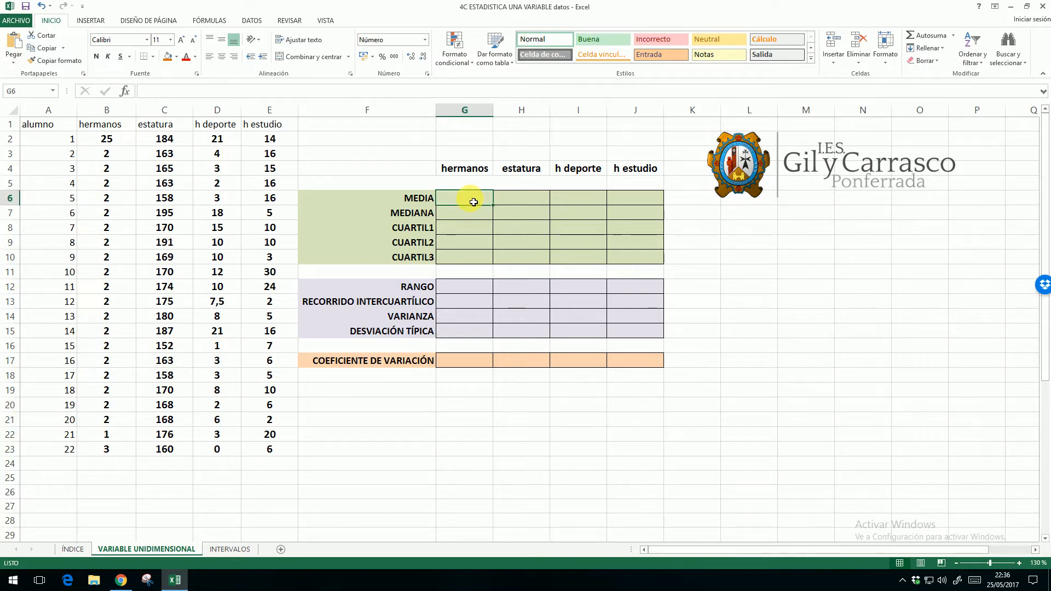
type("=PROMEDIO")
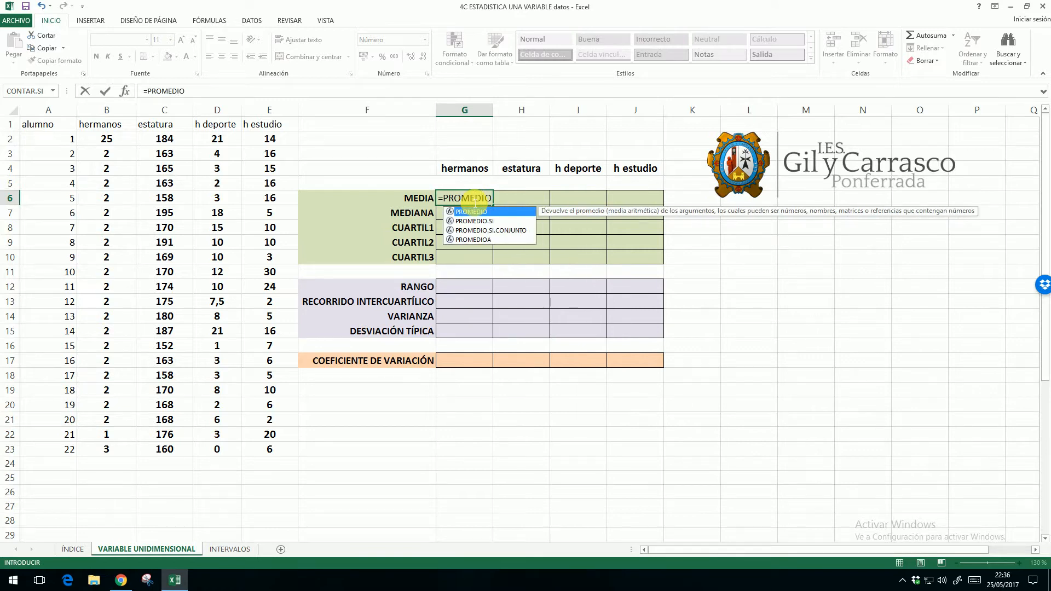
type("(")
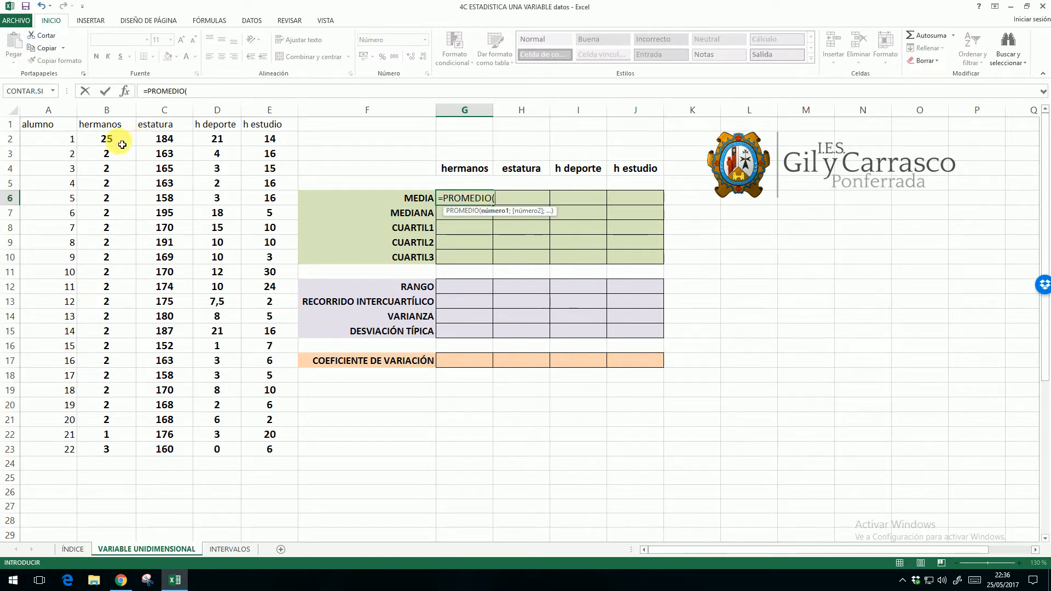
left_click_drag(120, 143, 111, 453)
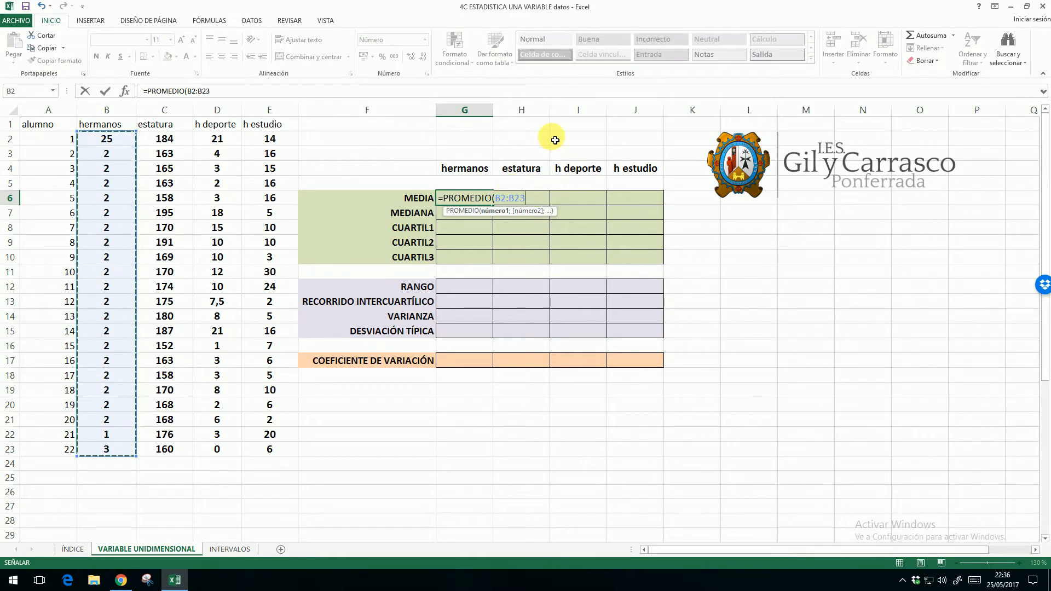
key("Return")
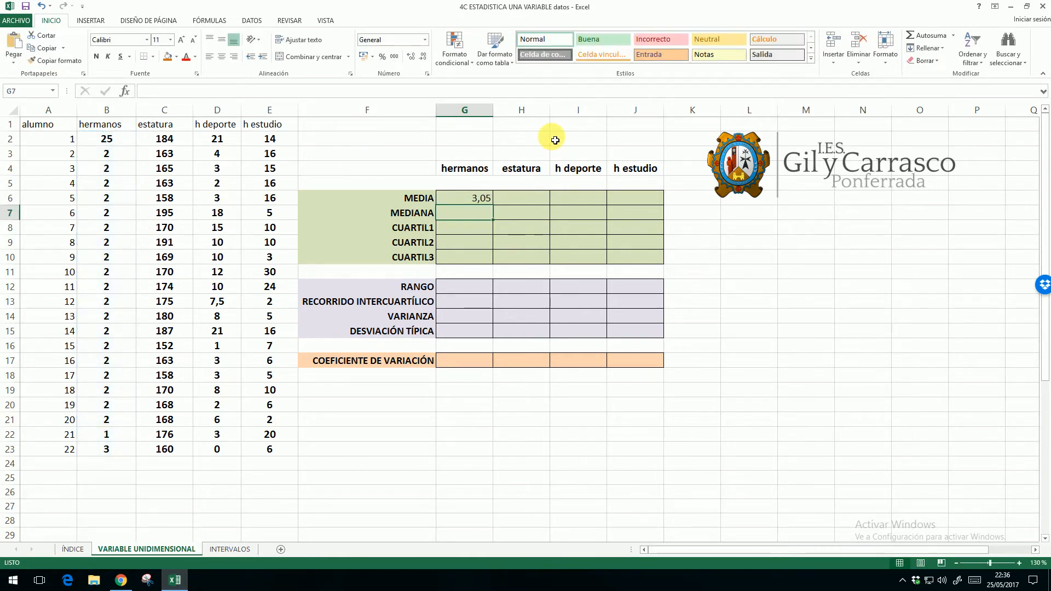
left_click(480, 203)
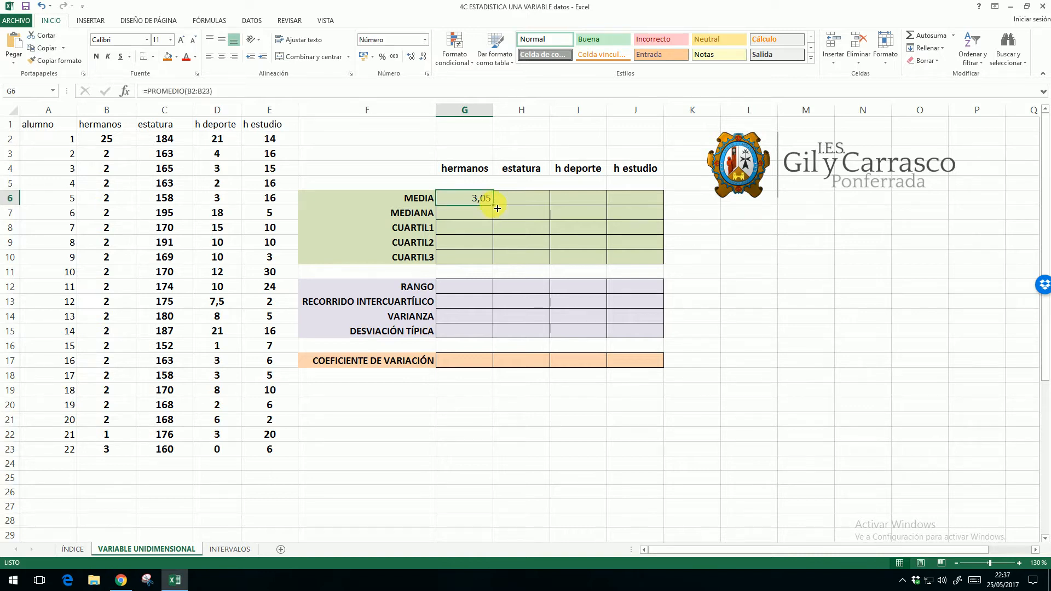
left_click_drag(497, 209, 645, 205)
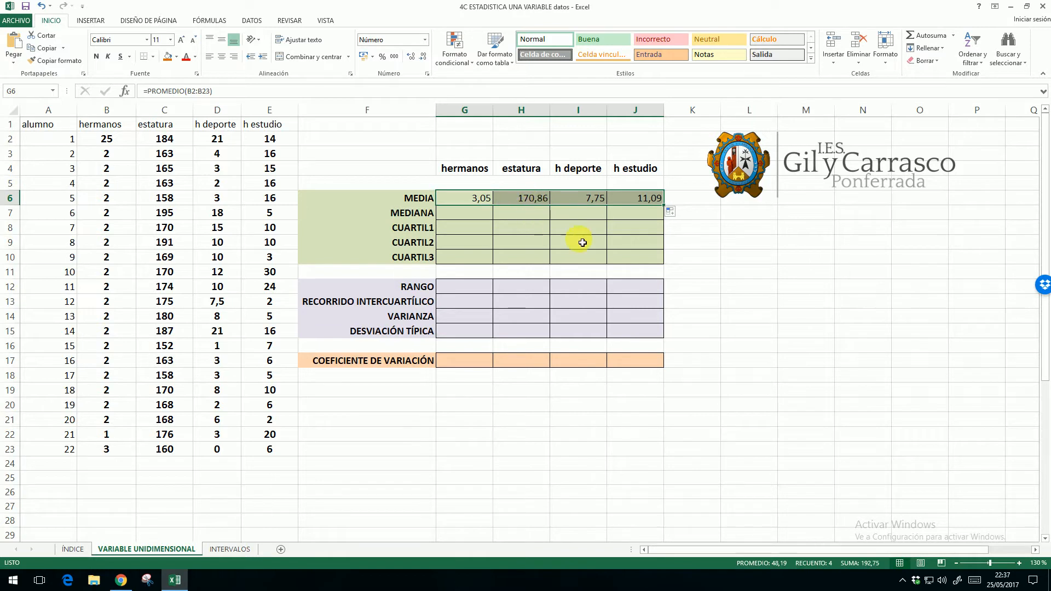
left_click(580, 199)
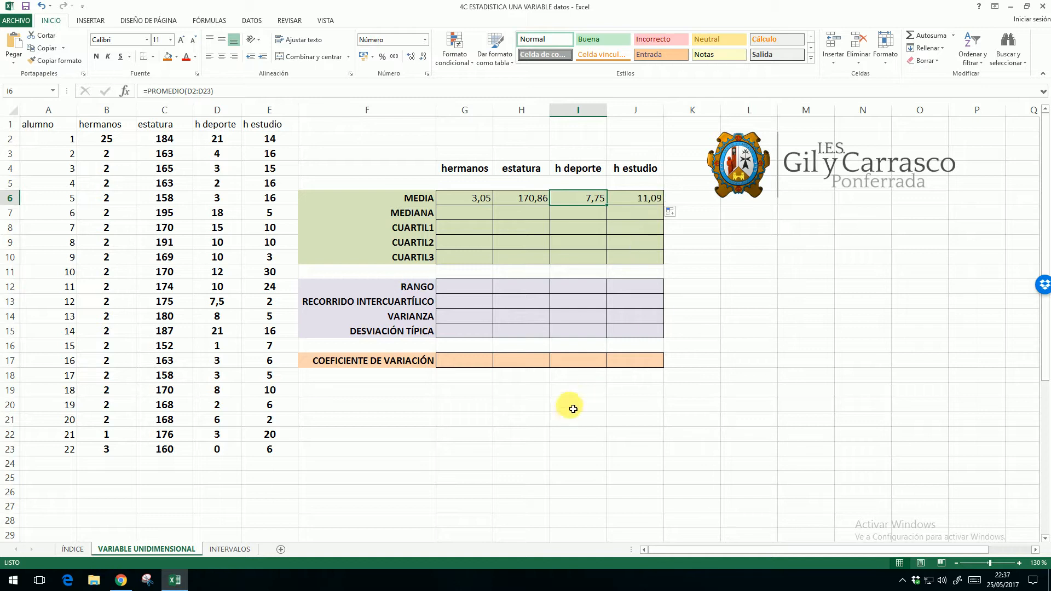
- Calculate the median of hermanos in G7 with =MEDIANA(B2:B23) and copy the formula across to J7
left_click(484, 218)
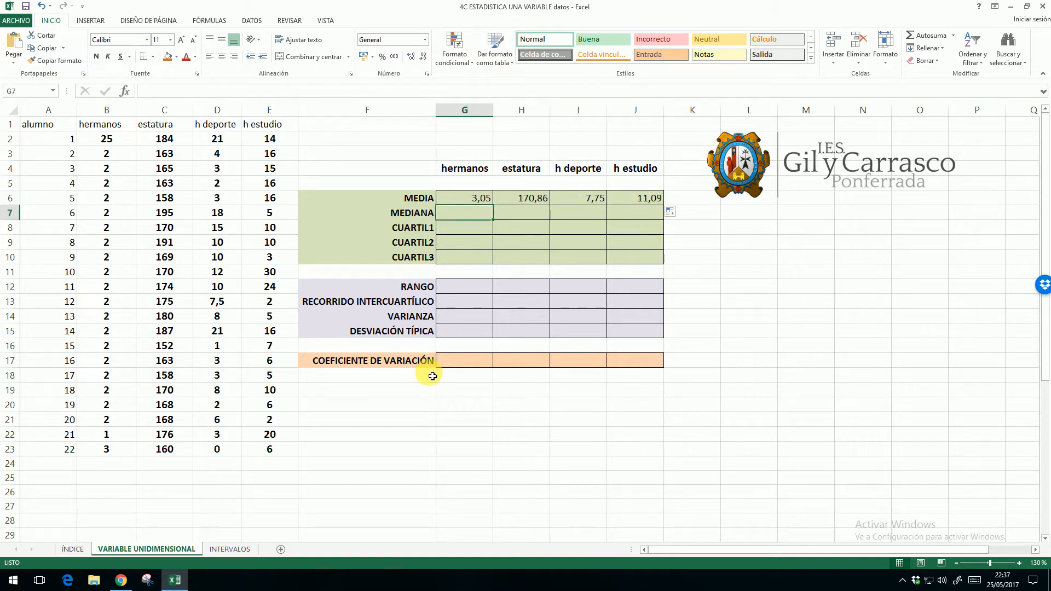
type("=")
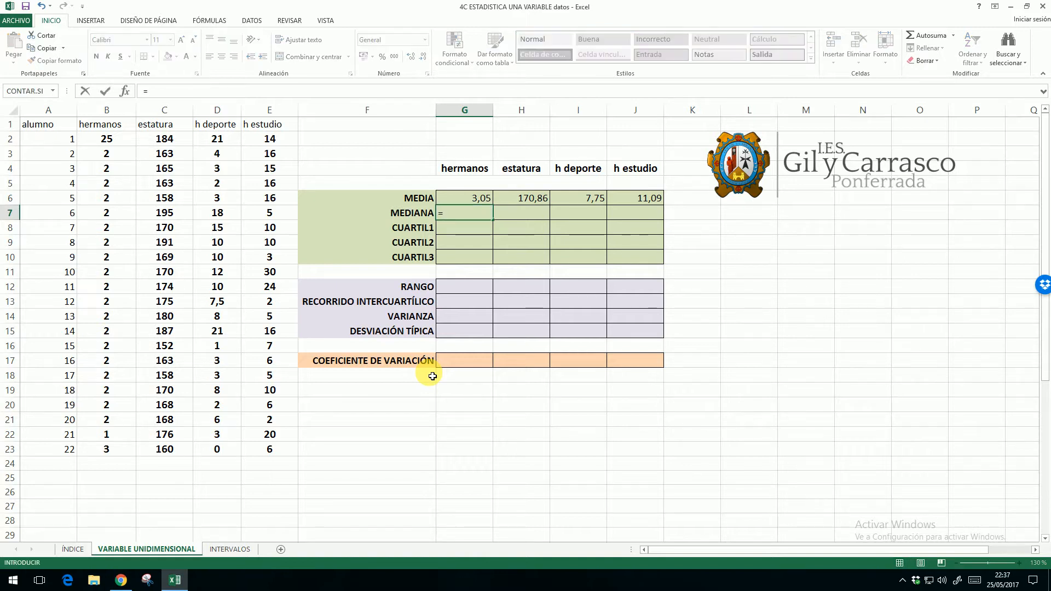
type("MEDI")
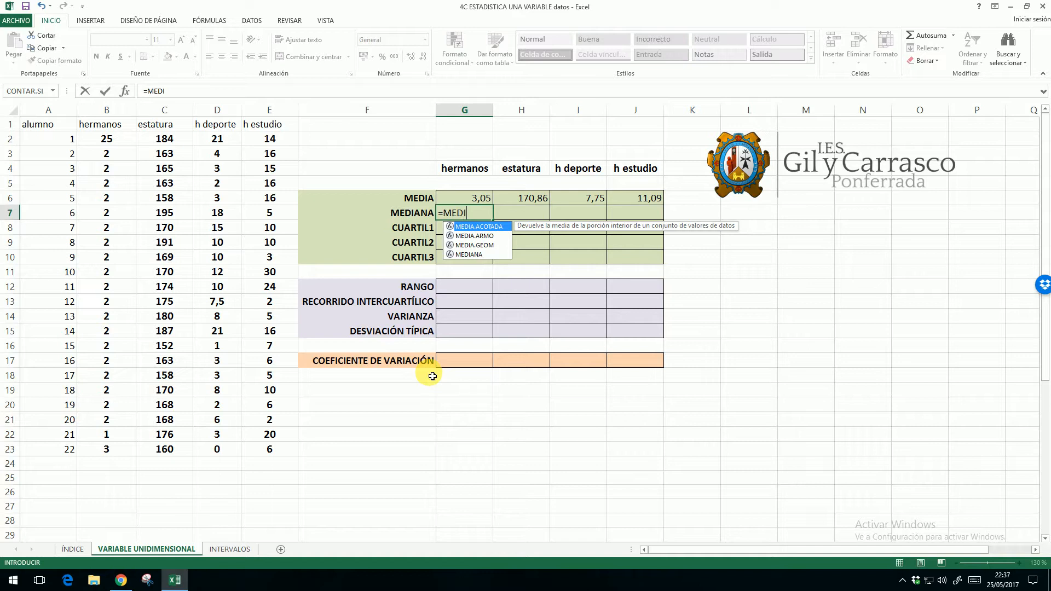
type("ANA(")
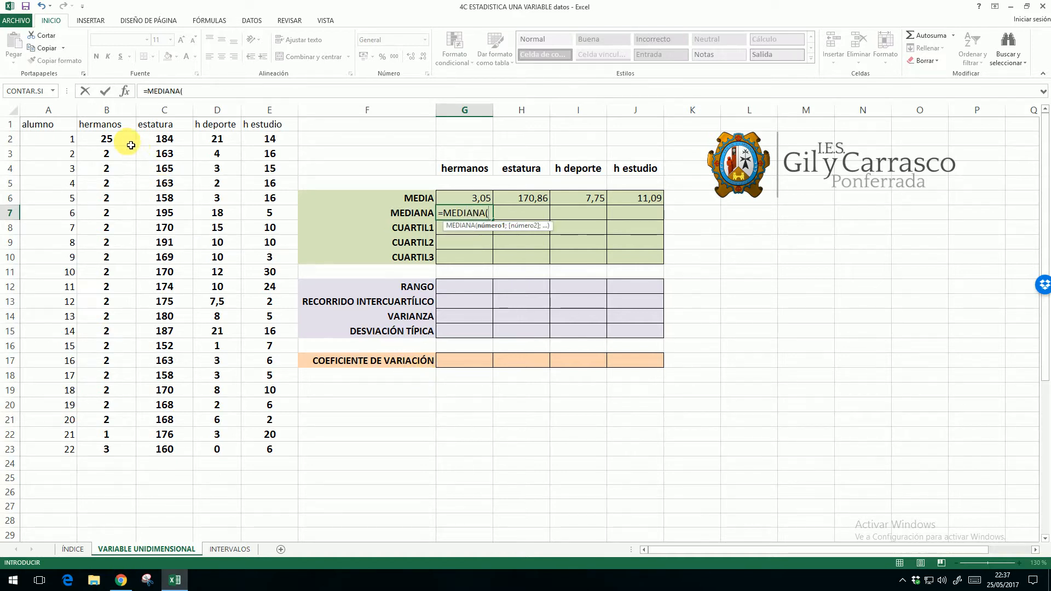
left_click_drag(115, 141, 129, 456)
key("Return")
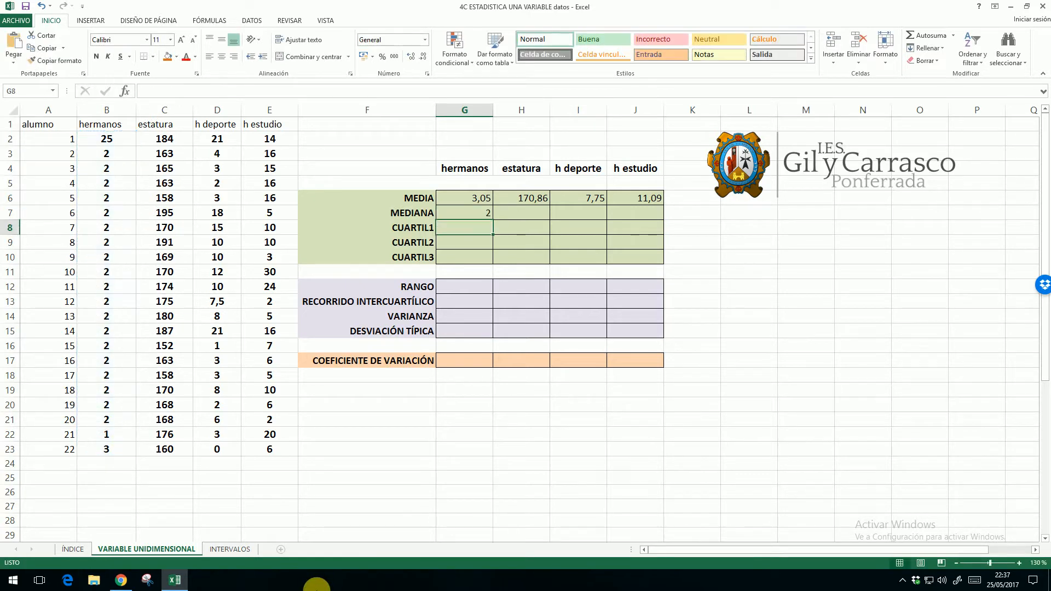
left_click(482, 217)
left_click_drag(497, 224, 643, 226)
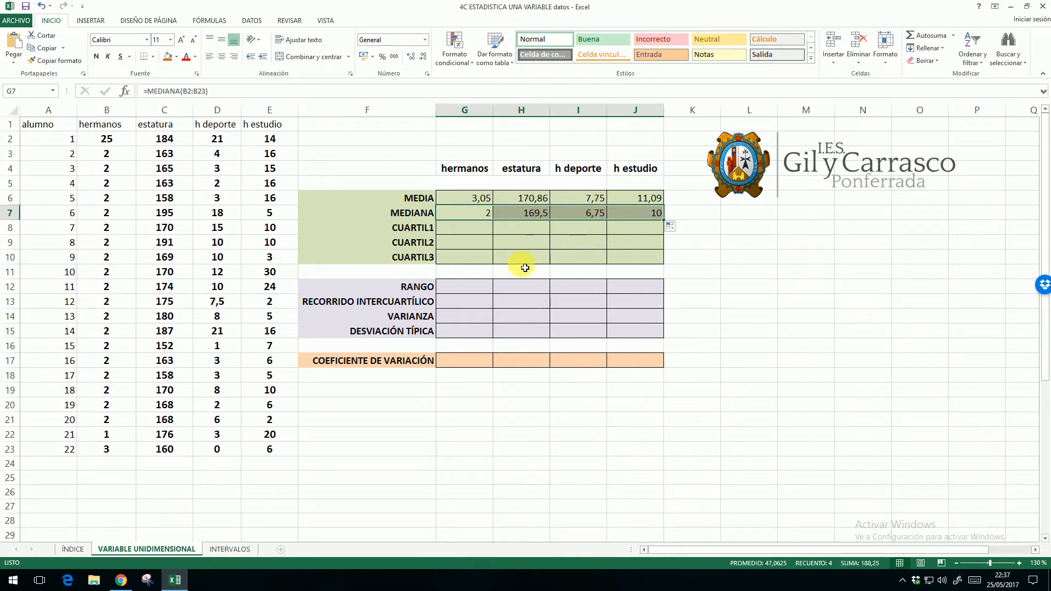
- Calculate the first quartile of hermanos in G8 with =CUARTIL(B2:B23;1) and copy the formula across to J8
left_click(467, 233)
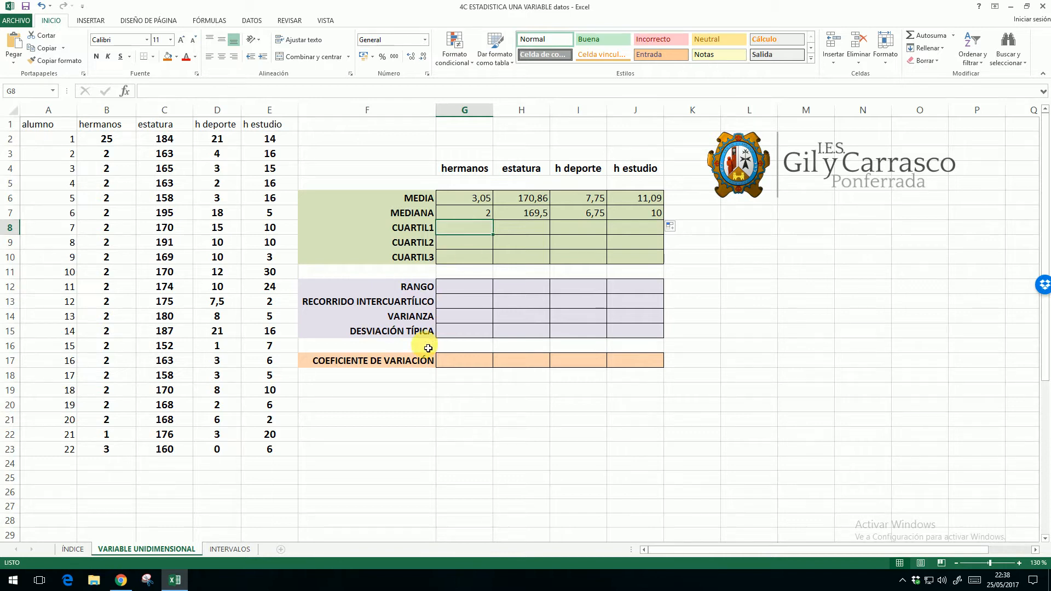
type("=CUARTI")
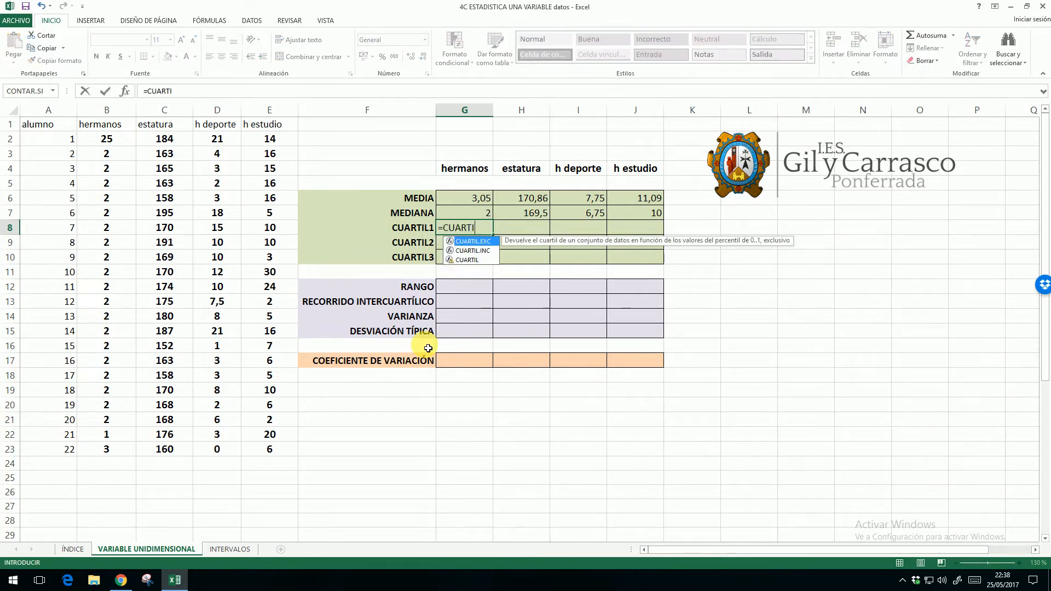
type("L(")
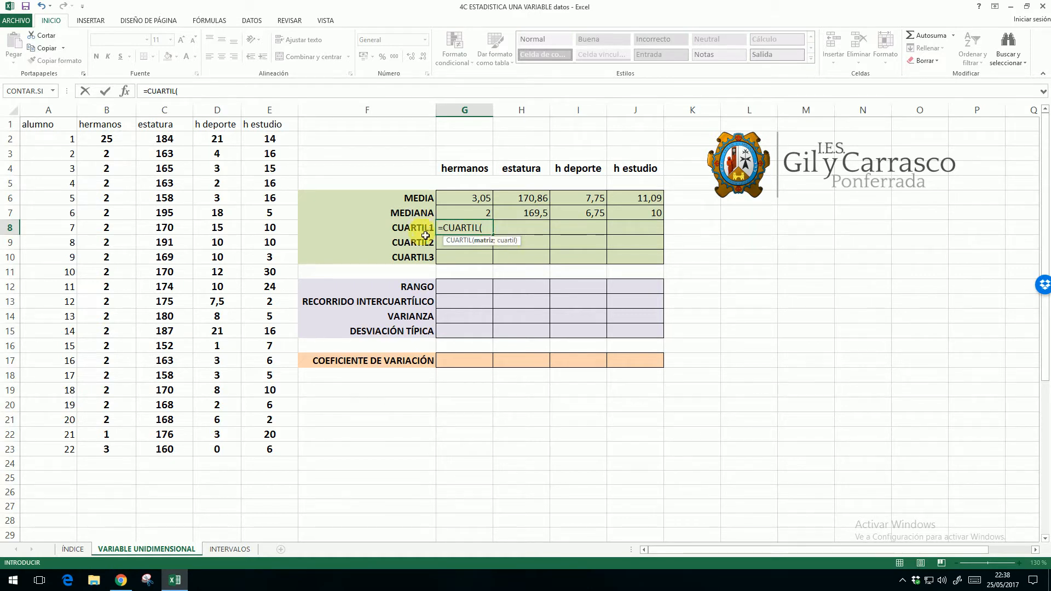
left_click_drag(107, 139, 123, 448)
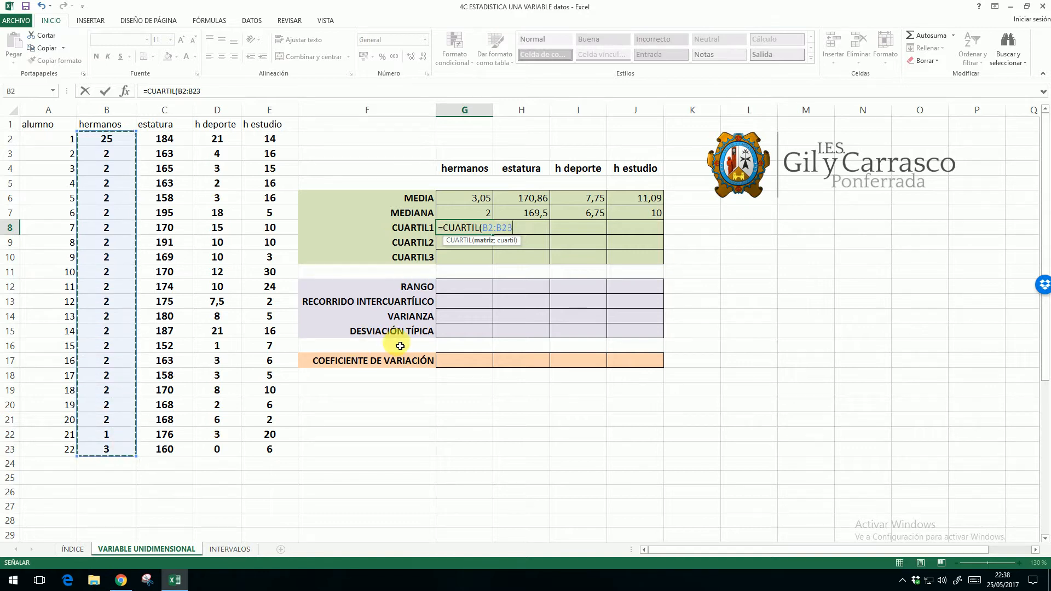
type(";1")
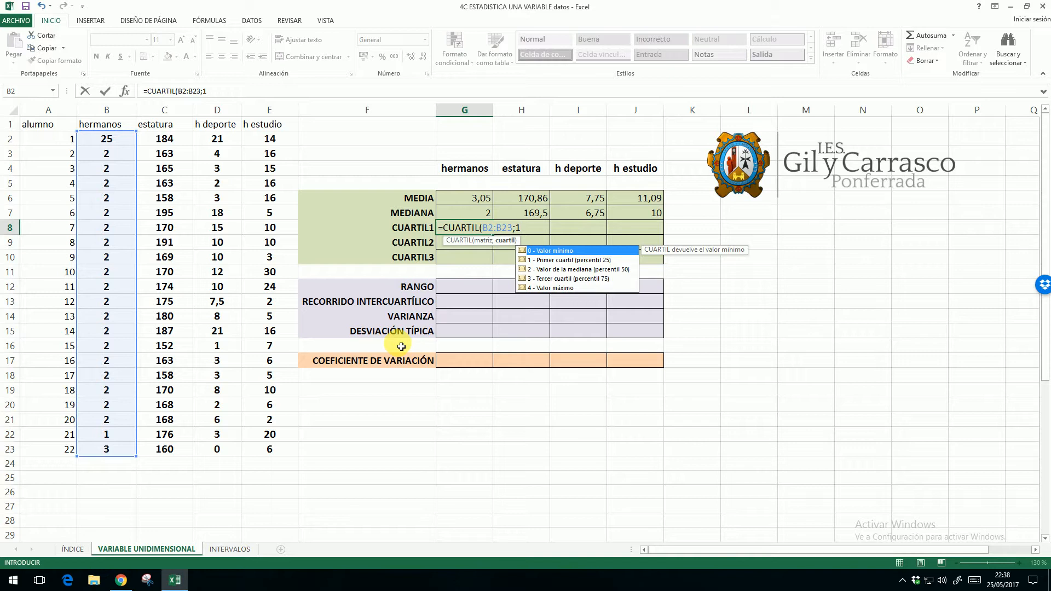
key("Return")
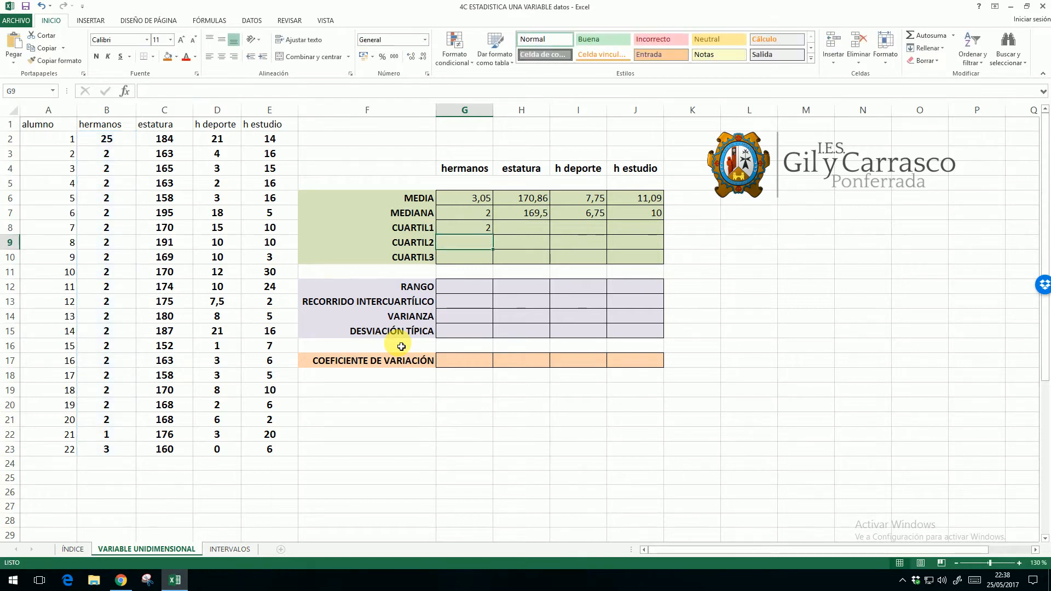
left_click(488, 231)
left_click_drag(497, 237, 652, 236)
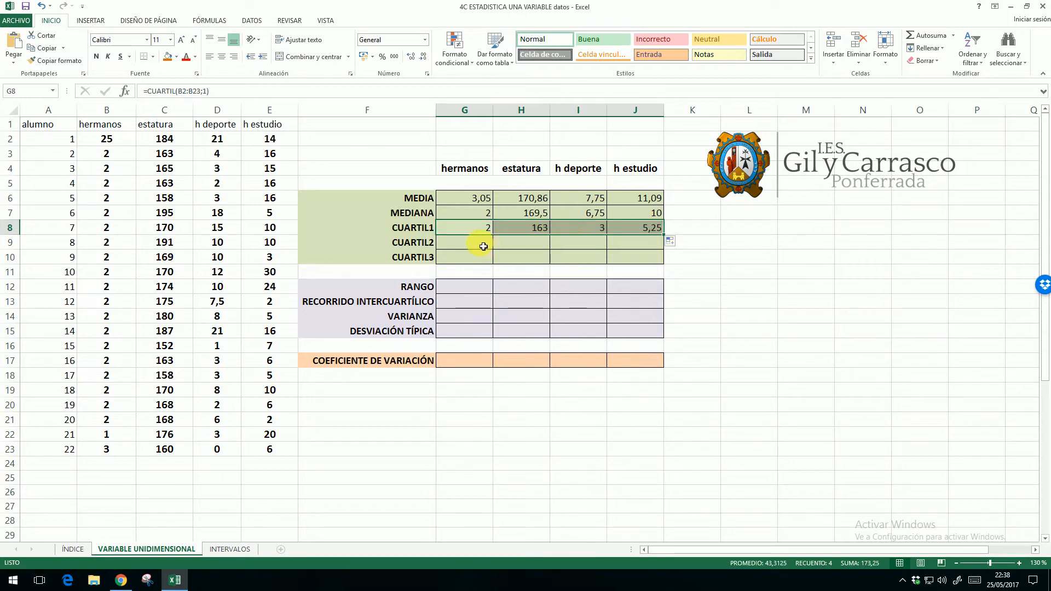
- Calculate the second quartile of hermanos in G9 with =CUARTIL(B2:B23;2) and copy the formula across to J9
left_click(483, 247)
type("=CUARTIL")
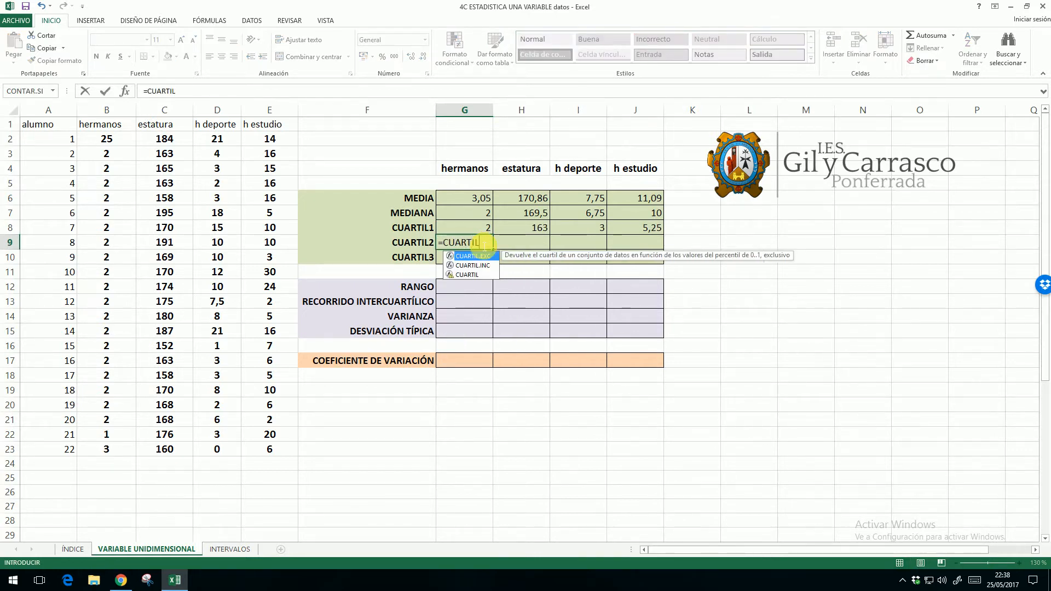
type("(")
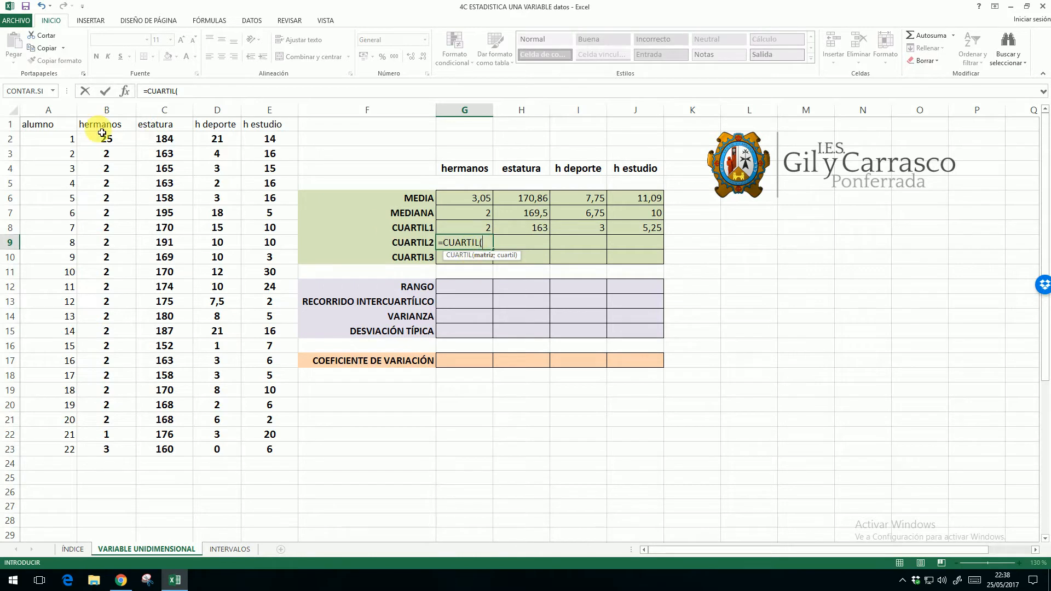
left_click_drag(105, 139, 110, 450)
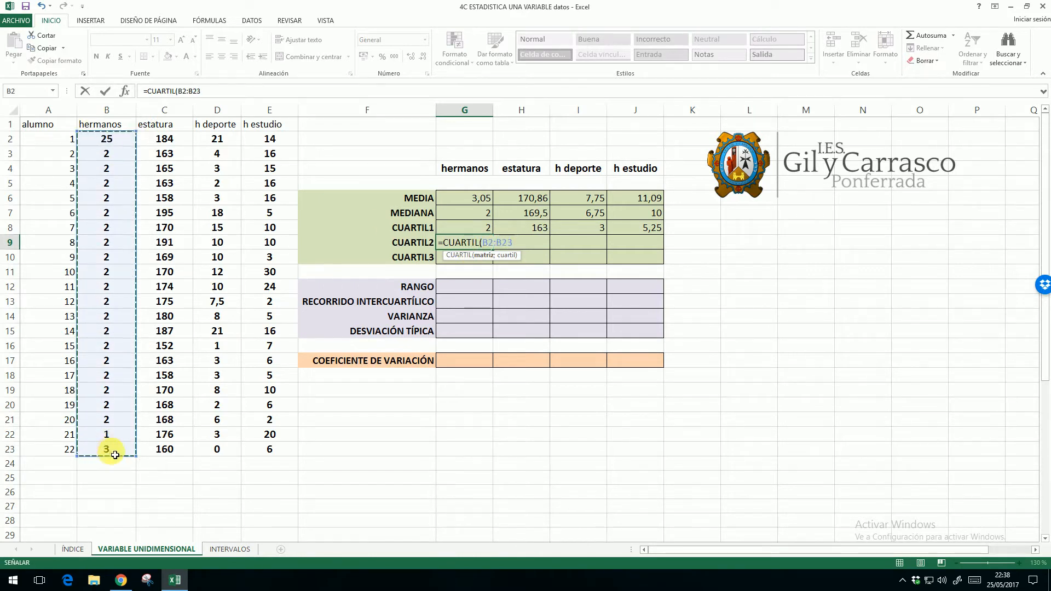
type(";")
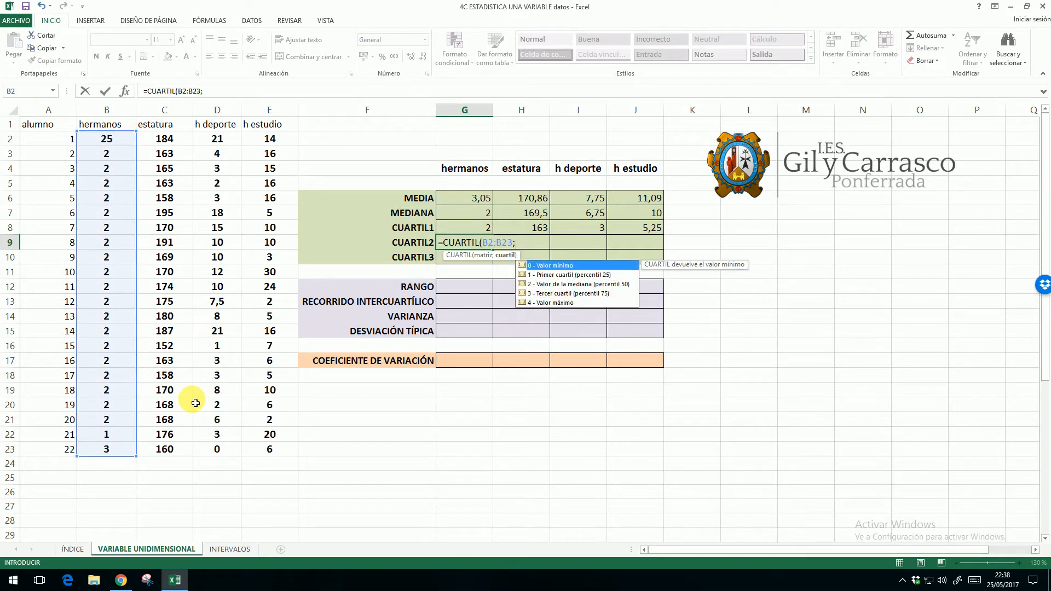
type("2")
key("Return")
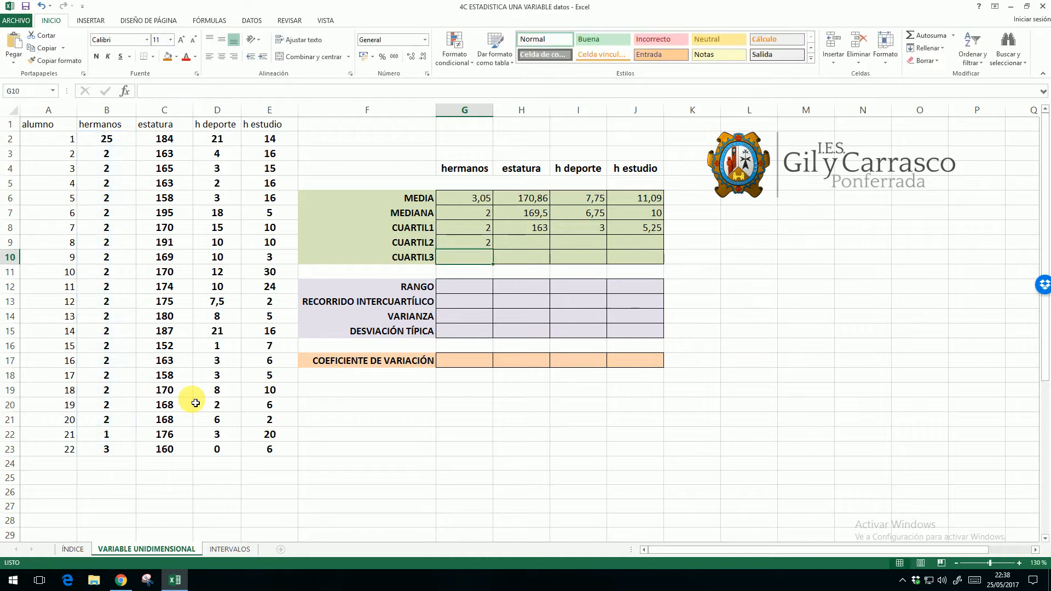
left_click(476, 241)
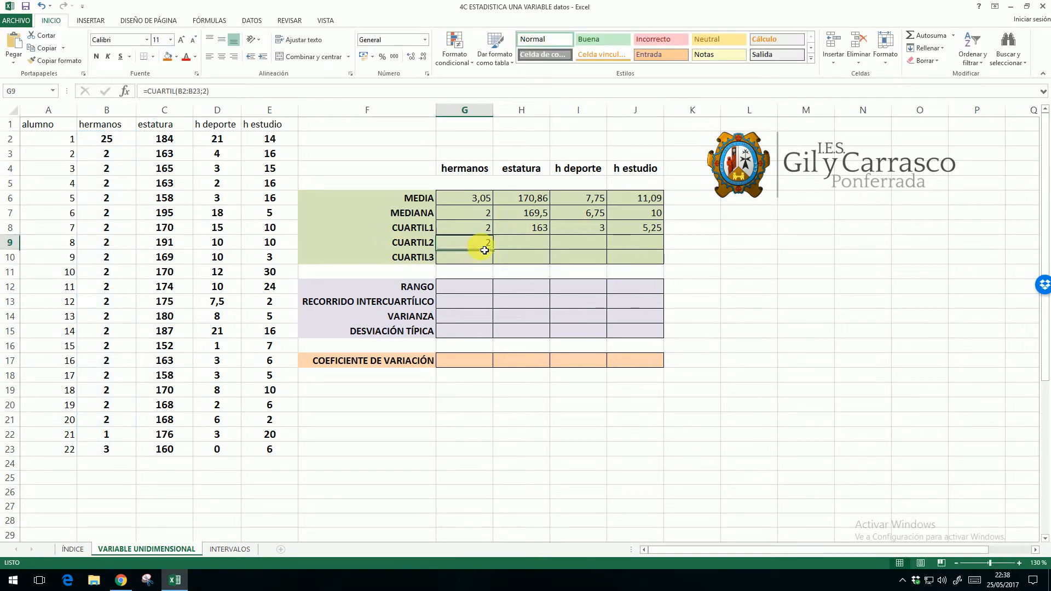
left_click_drag(498, 256, 647, 258)
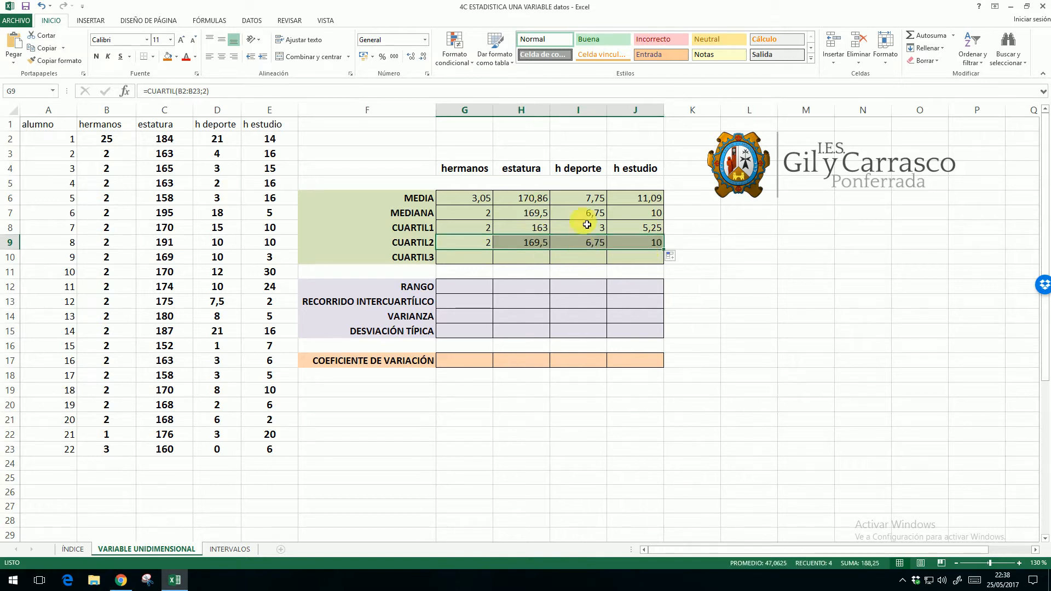
- Calculate the third quartile of hermanos in G10 with =CUARTIL(B2:B23;3) and copy the formula across to J10
left_click(467, 262)
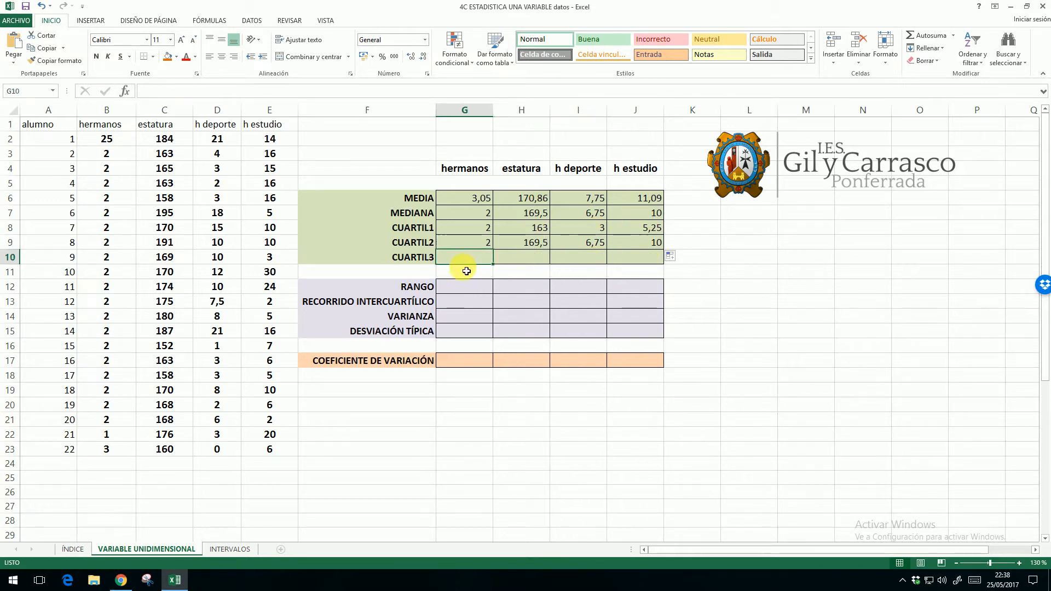
type("=")
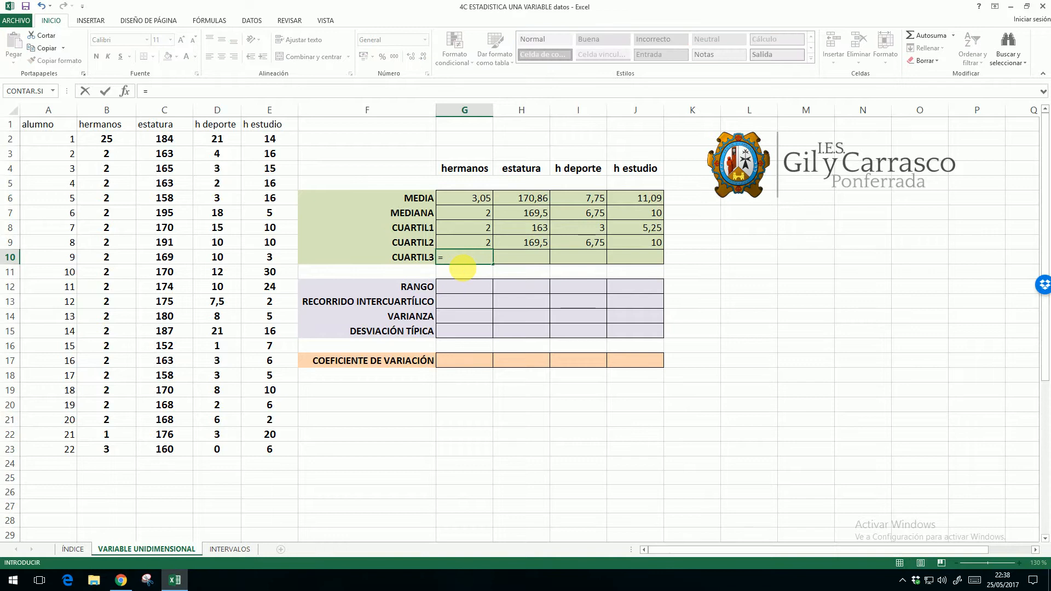
type("CUARTIL(")
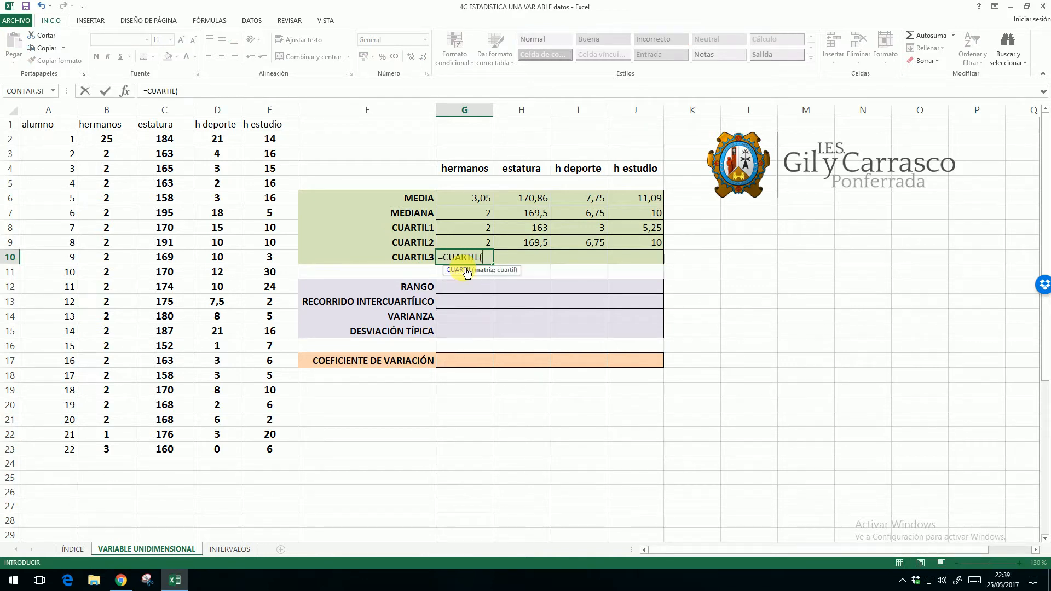
left_click(105, 138)
left_click_drag(104, 177, 113, 448)
type(";3")
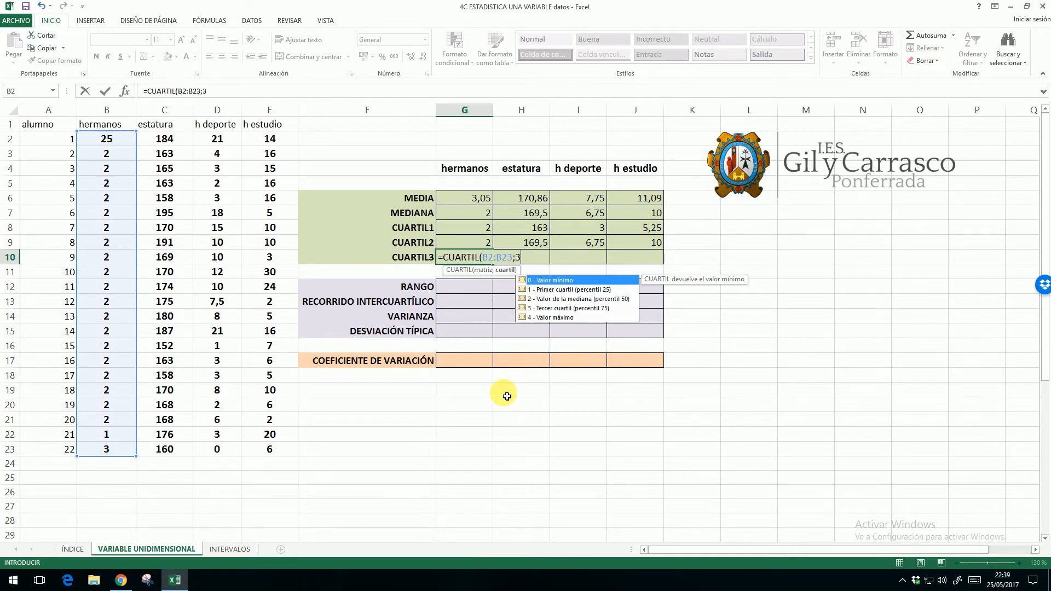
key("Return")
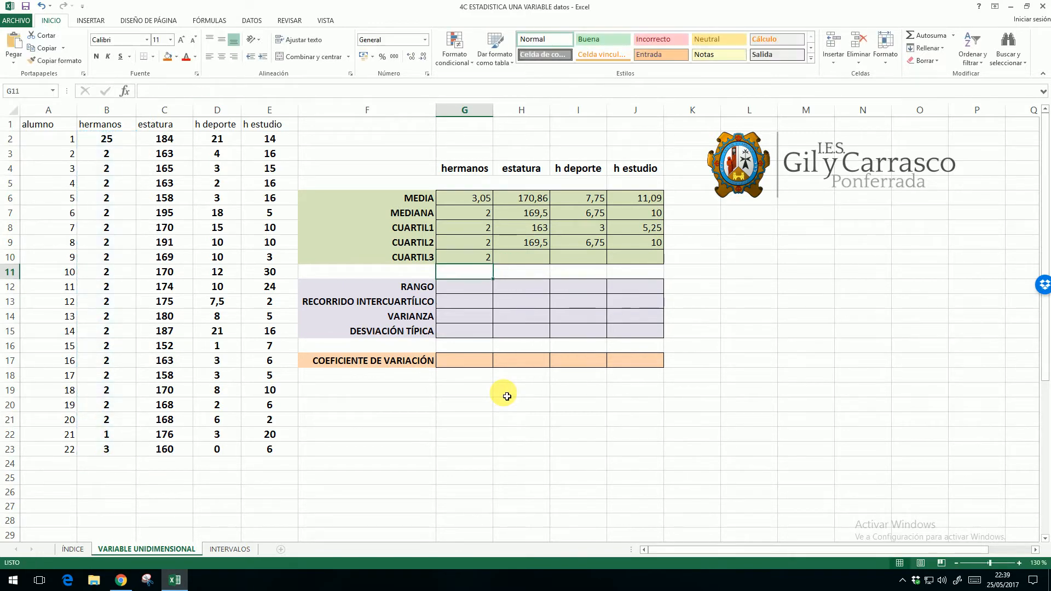
left_click(487, 255)
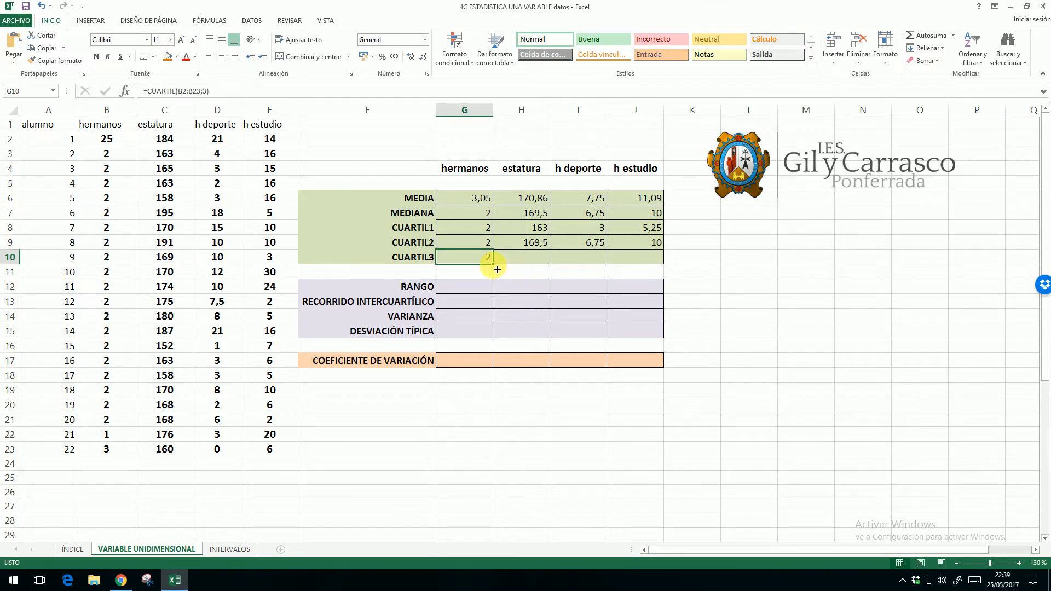
left_click_drag(493, 264, 639, 265)
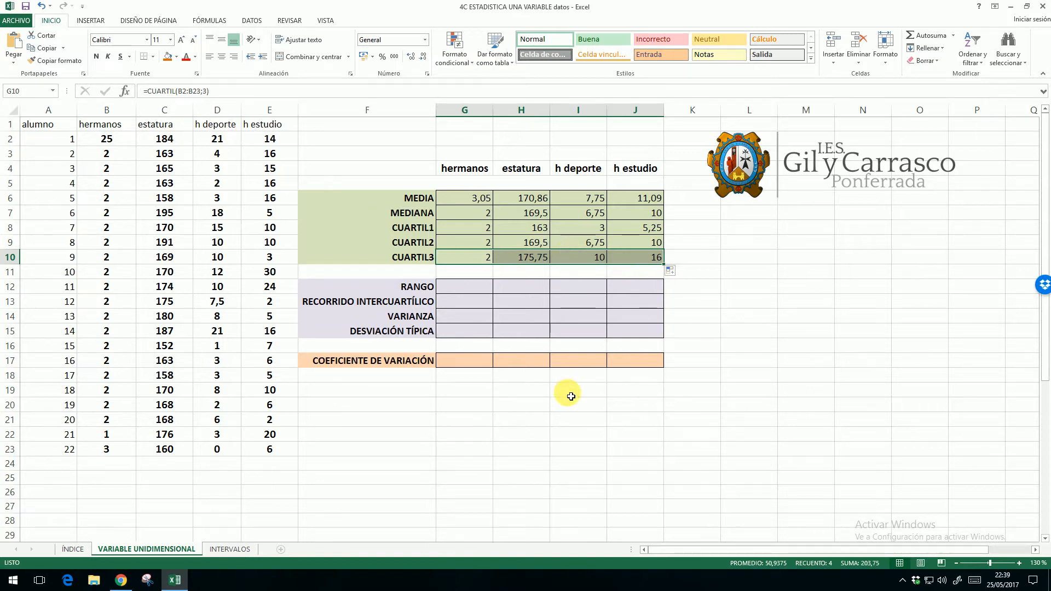
left_click(560, 420)
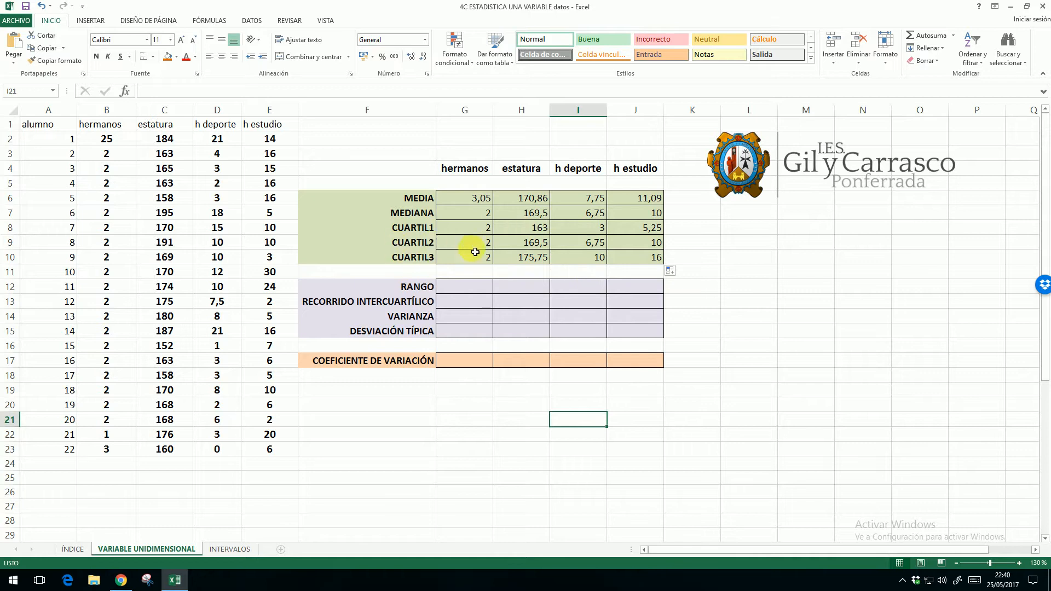
- Add the label moda in F19 below the statistics table and align it right
left_click(419, 201)
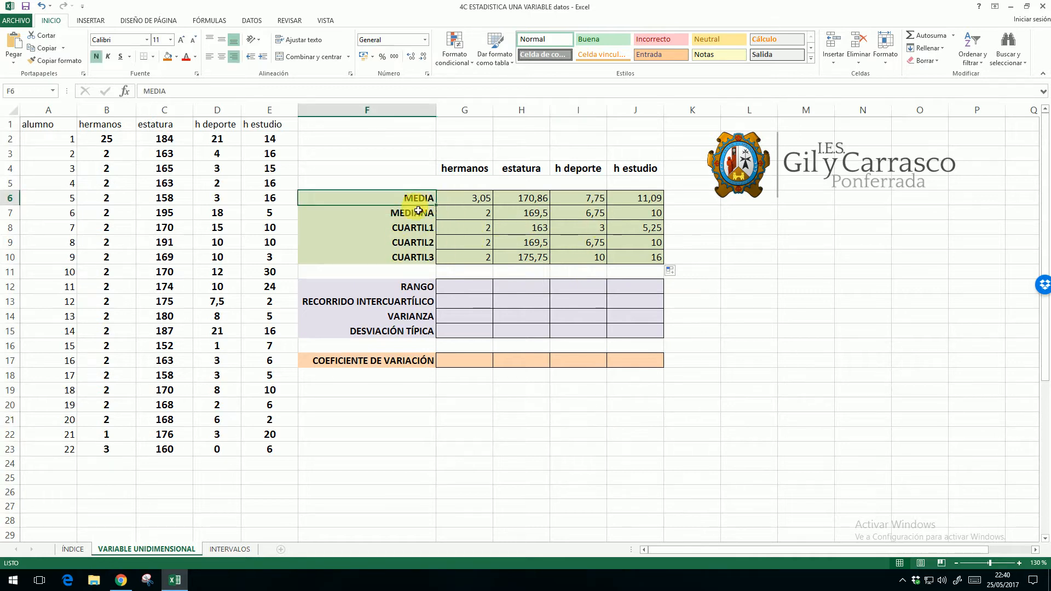
left_click(417, 217)
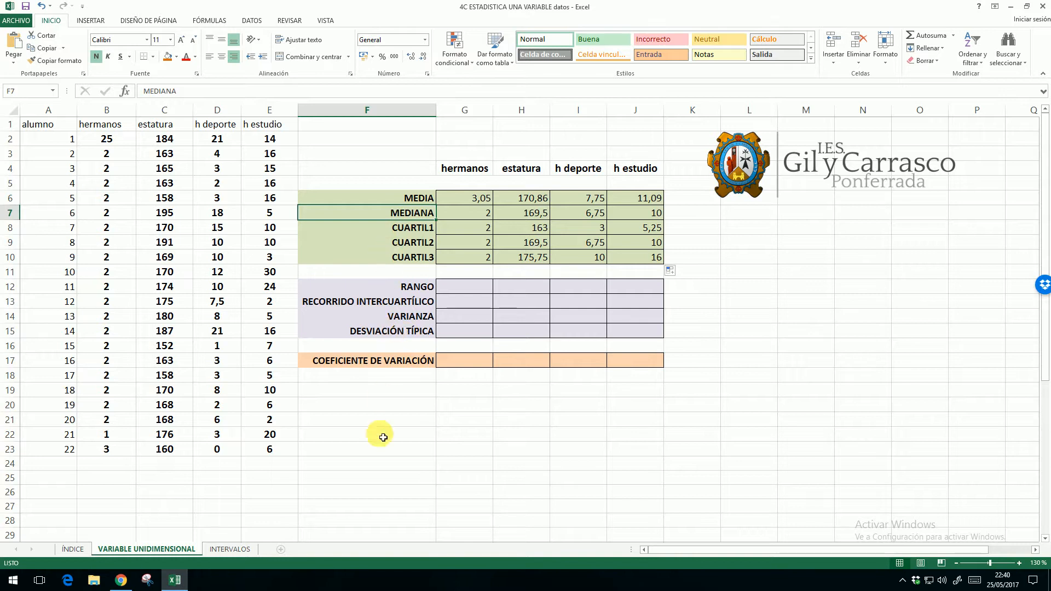
left_click(388, 396)
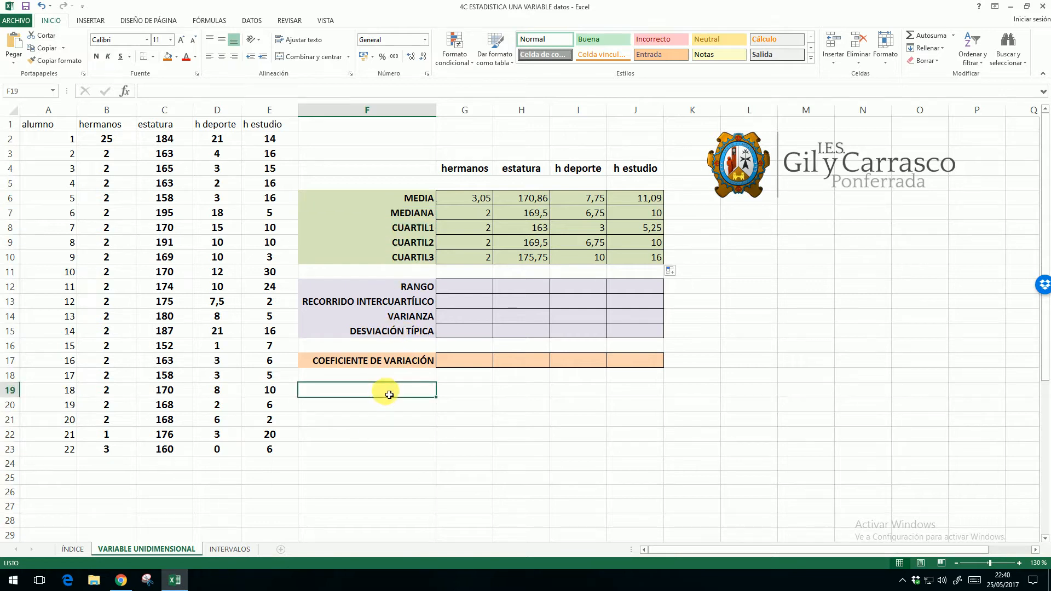
type("moda")
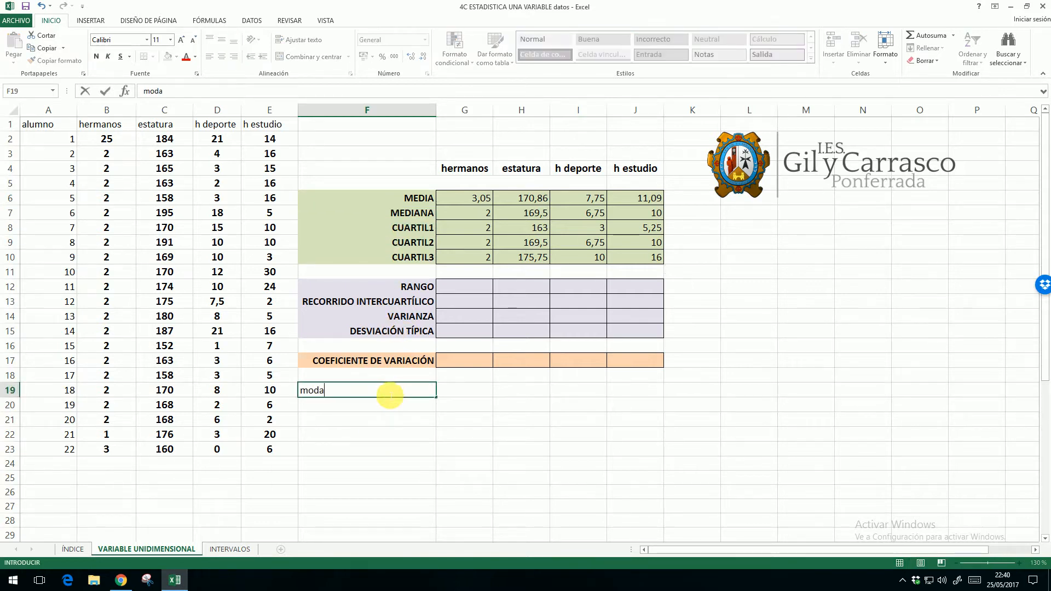
key("Return")
left_click(397, 394)
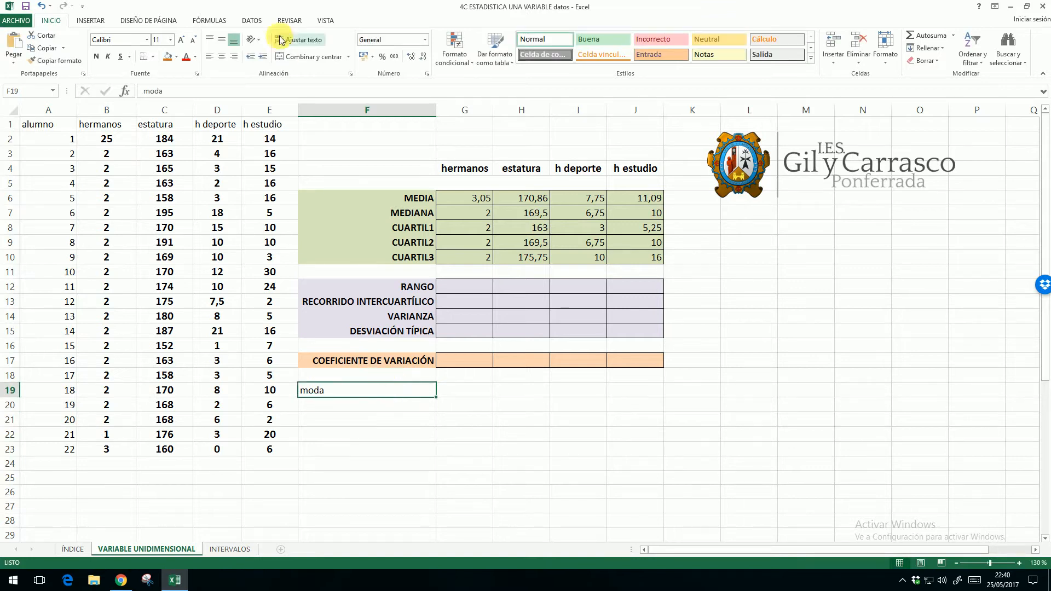
left_click(234, 57)
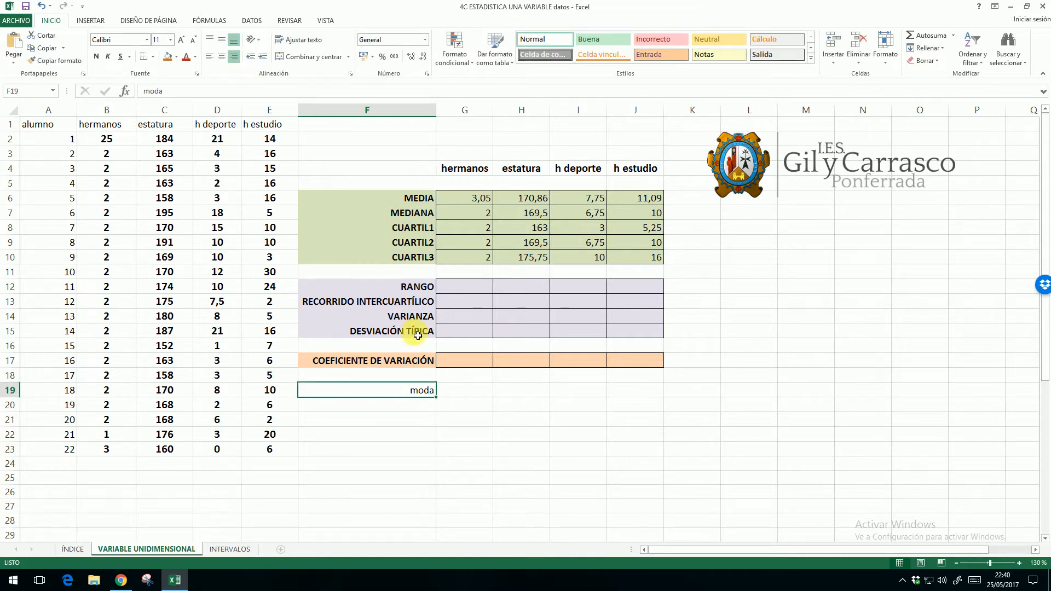
- Calculate the mode of hermanos in G19 with =MODA(B2:B23), copy the formula across to J19 and check the copies
left_click(462, 390)
type("=")
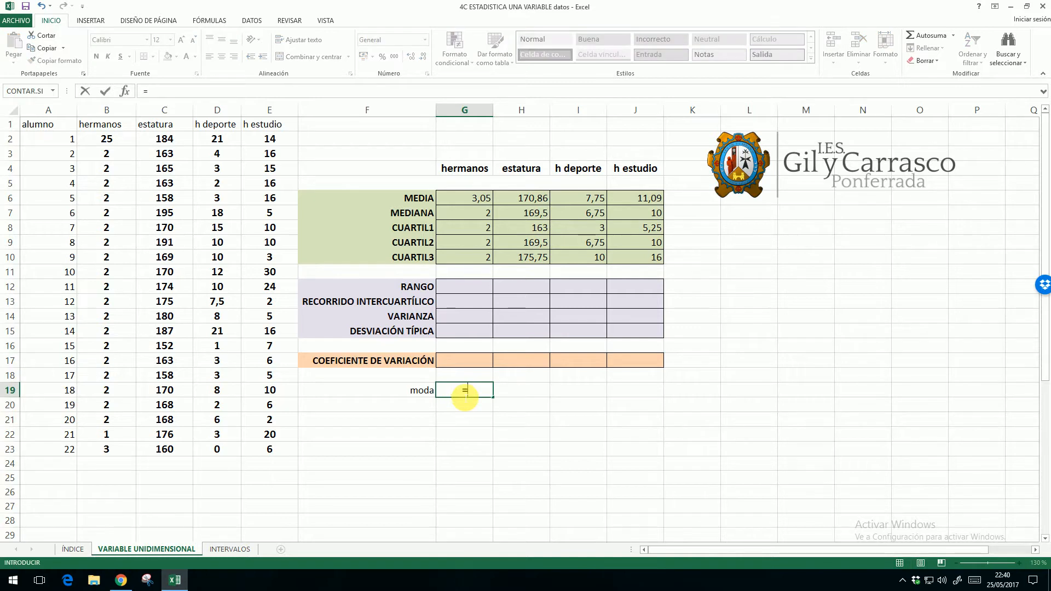
type("MODA")
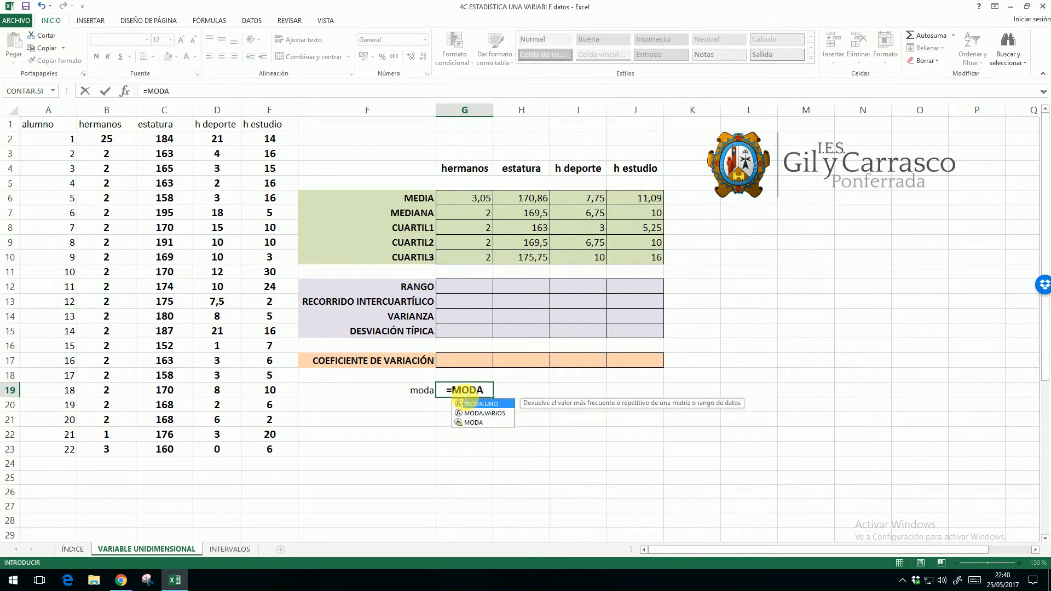
type("(")
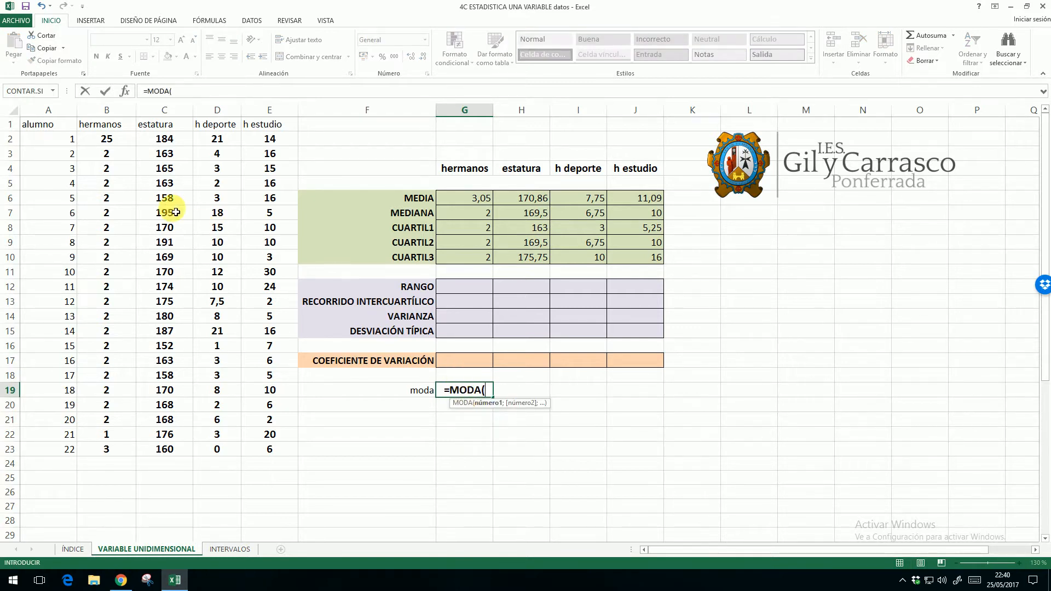
left_click_drag(112, 143, 101, 454)
key("Return")
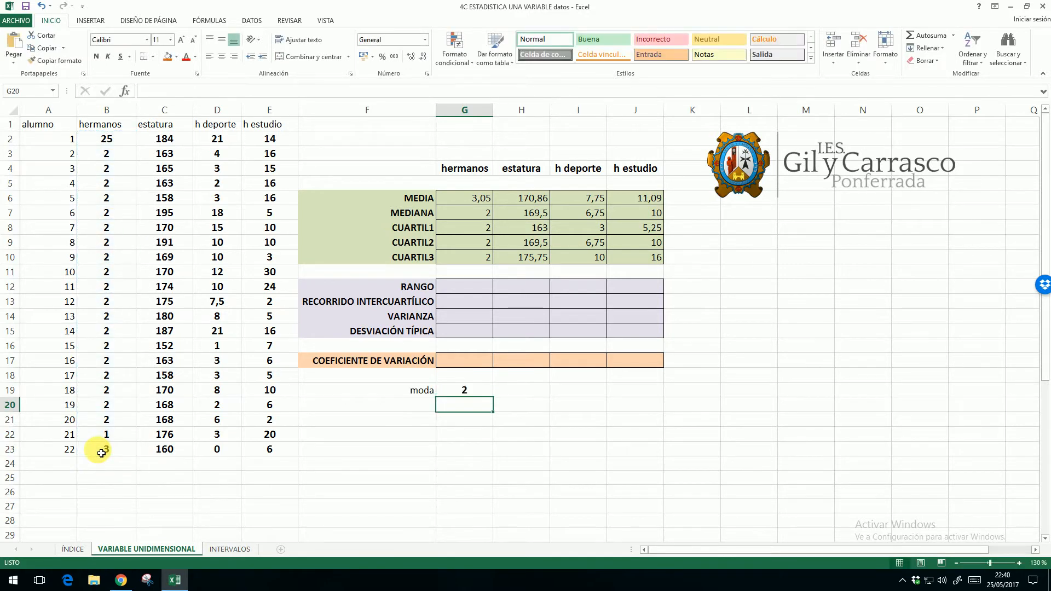
left_click(492, 394)
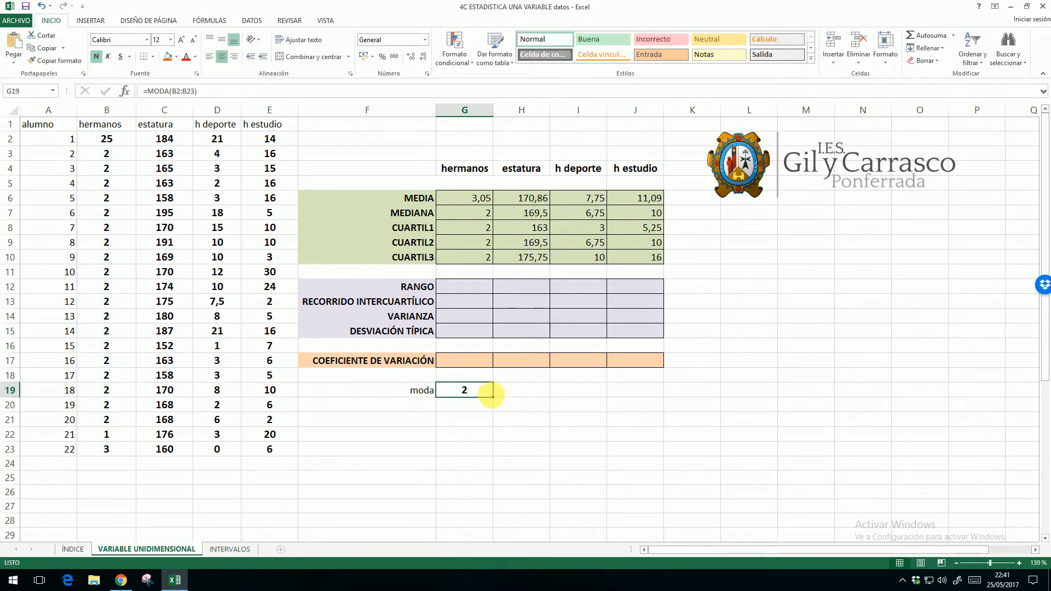
left_click_drag(494, 399, 652, 403)
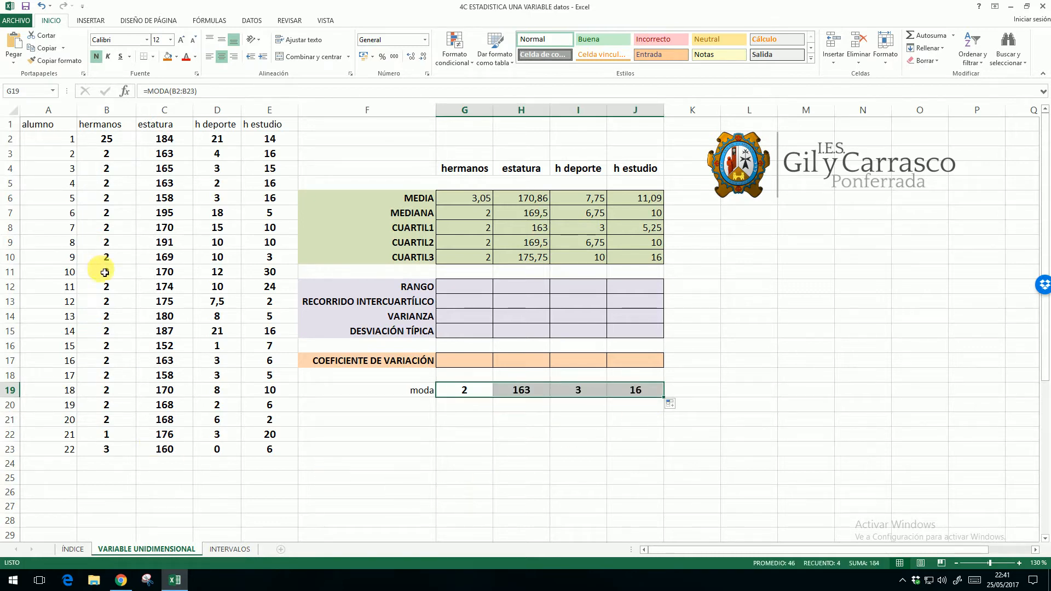
left_click(534, 393)
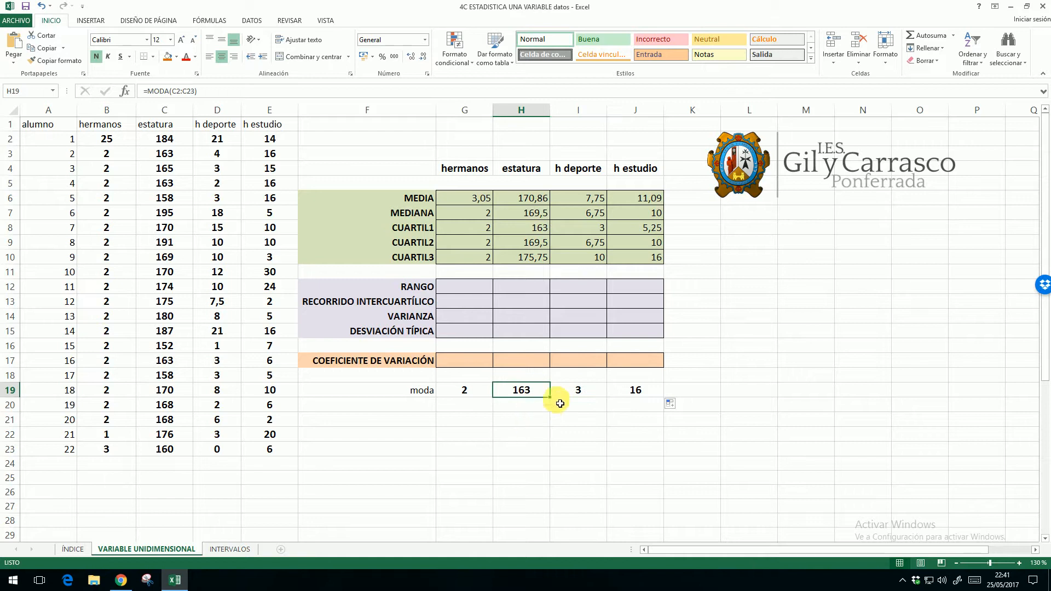
left_click(575, 395)
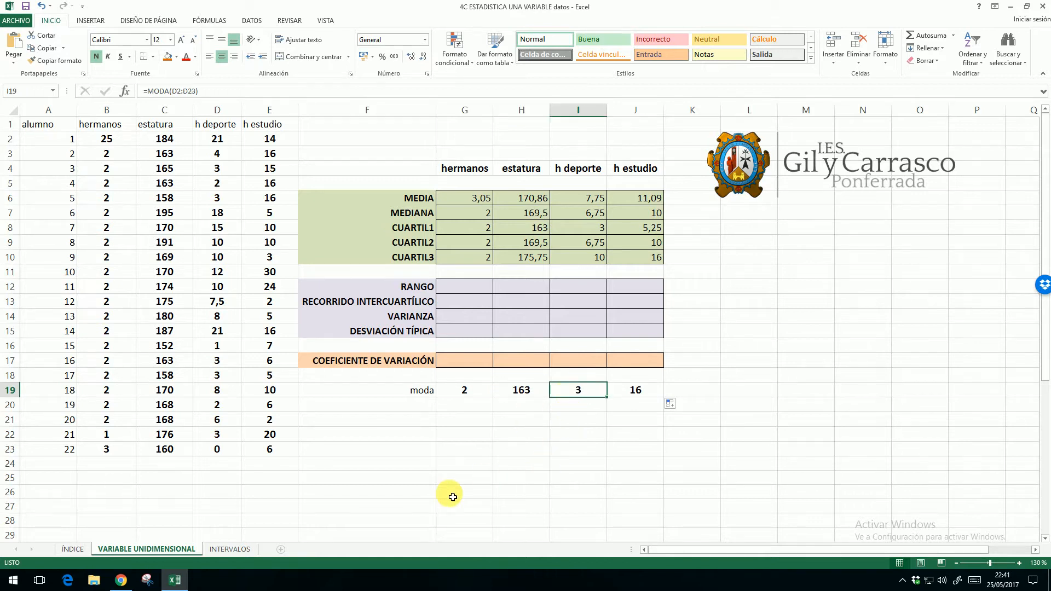
left_click(646, 391)
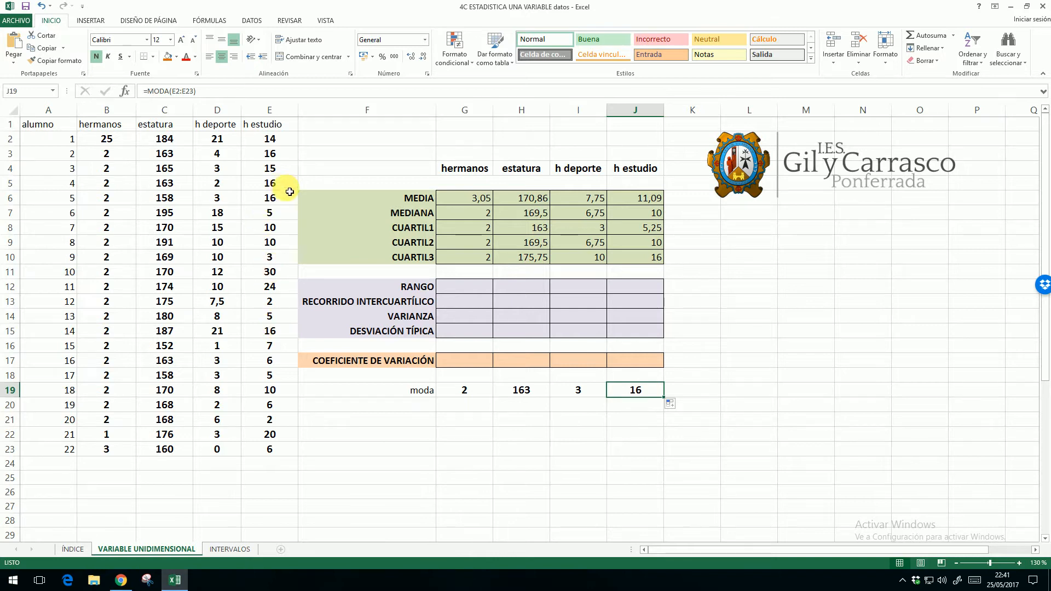
left_click(650, 420)
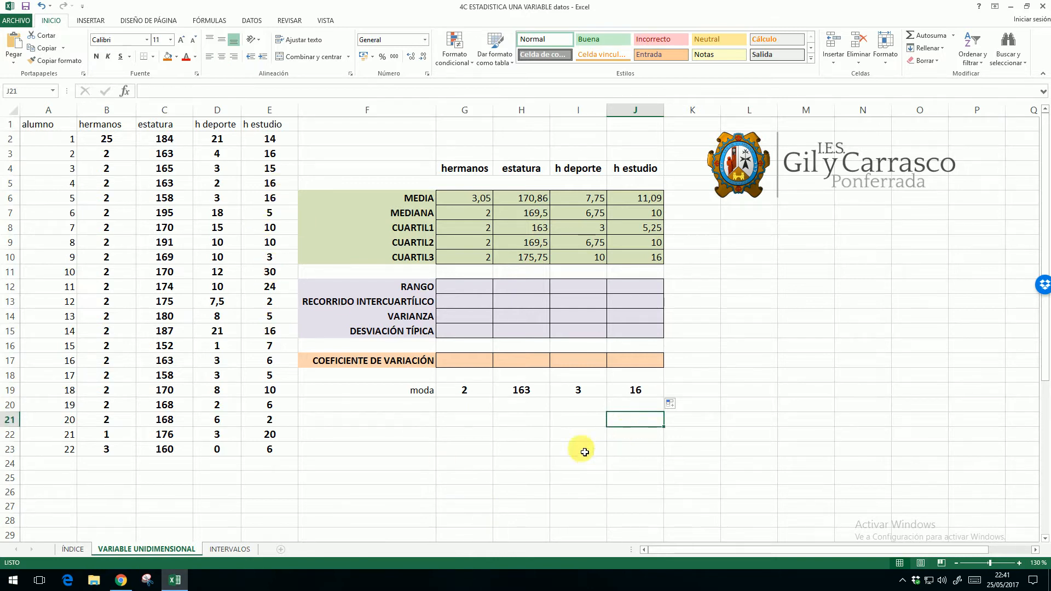
- Shade the moda row F19:J19 with a tan fill colour
left_click_drag(414, 394, 634, 395)
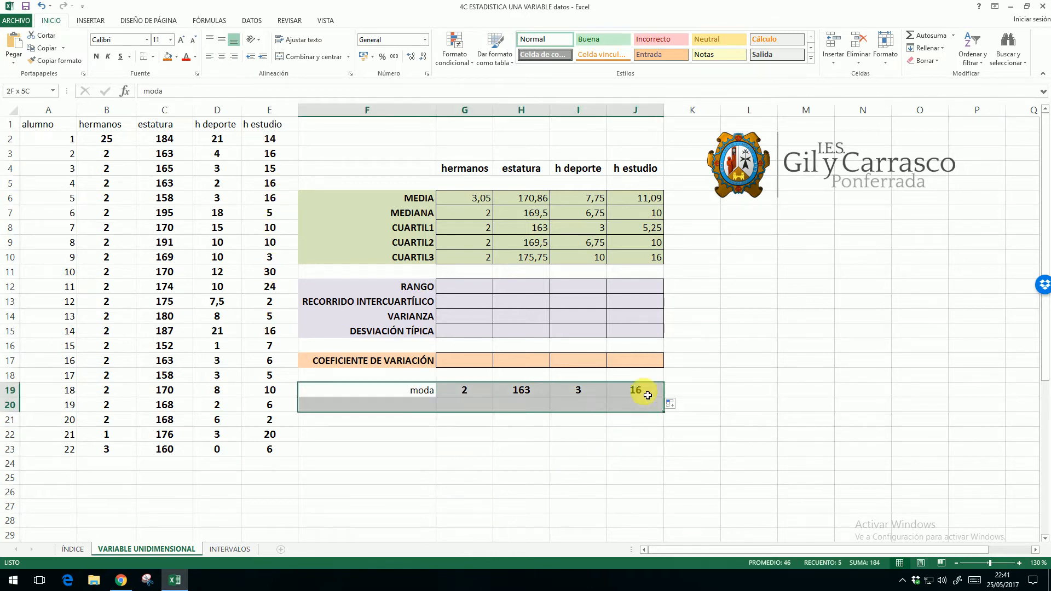
left_click(176, 56)
left_click(217, 139)
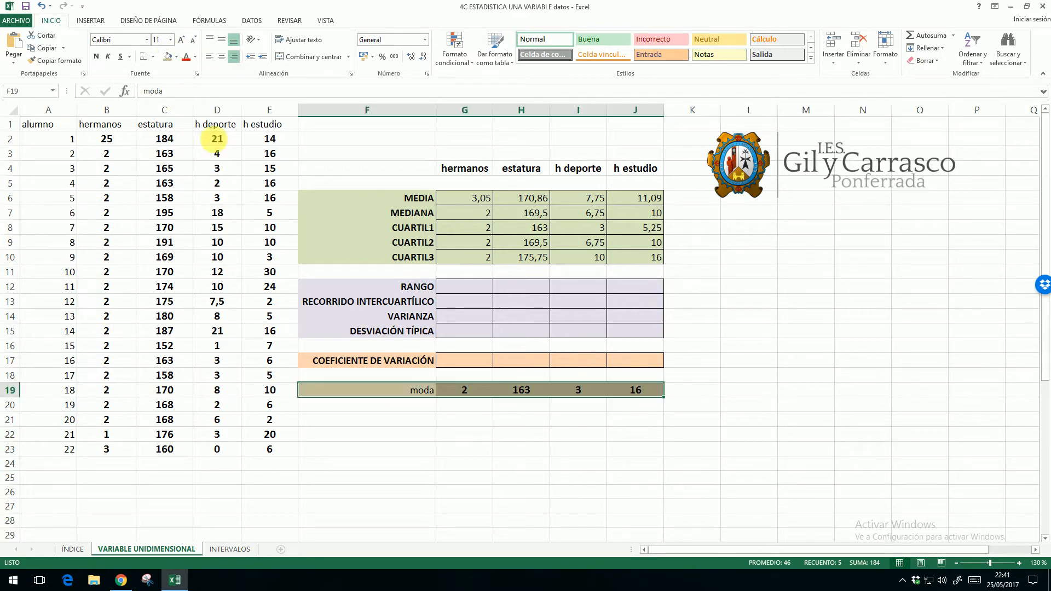
left_click(450, 432)
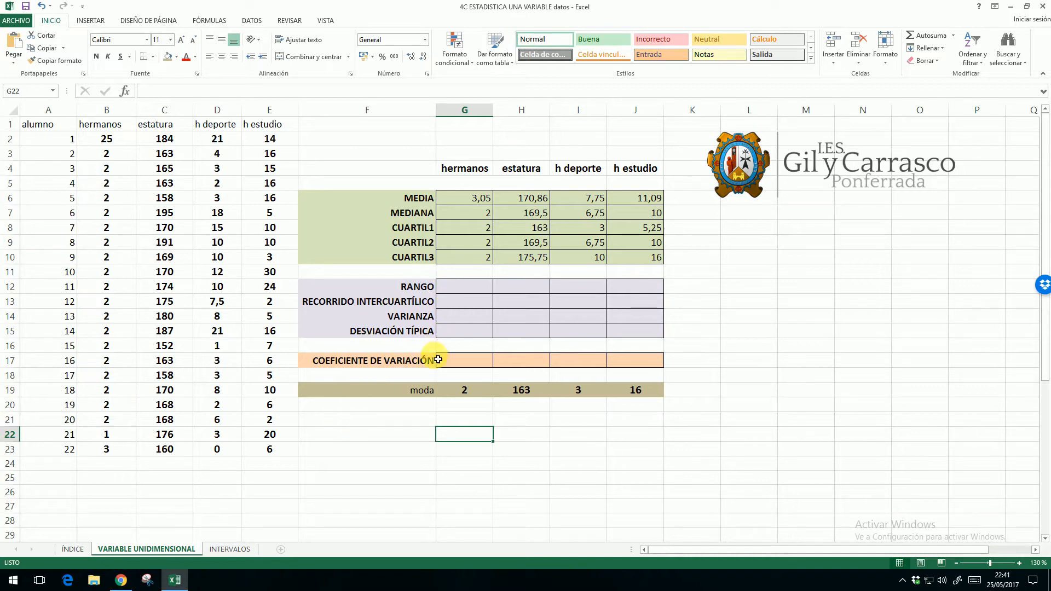
- Calculate the maximum of hermanos in B25 with =MAX(B2:B23) and copy the formula across to E25
left_click(111, 480)
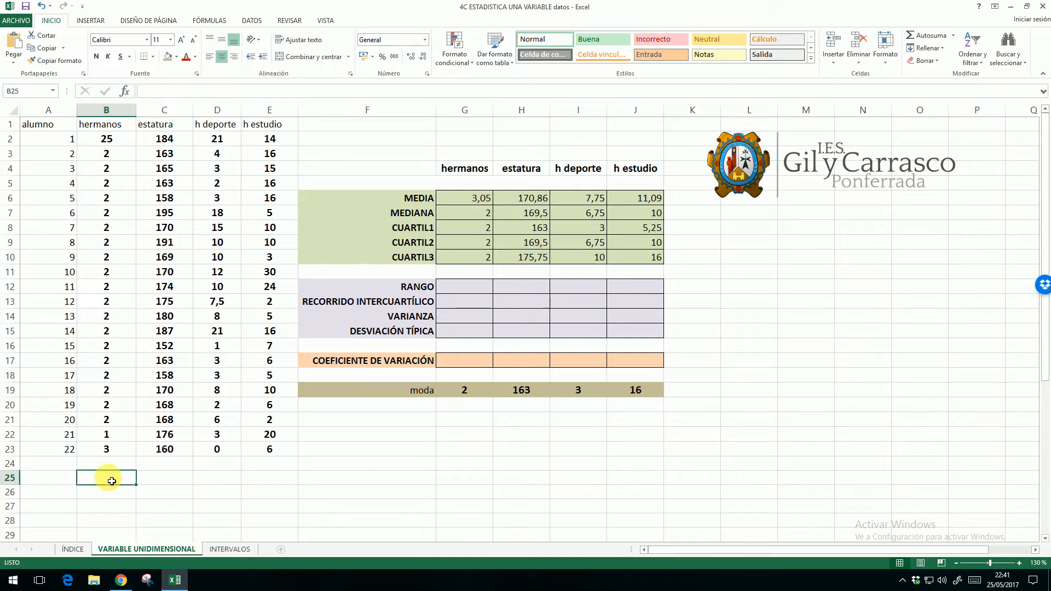
type("=")
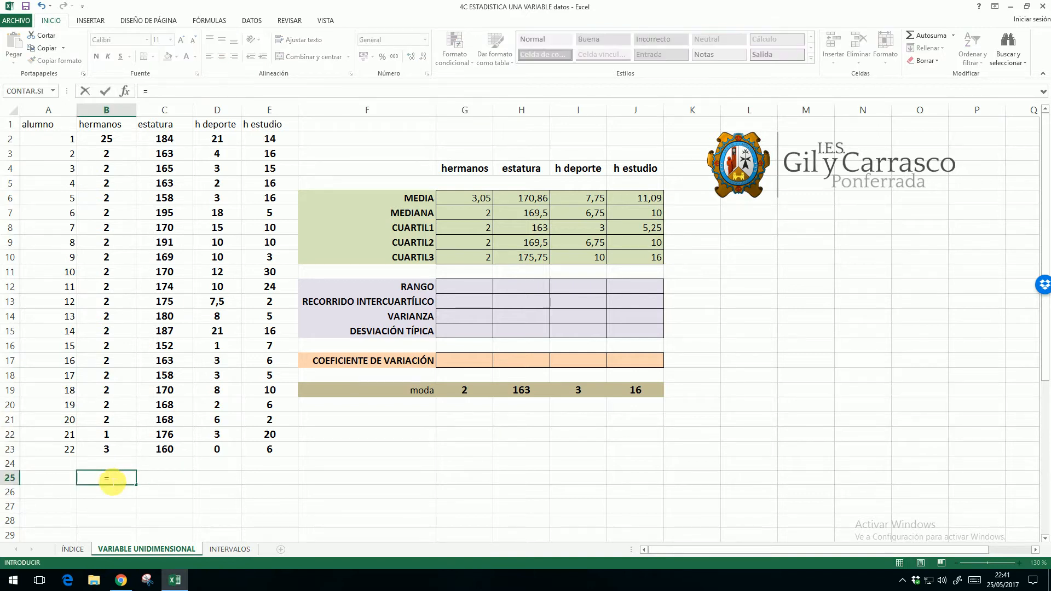
type("M")
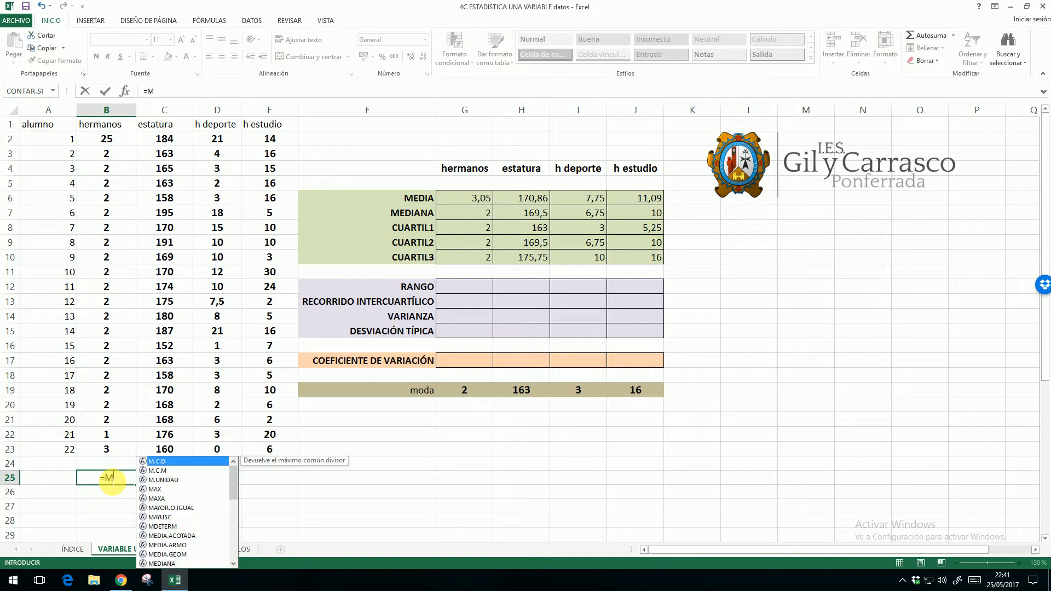
type("AX(")
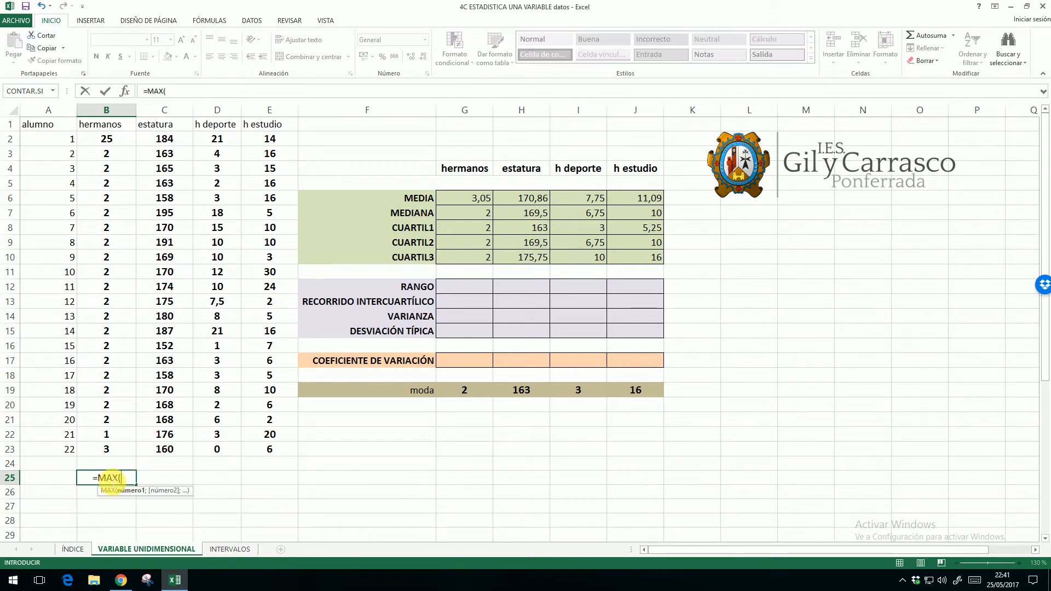
left_click_drag(107, 145, 101, 451)
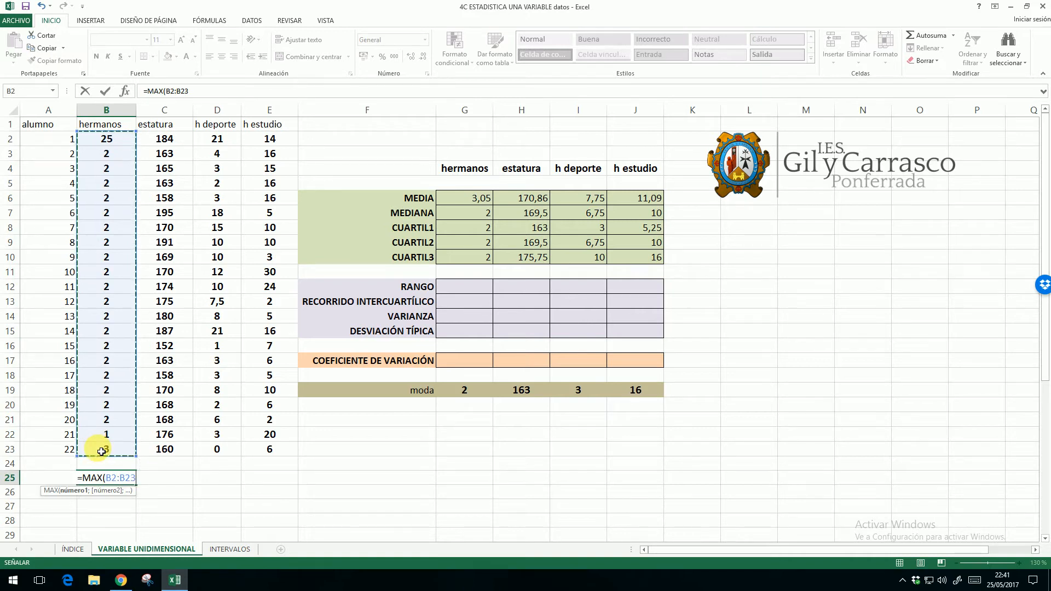
key("Return")
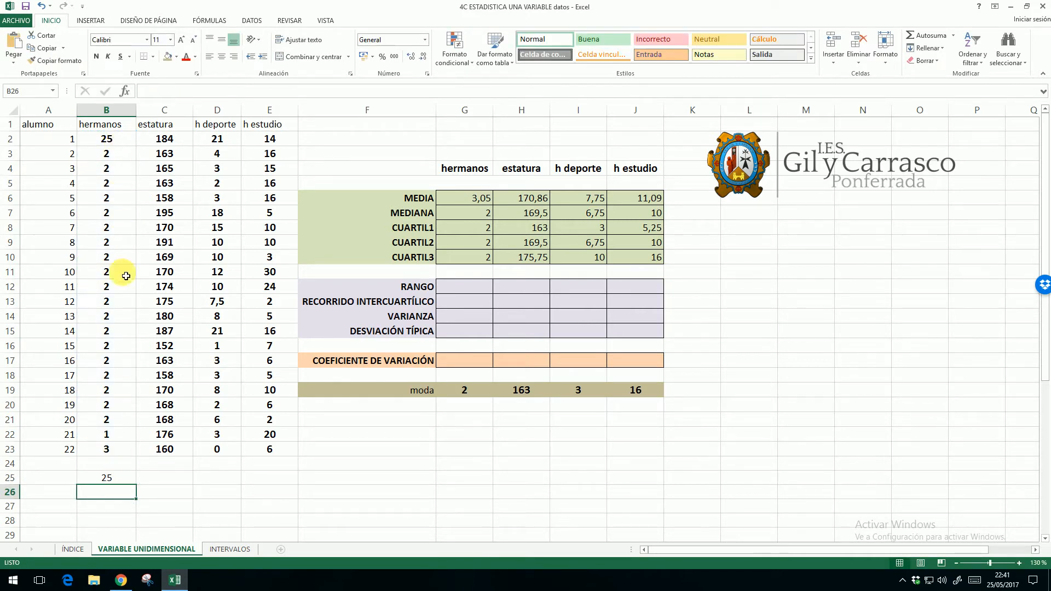
left_click(130, 479)
left_click_drag(139, 490, 281, 487)
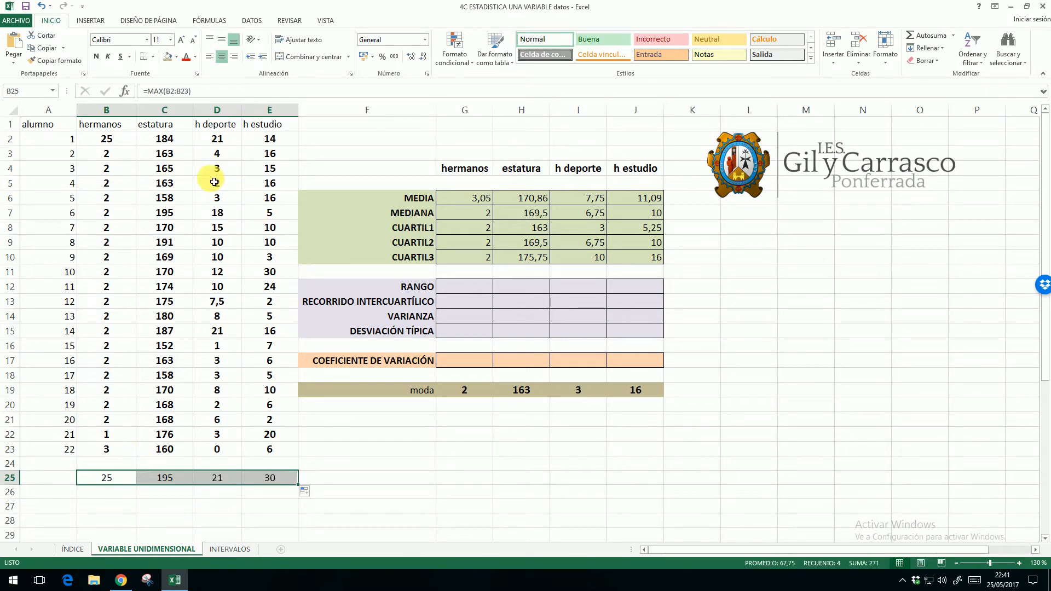
- Calculate the minimum of hermanos in B26 with =MIN(B2:B23) and copy the formula across to E26
left_click(104, 496)
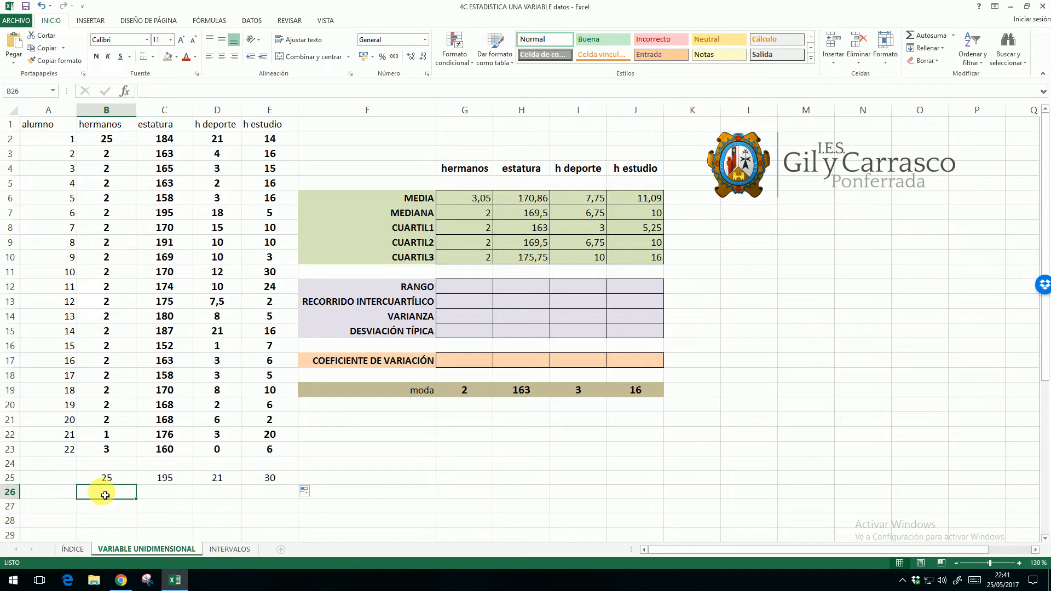
type("=MIN(")
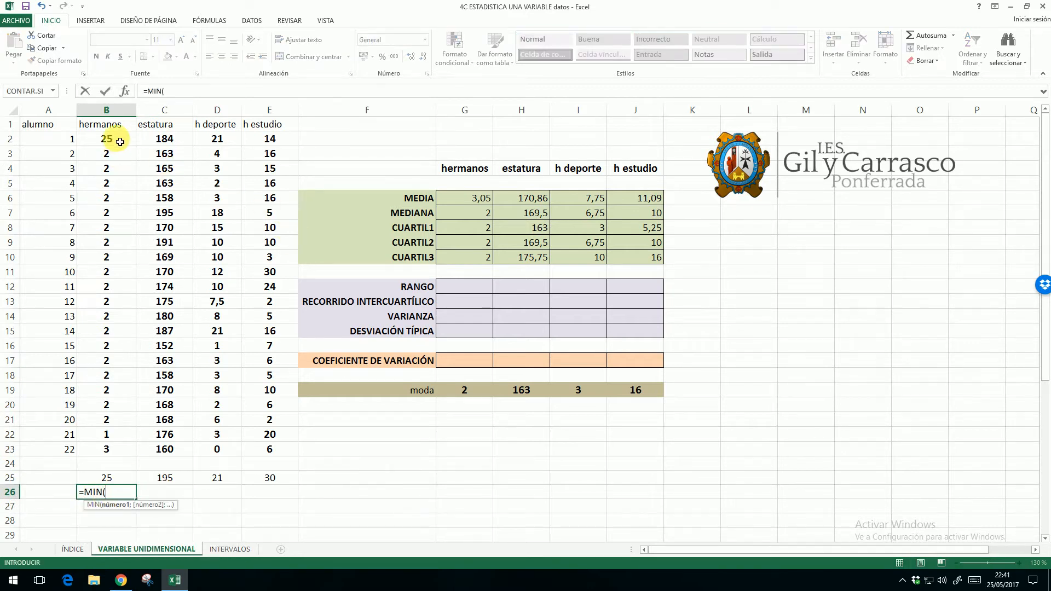
left_click_drag(107, 138, 119, 445)
key("Return")
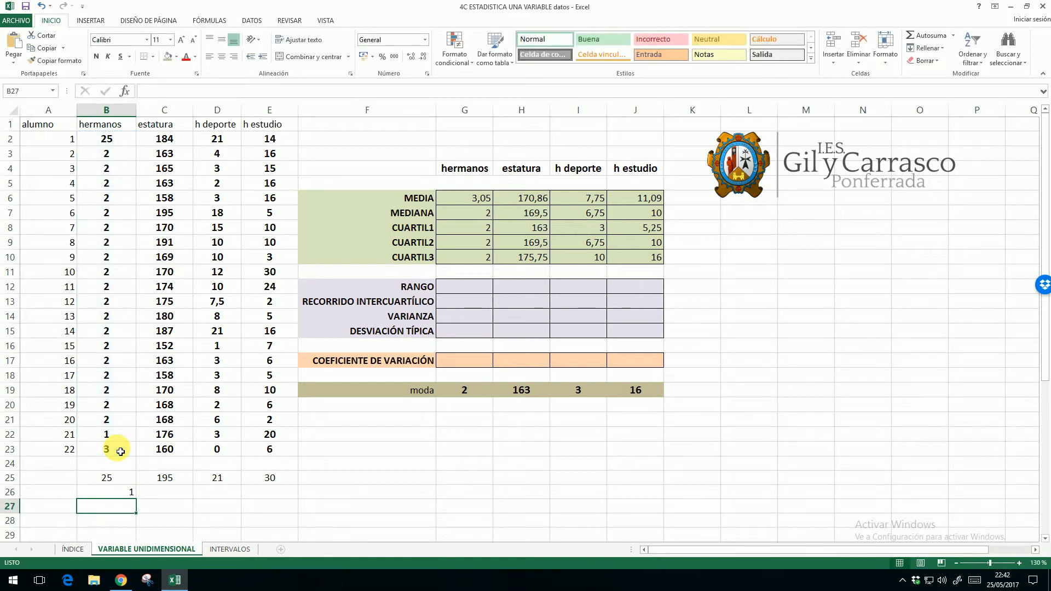
left_click(132, 493)
left_click_drag(135, 499, 286, 501)
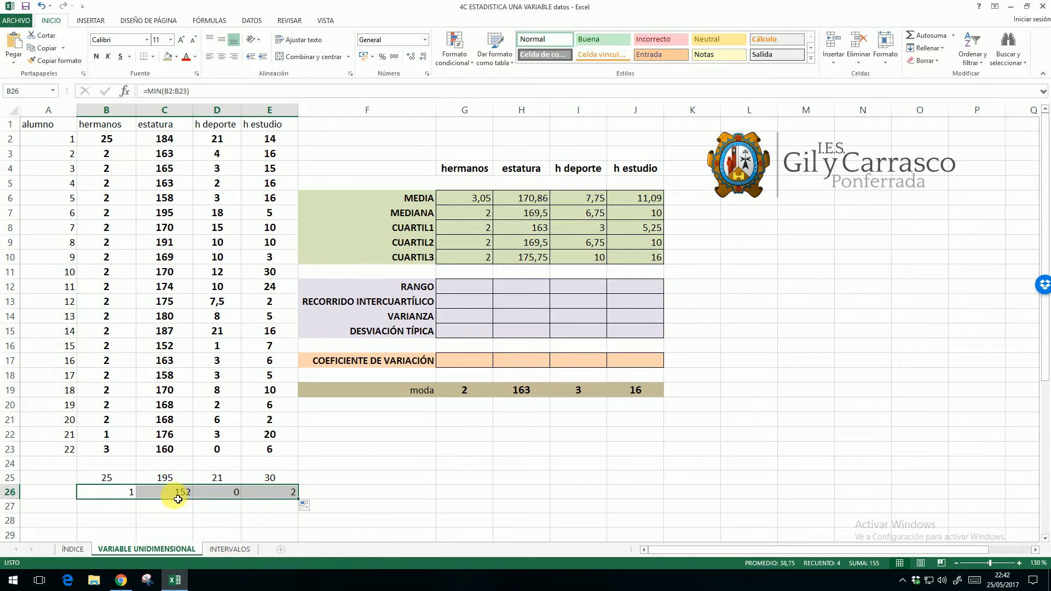
left_click(224, 498)
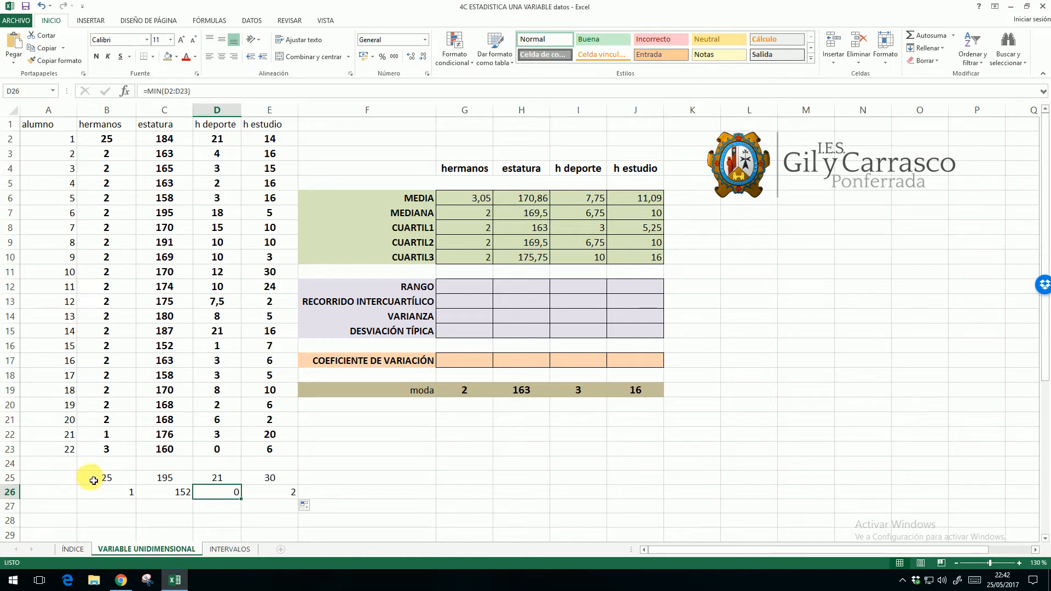
- Centre the maximum and minimum values in B25:E26 and shade them with a yellow fill
left_click_drag(89, 478, 282, 492)
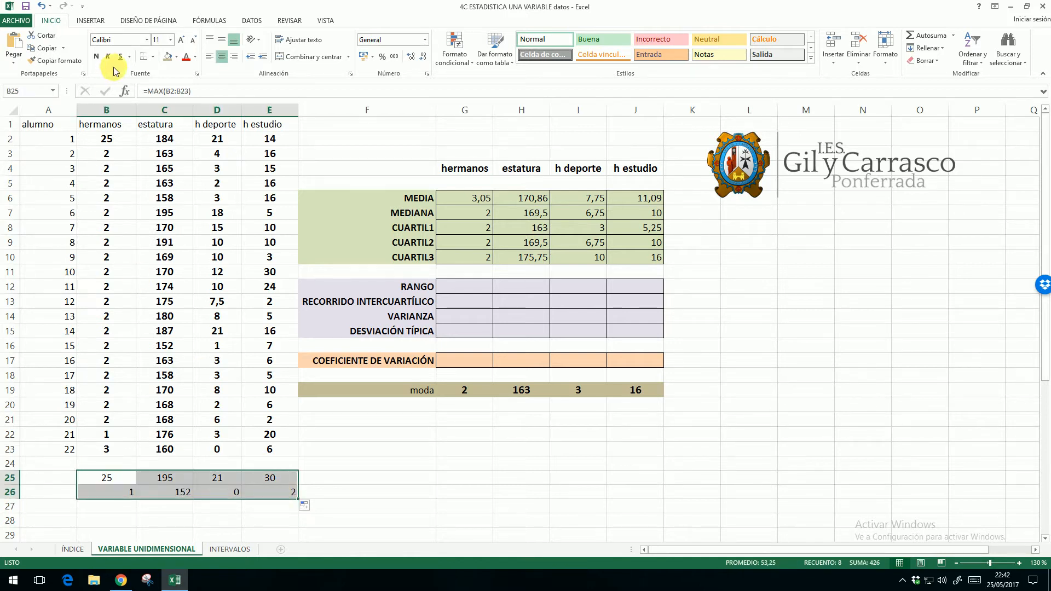
left_click(223, 58)
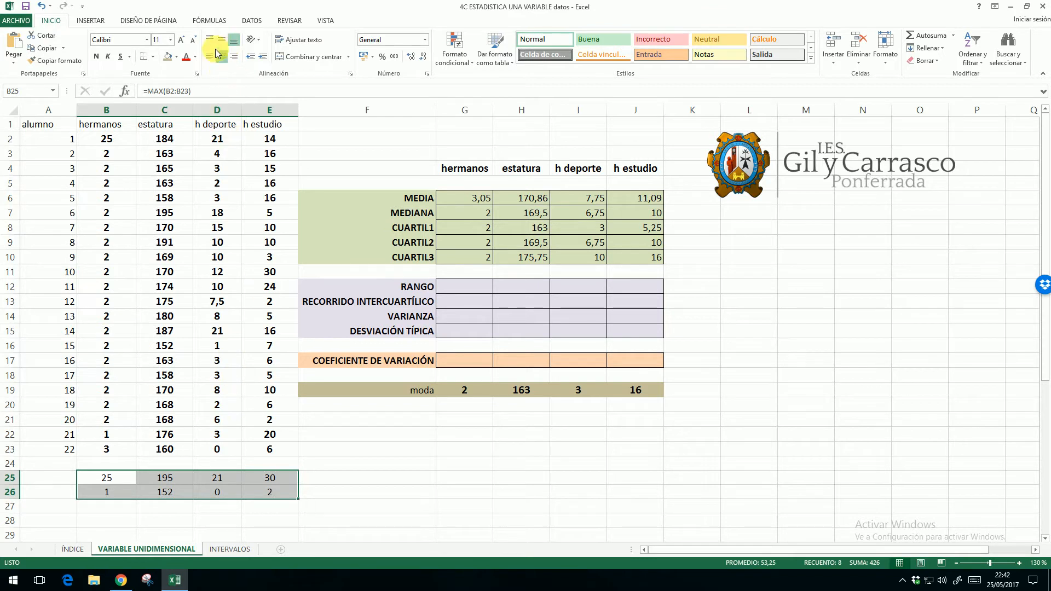
left_click(176, 57)
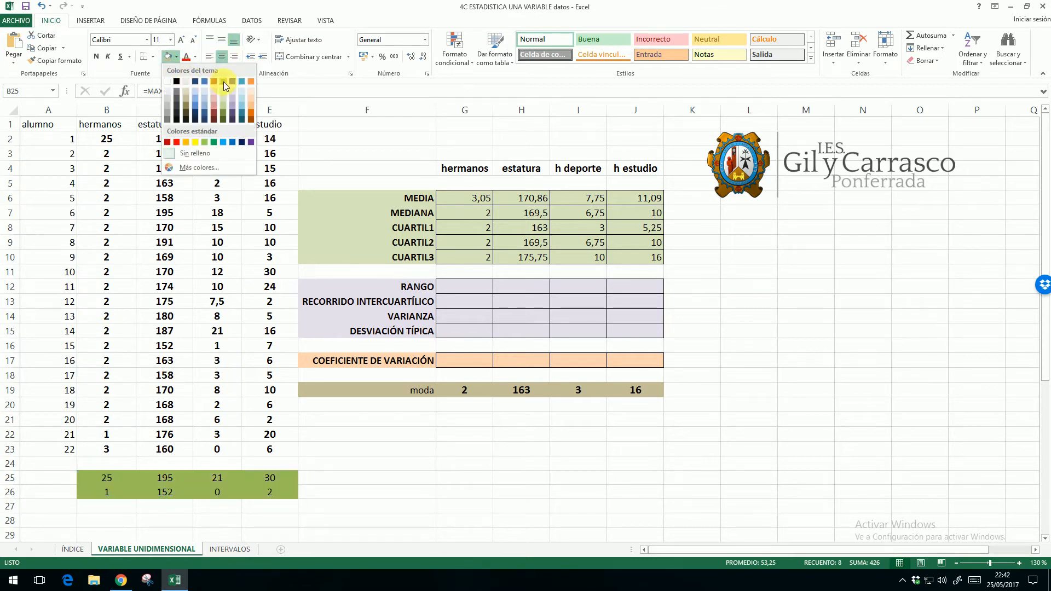
left_click(195, 142)
left_click(351, 492)
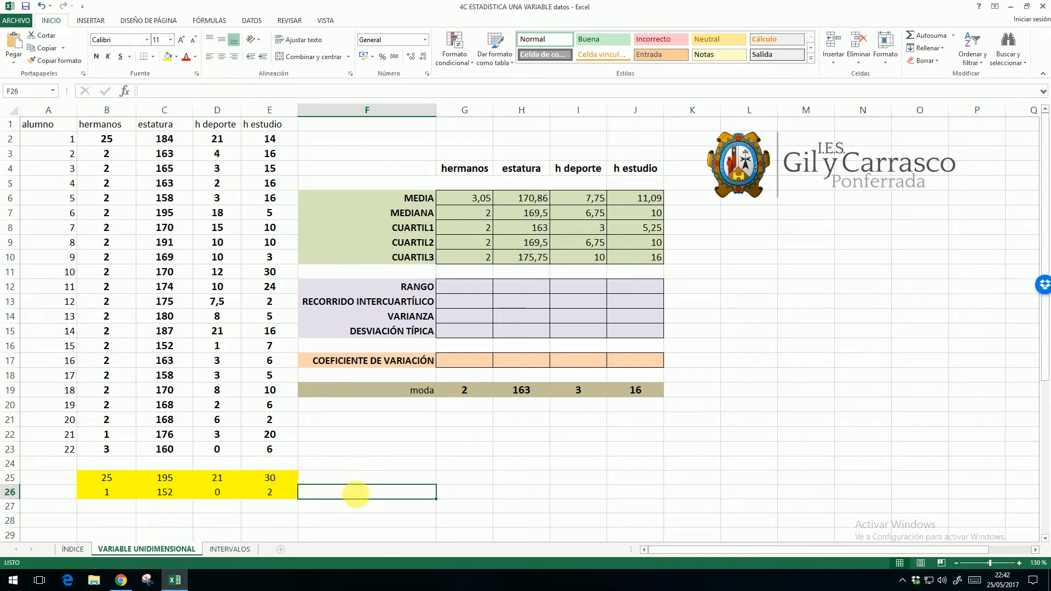
left_click(443, 496)
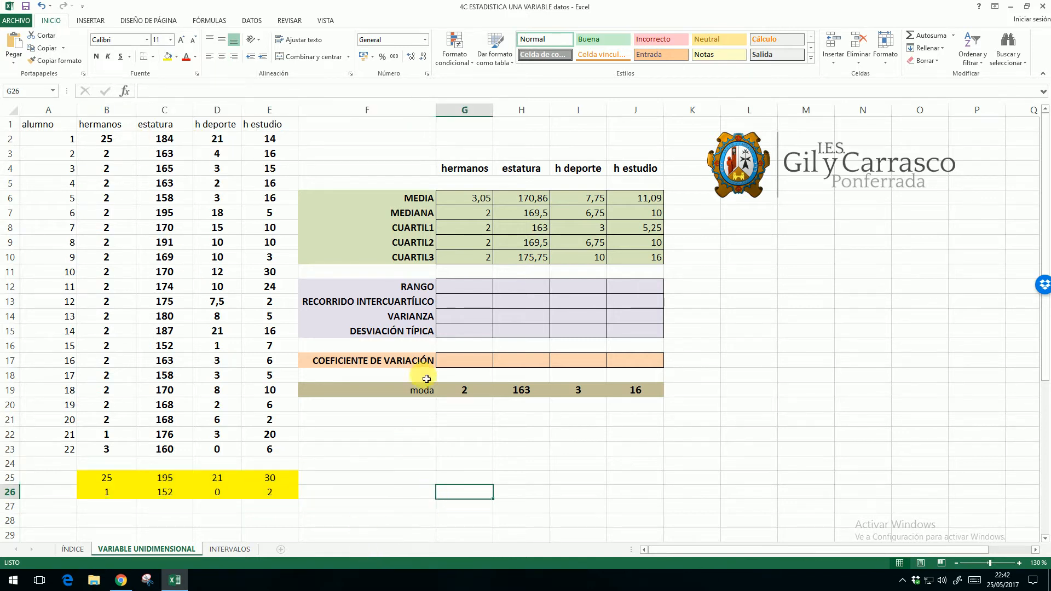
- Calculate the RANGO of hermanos in G12 as maximum minus minimum with =B25-B26
left_click(463, 292)
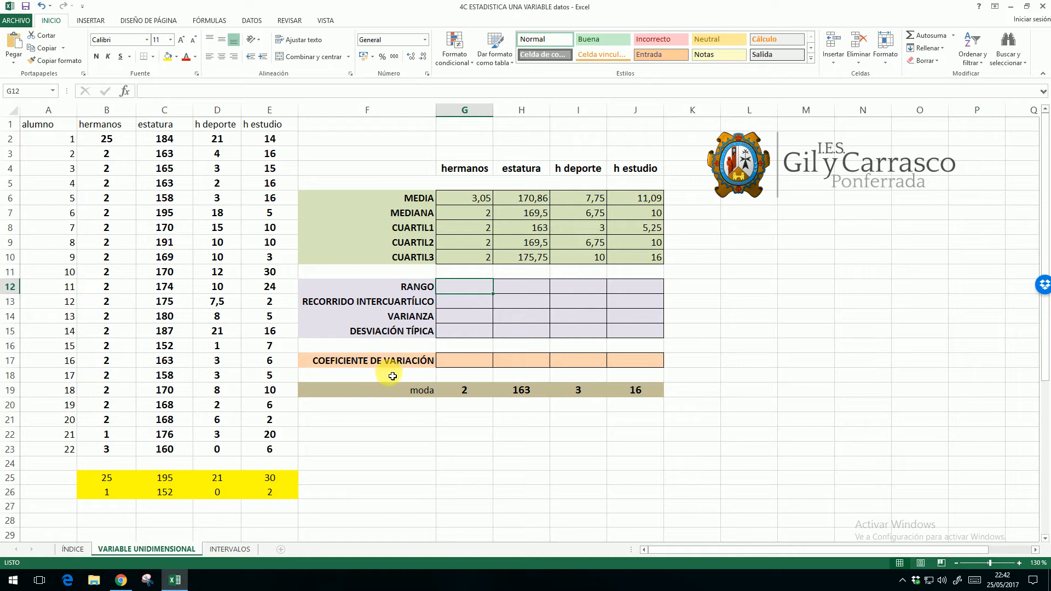
type("=")
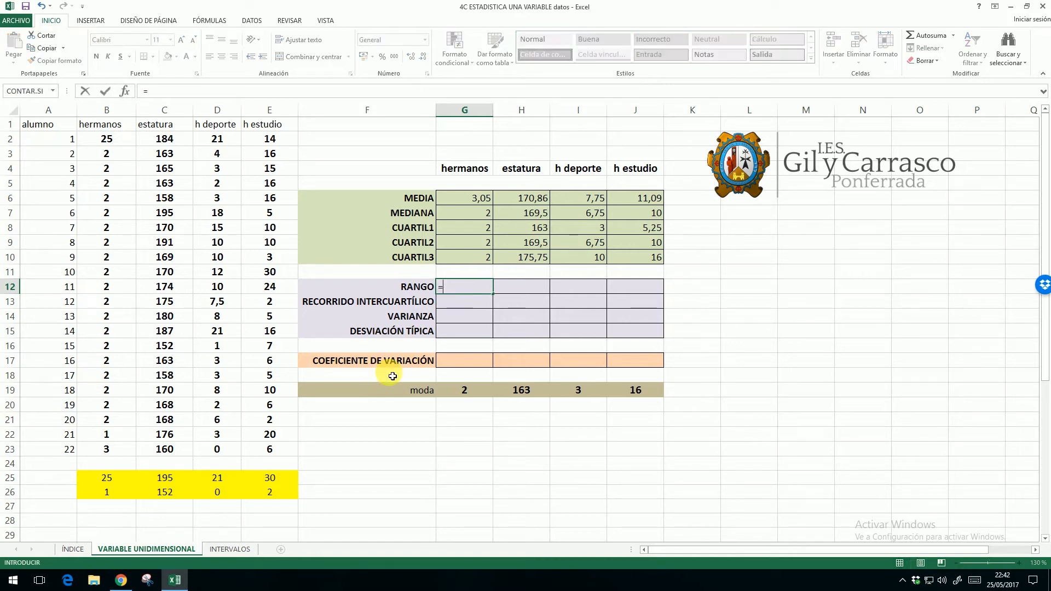
left_click(118, 482)
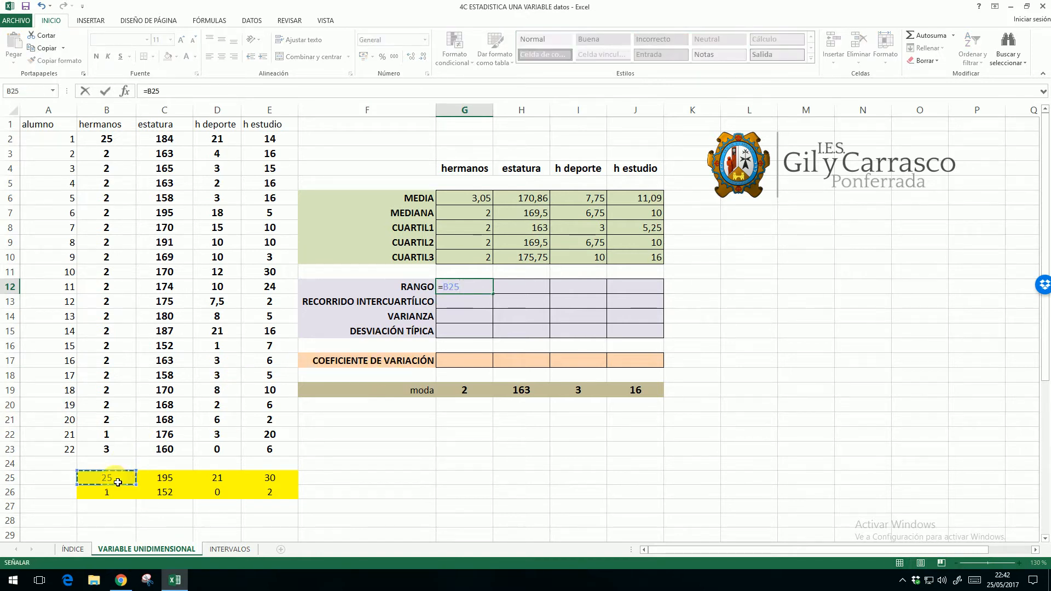
type("-")
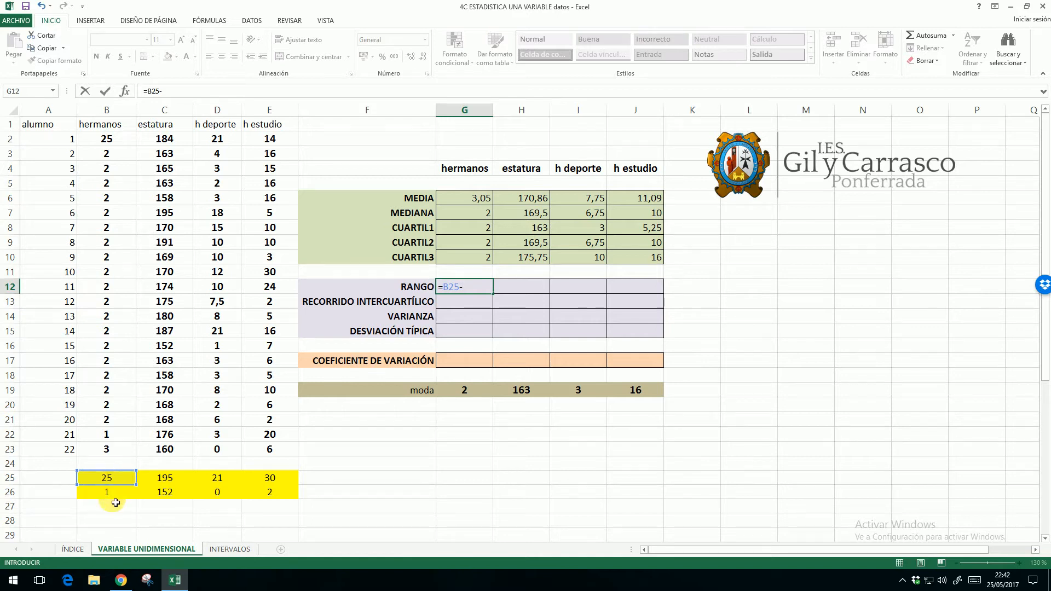
left_click(118, 497)
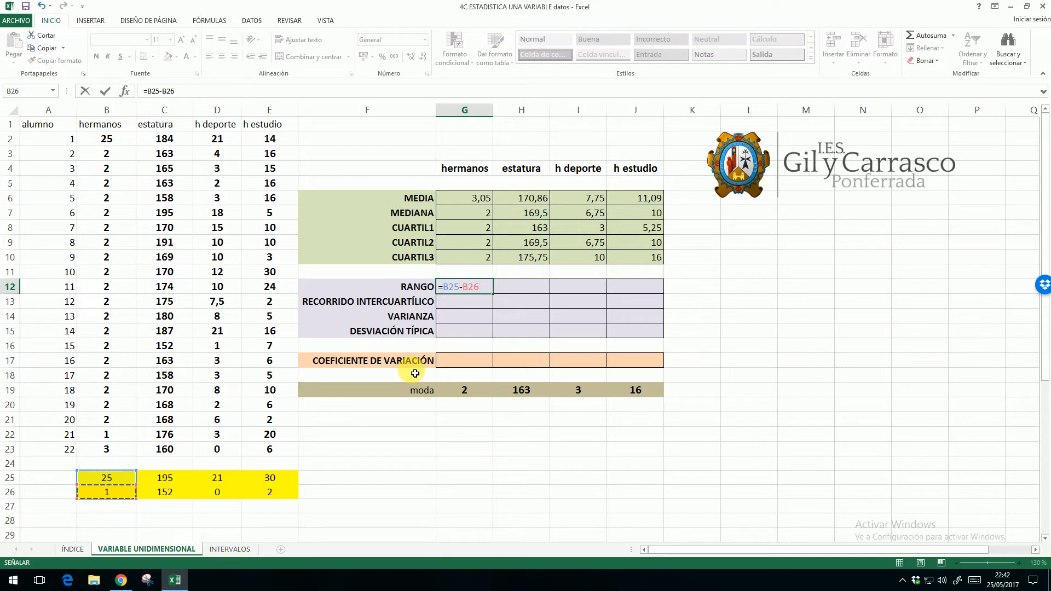
key("Return")
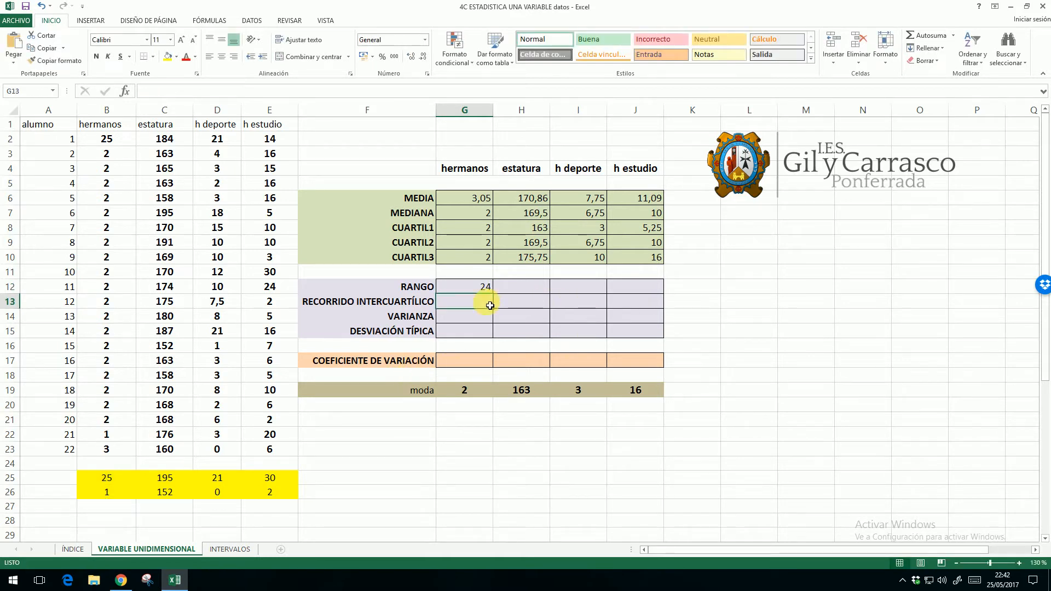
- Test the range formula by setting the first hermanos value in B2 to 5, and restore it to 25
left_click(103, 142)
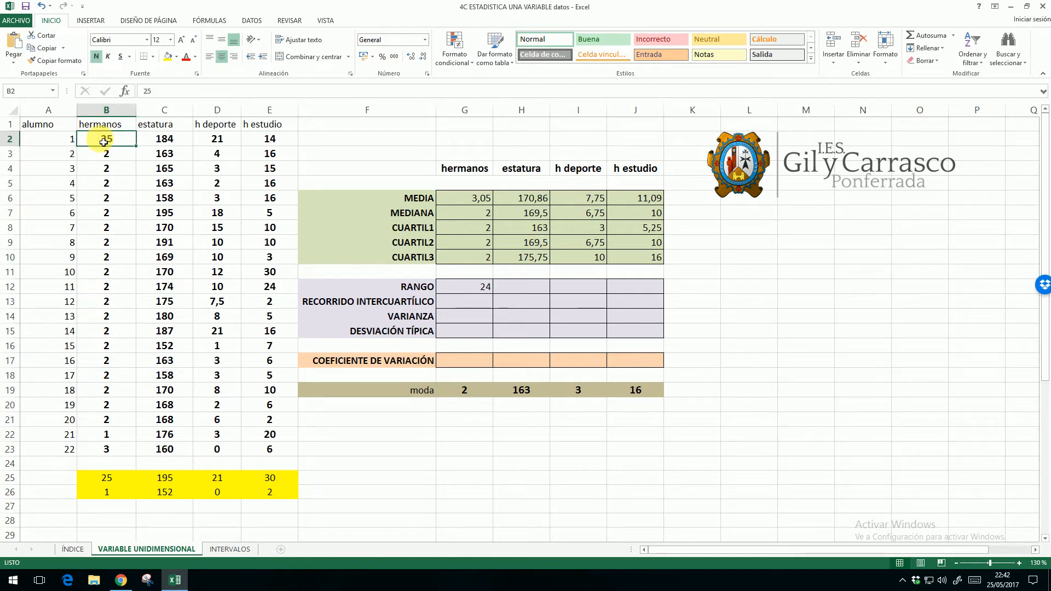
type("5")
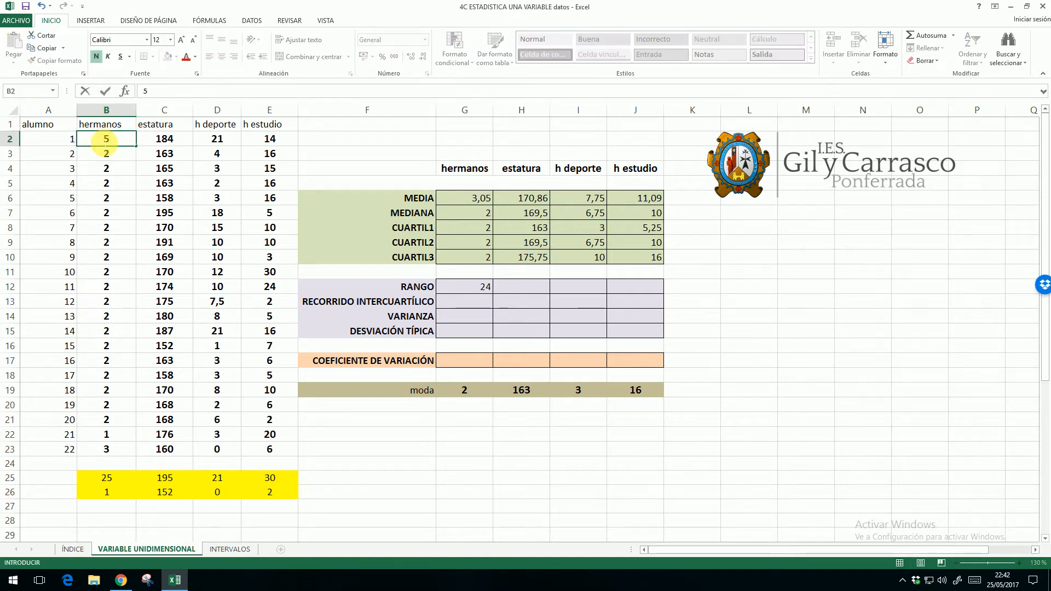
key("Return")
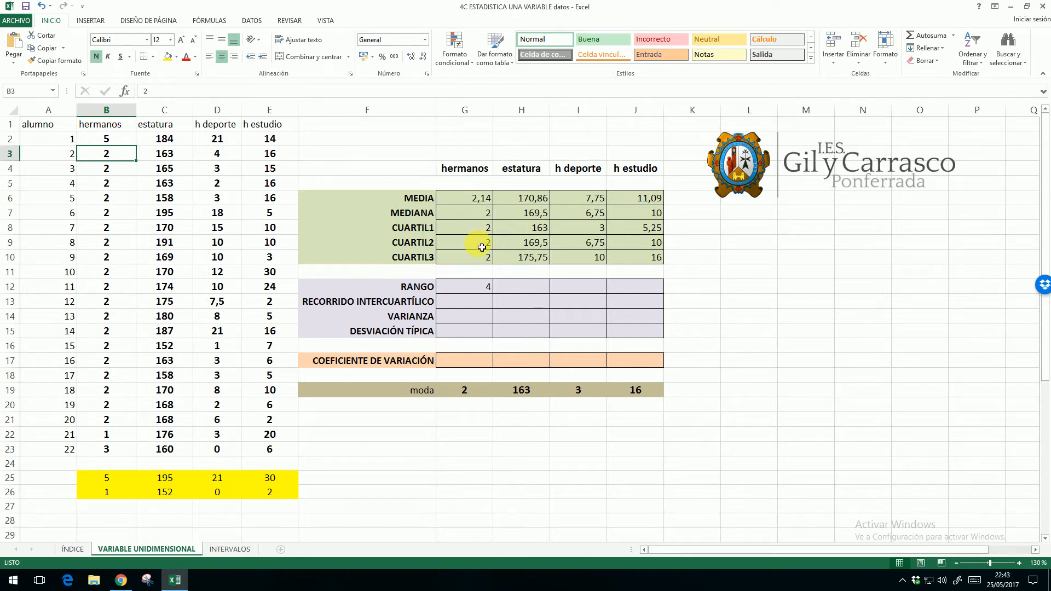
left_click(122, 143)
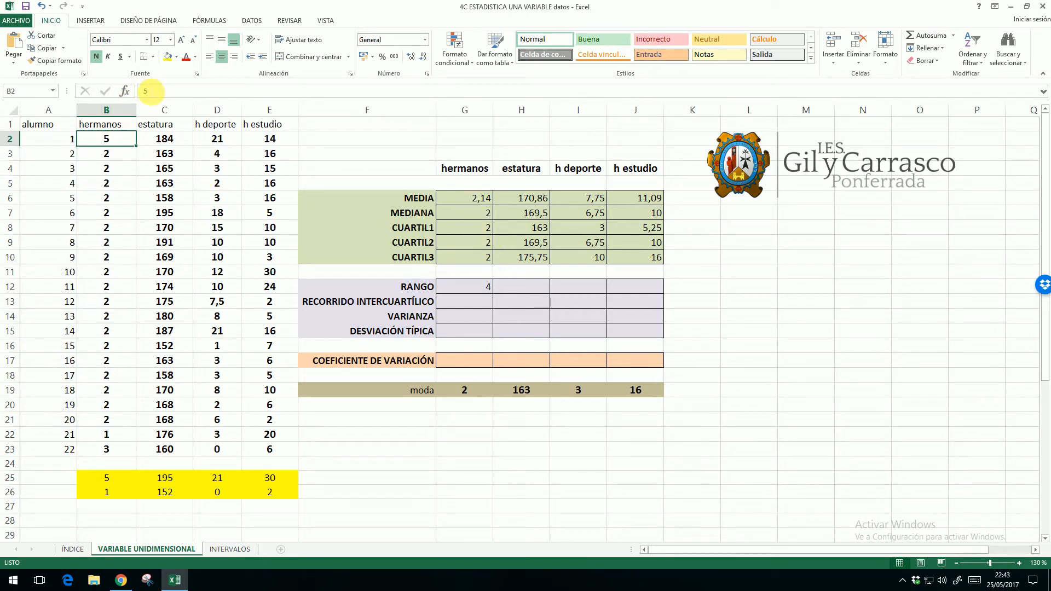
left_click(145, 92)
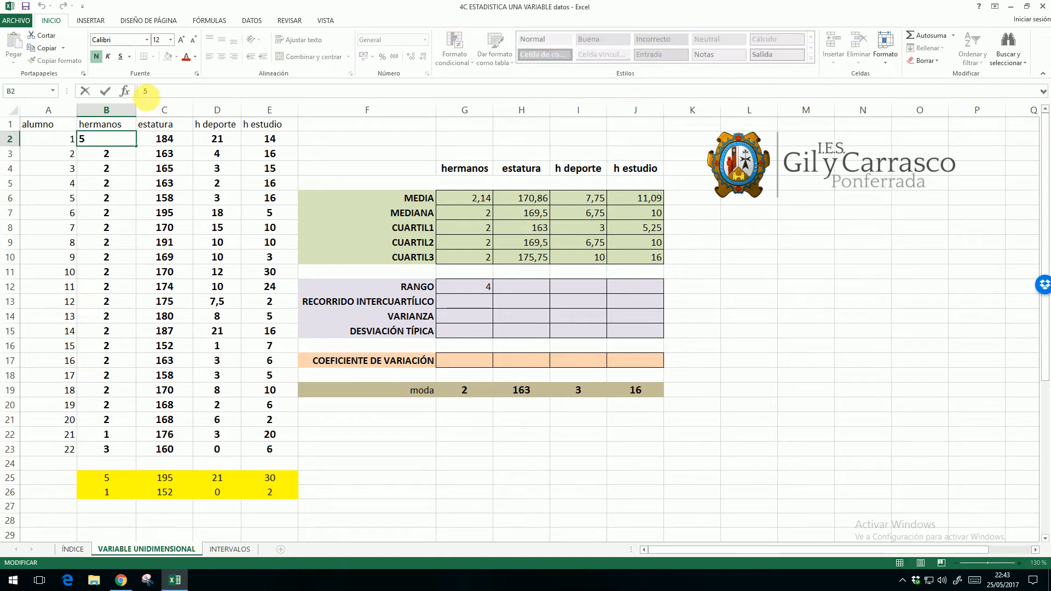
key("Return")
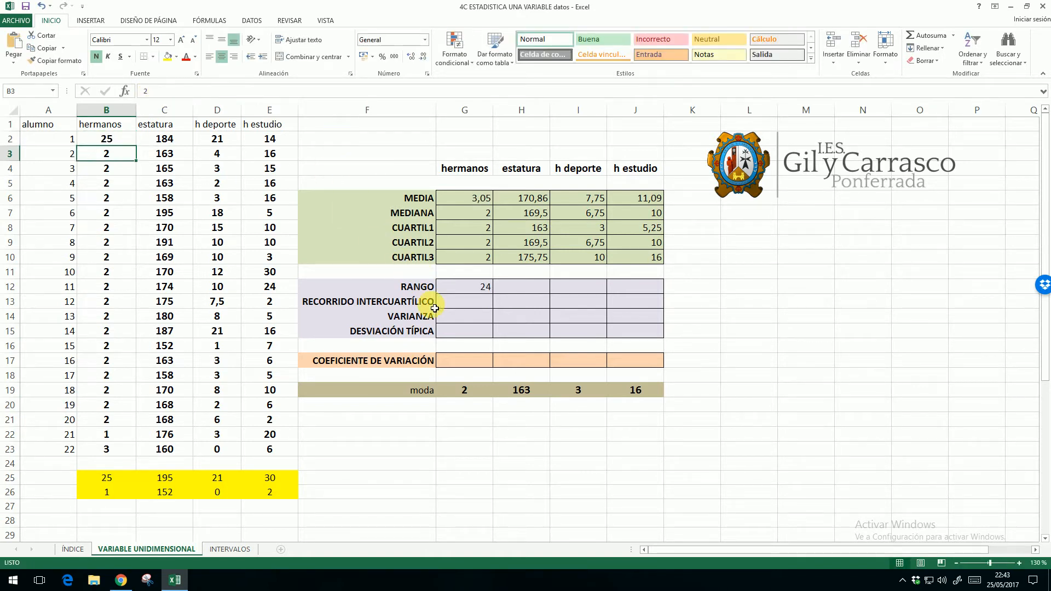
- Calculate the RECORRIDO INTERCUARTÍLICO of hermanos in G13 as third minus first quartile with =G10-G8
left_click(484, 287)
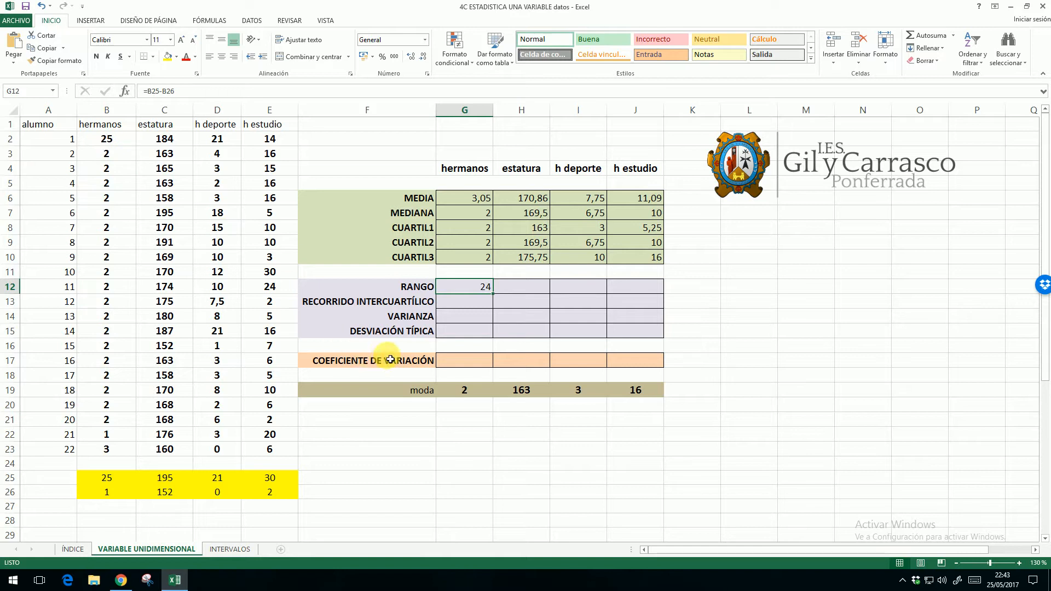
left_click(481, 307)
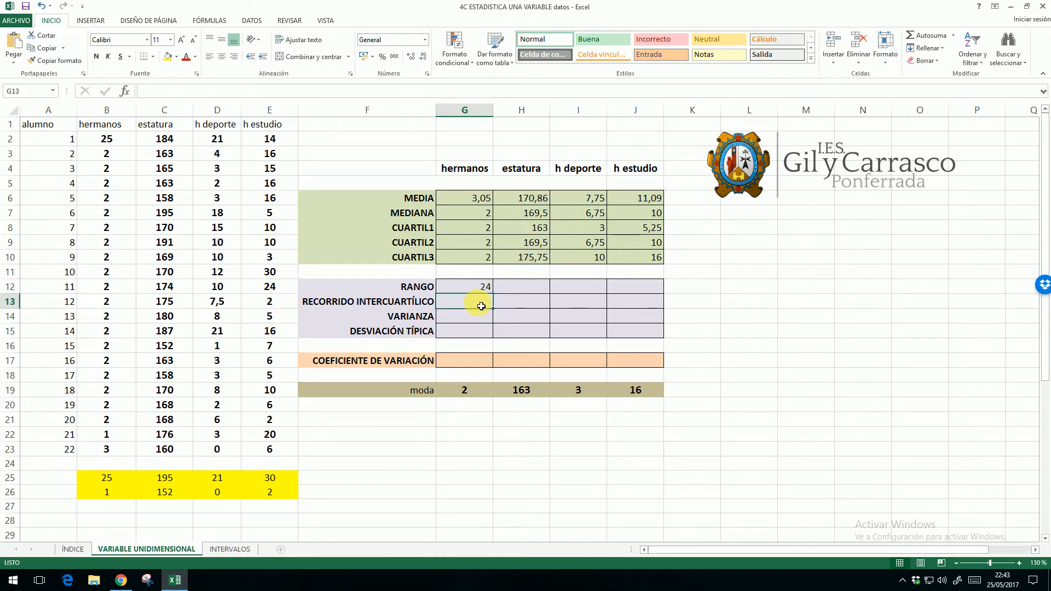
type("=")
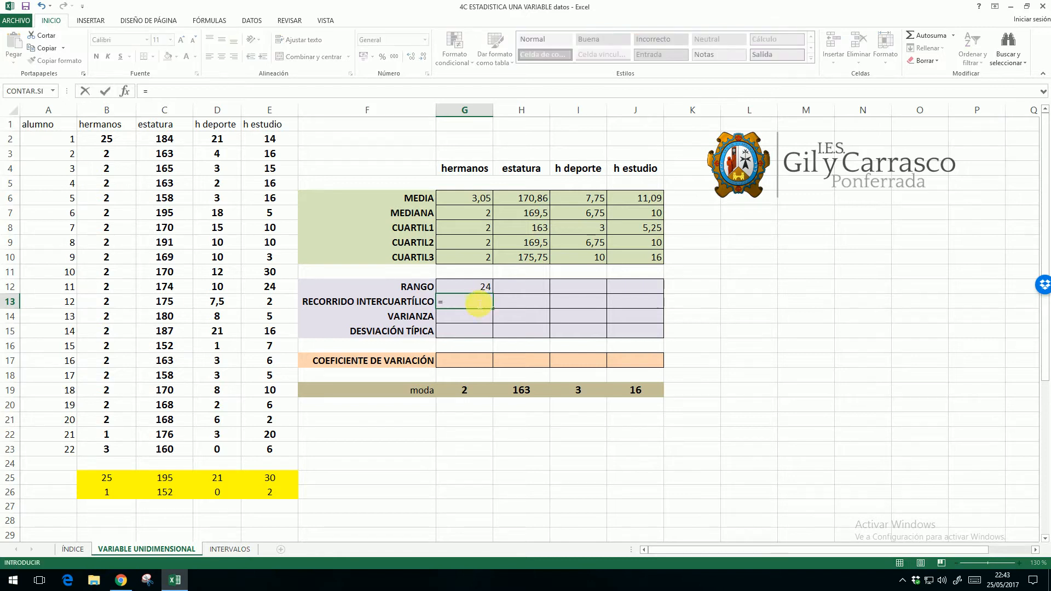
left_click(488, 262)
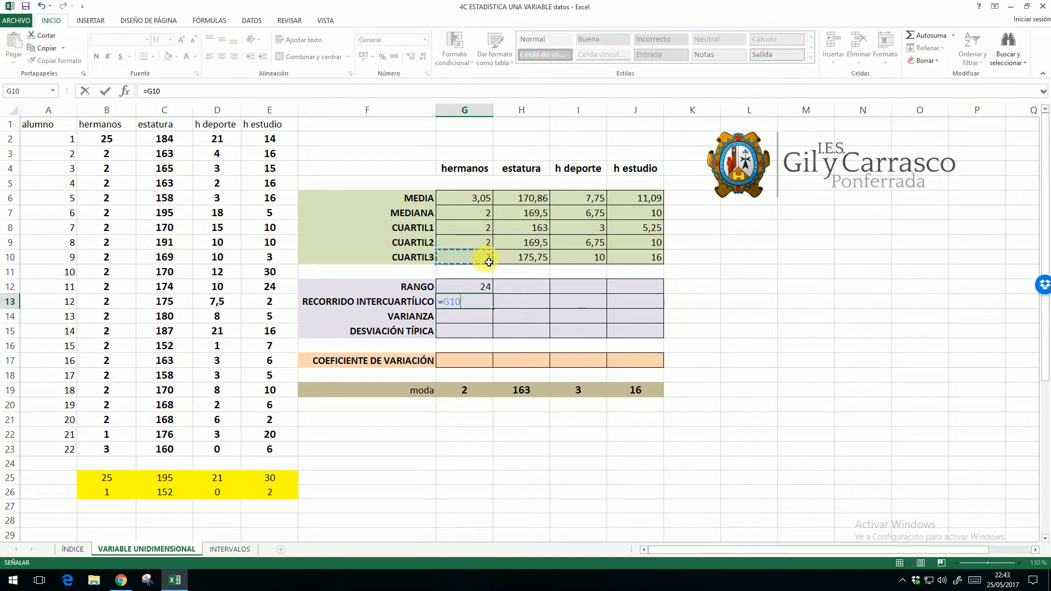
type("-")
left_click(479, 234)
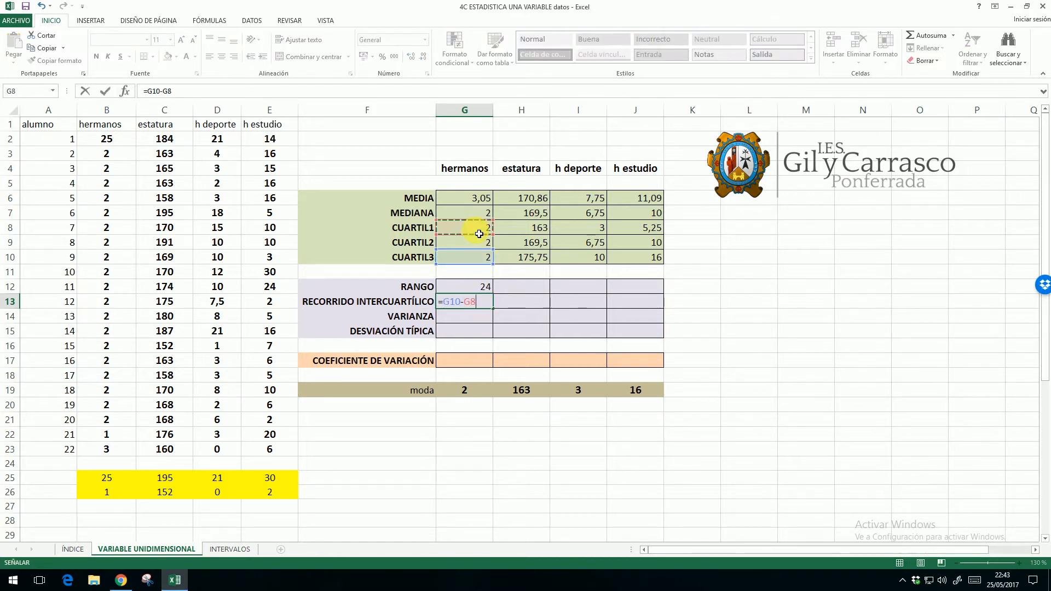
key("Return")
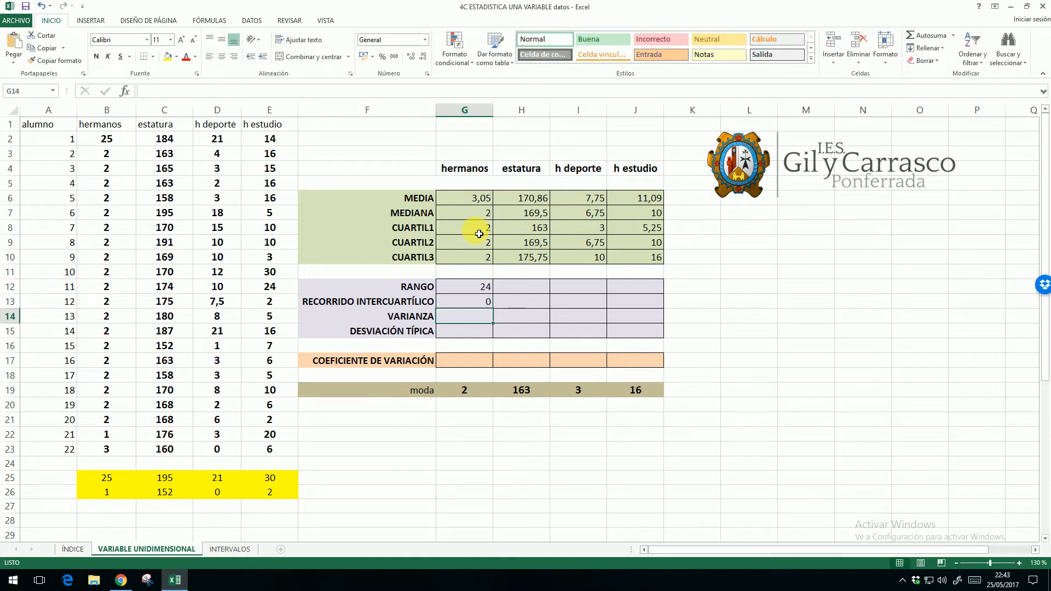
- Copy the range and interquartile range formulas from G12:G13 across to column J
left_click(473, 307)
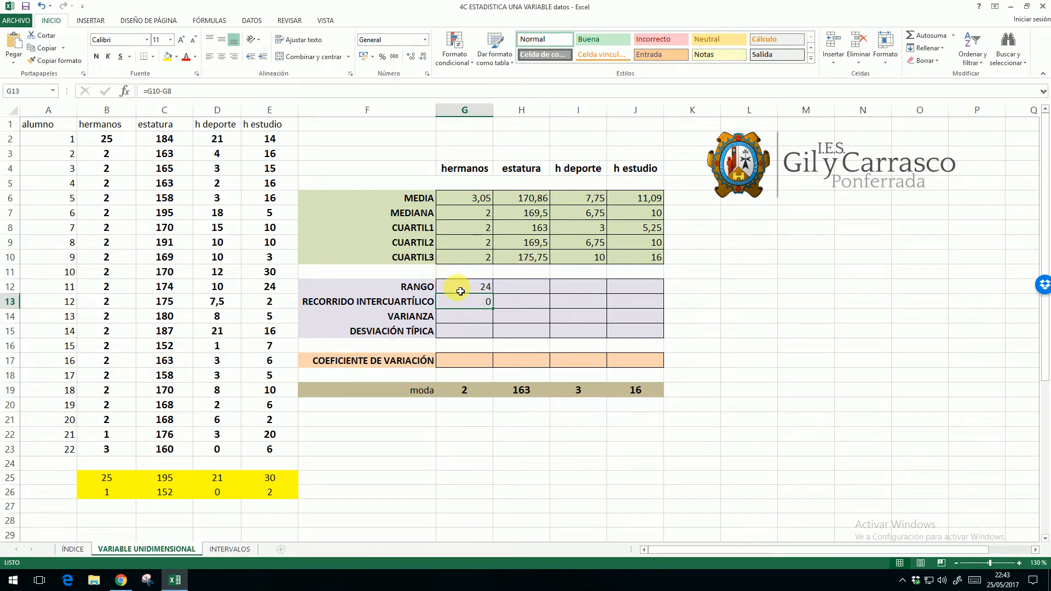
left_click_drag(463, 292, 643, 307)
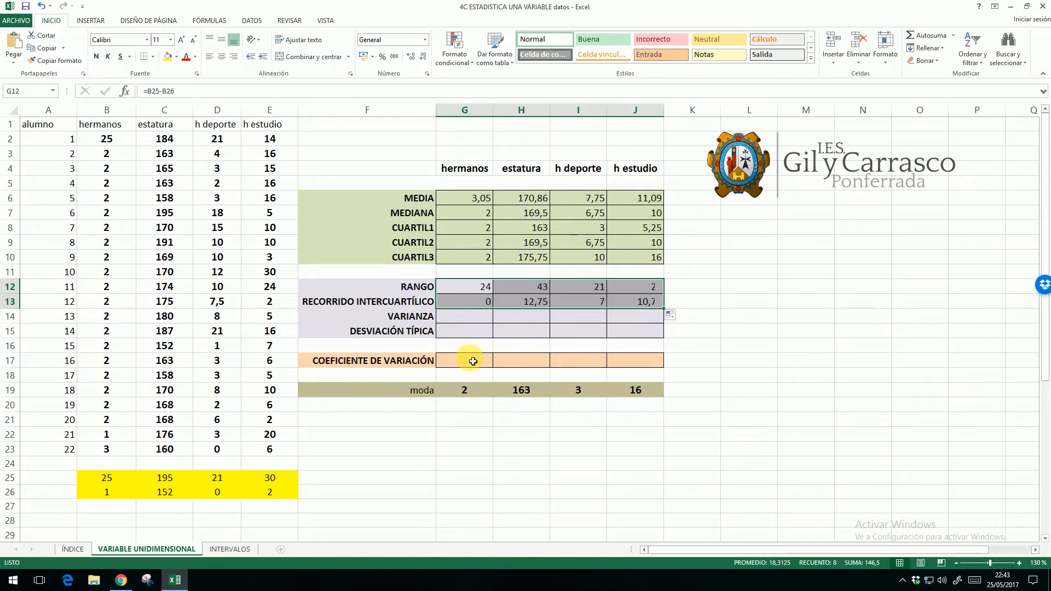
left_click(555, 333)
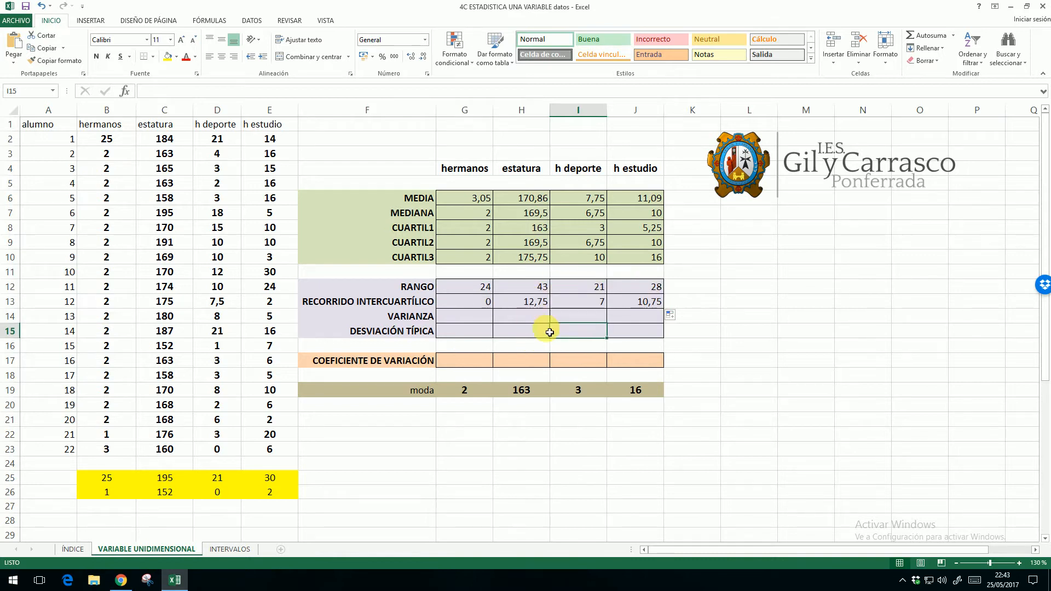
- Calculate the VARIANZA of hermanos in G14 with the population variance formula =VAR.P(B2:B23)
left_click(477, 321)
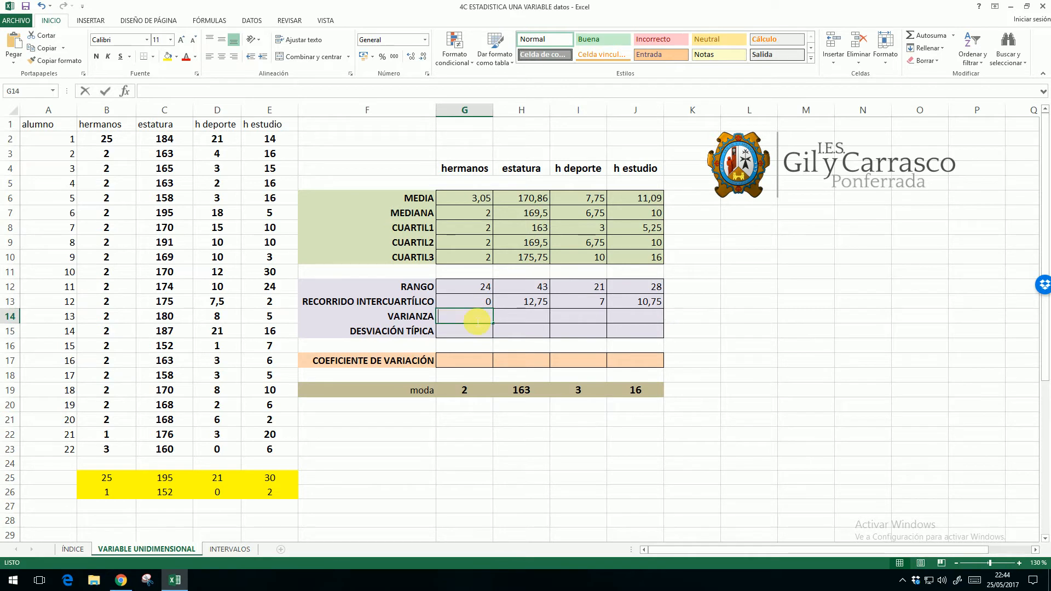
type("=VA")
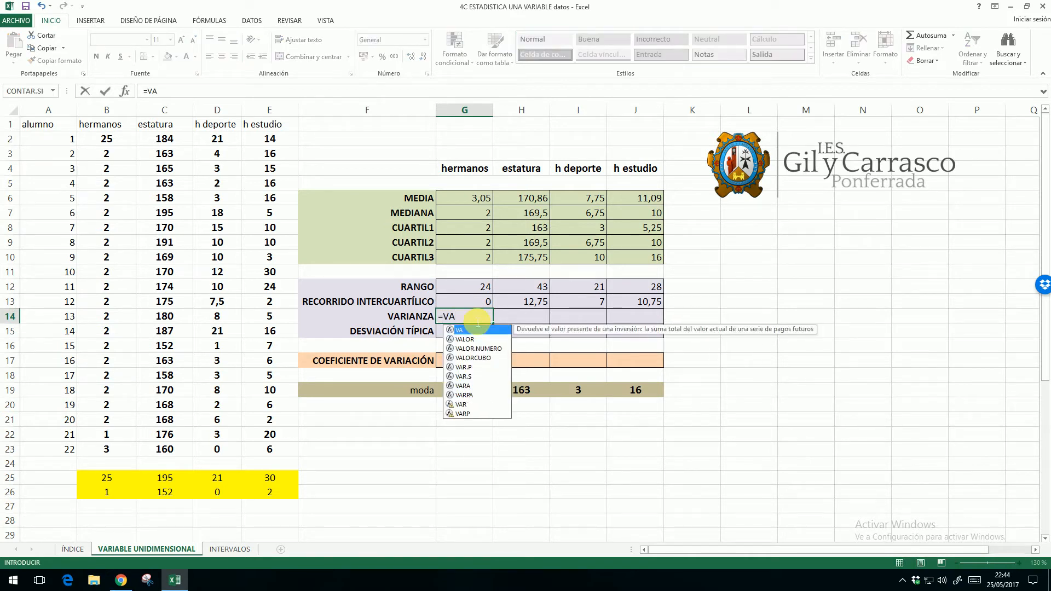
type("R")
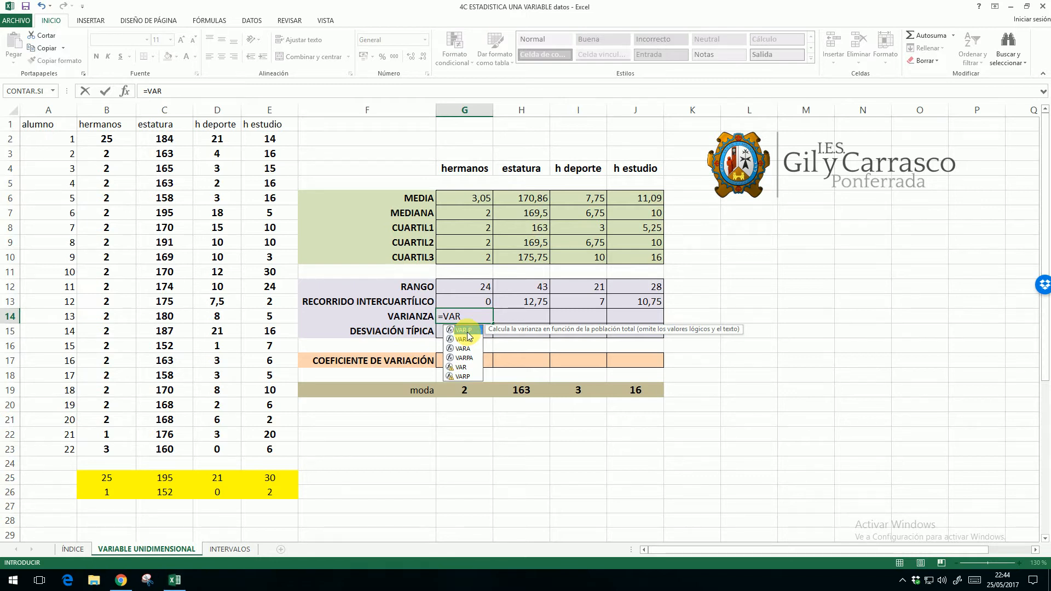
double_click(468, 331)
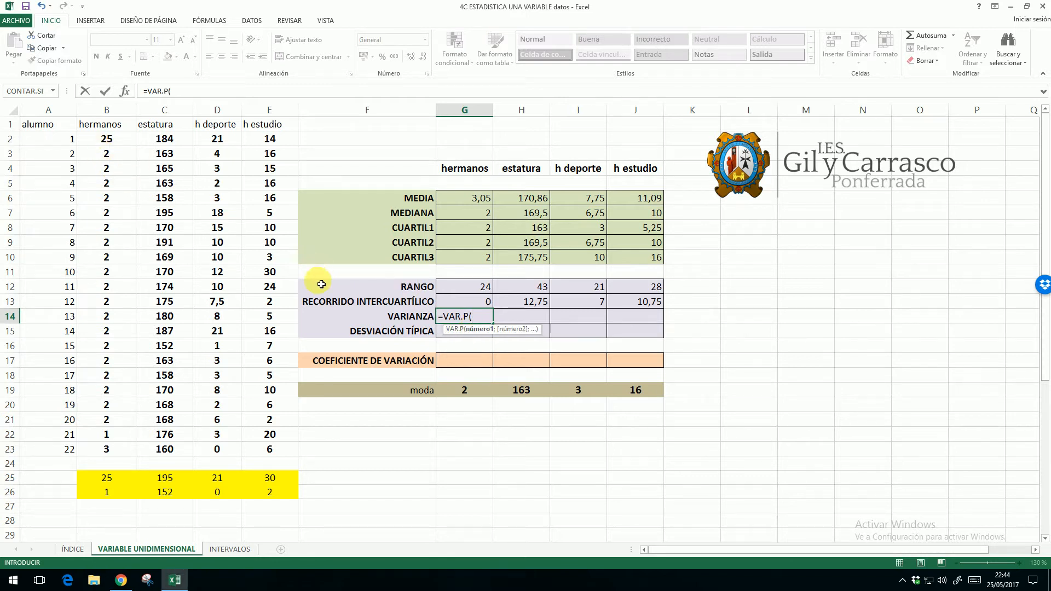
left_click_drag(111, 142, 127, 450)
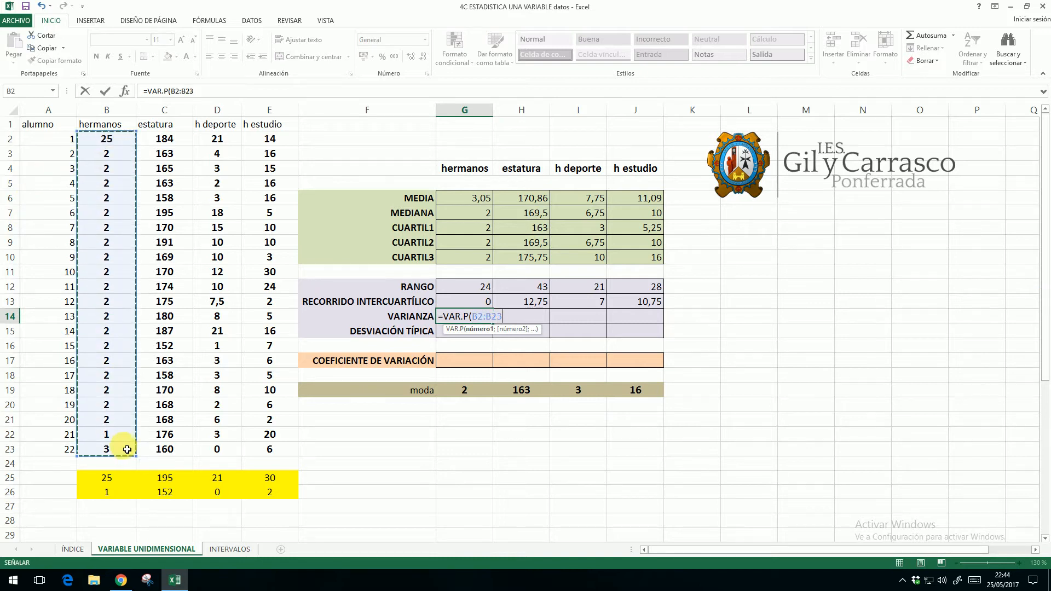
key("Return")
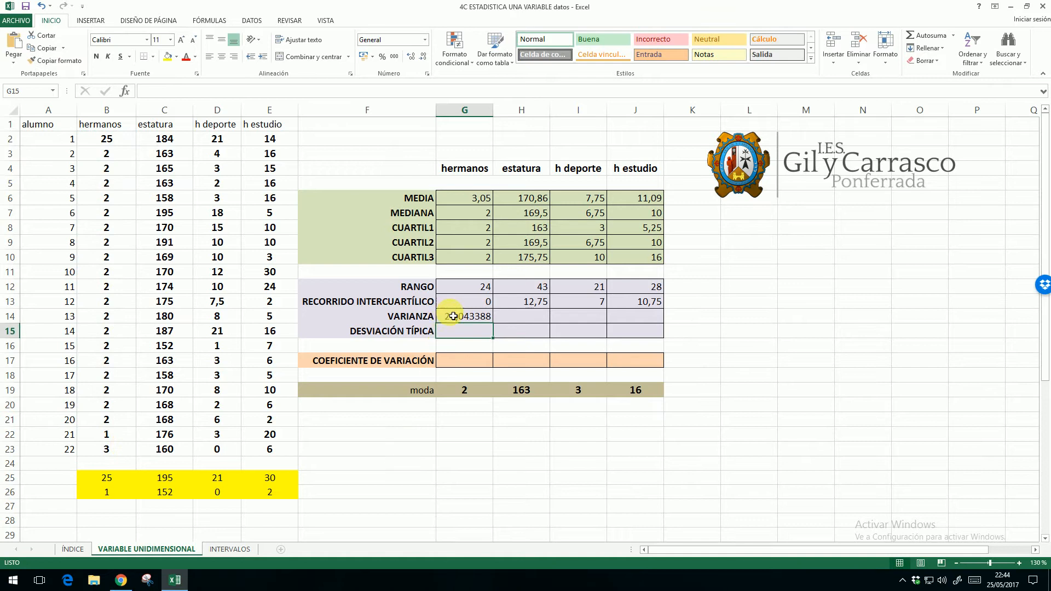
- Copy the variance formula from G14 across to J14 and format the results with two decimals
left_click(477, 317)
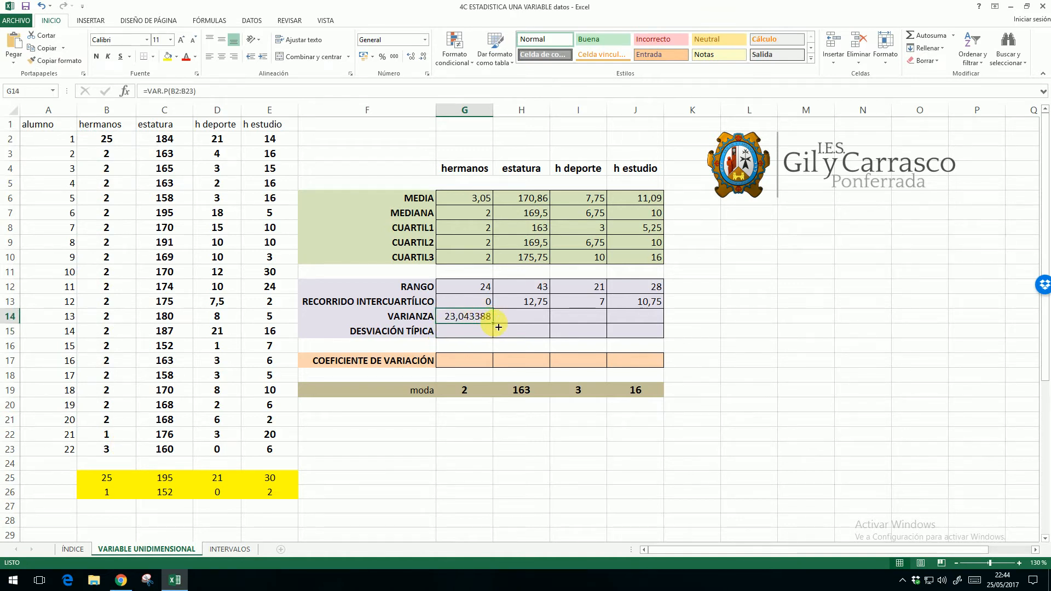
left_click_drag(499, 326, 641, 324)
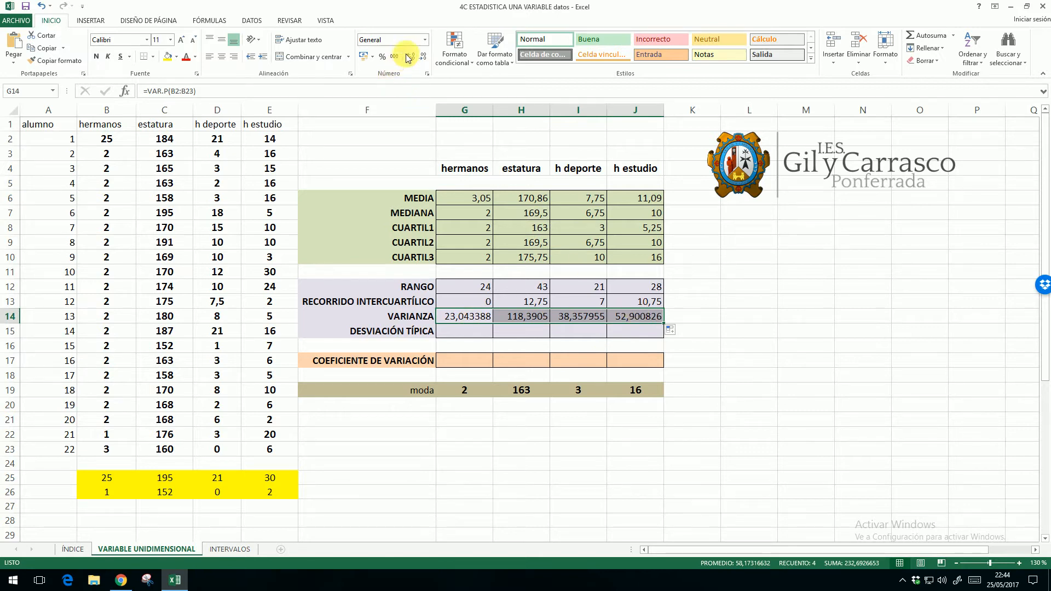
left_click(423, 56)
left_click(423, 56)
left_click(423, 56)
left_click(423, 56)
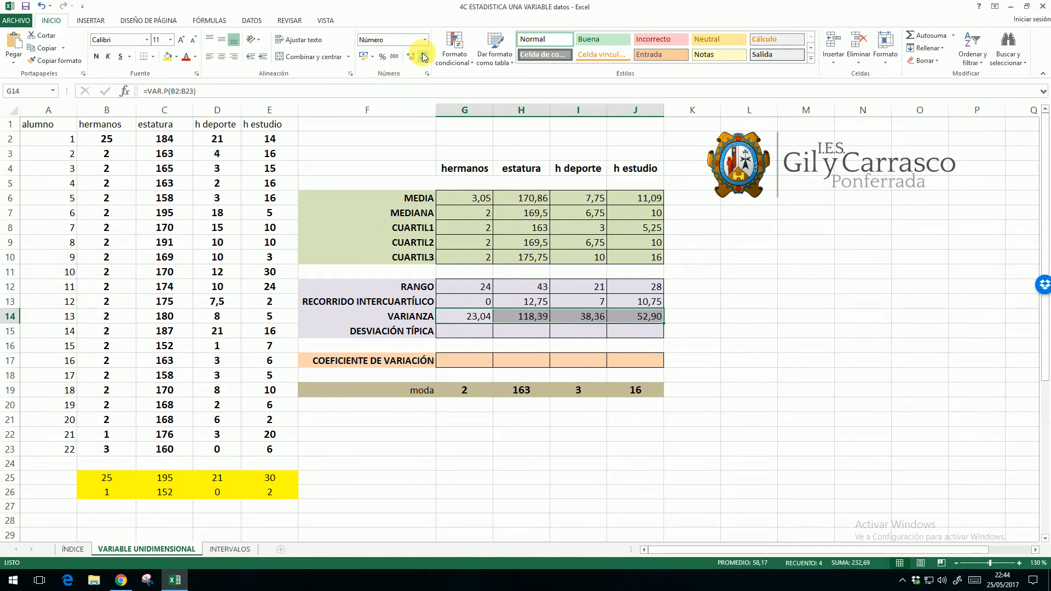
- Calculate the DESVIACIÓN TÍPICA of hermanos in G15 with the population formula =DESVEST.P(B2:B23)
left_click(457, 331)
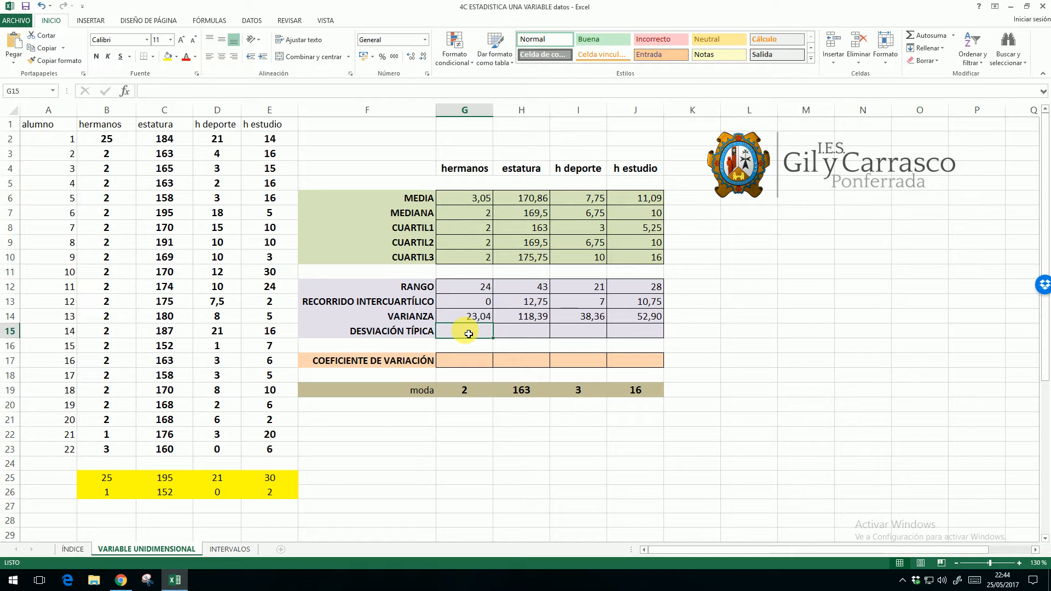
type("=")
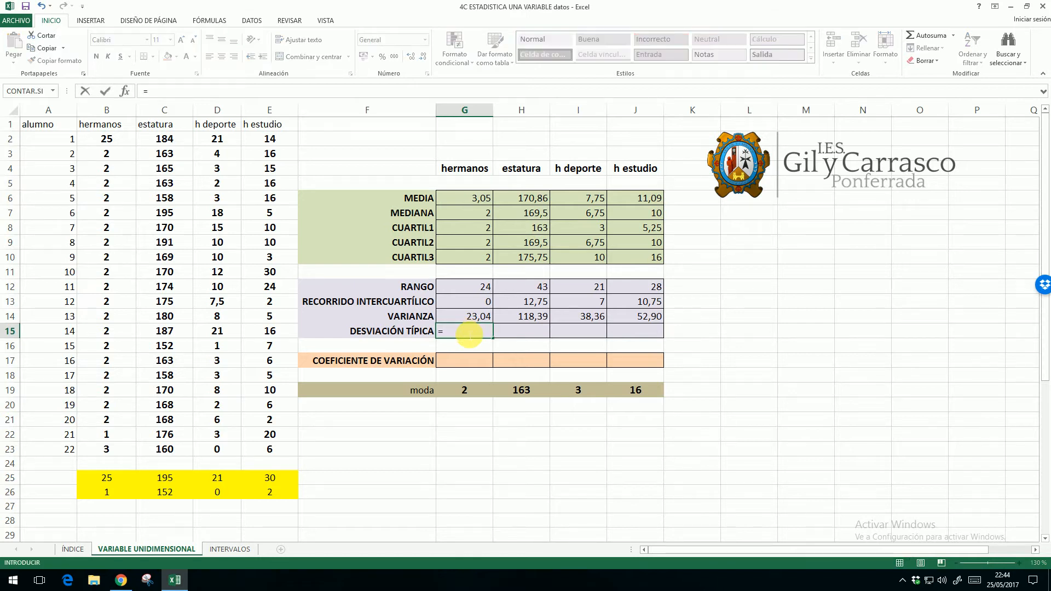
type("DESVE")
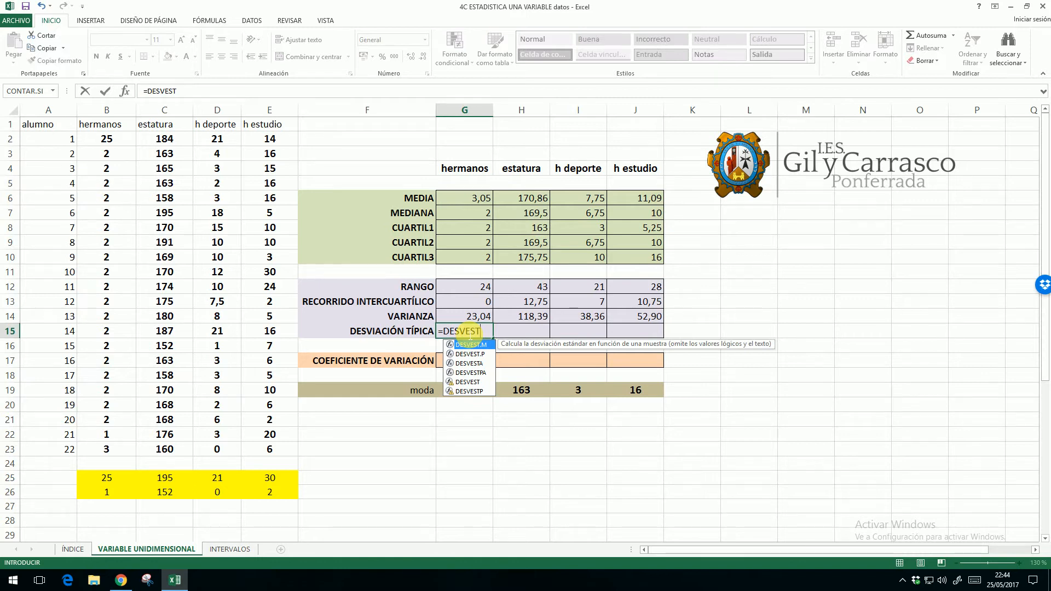
type("ST")
double_click(471, 354)
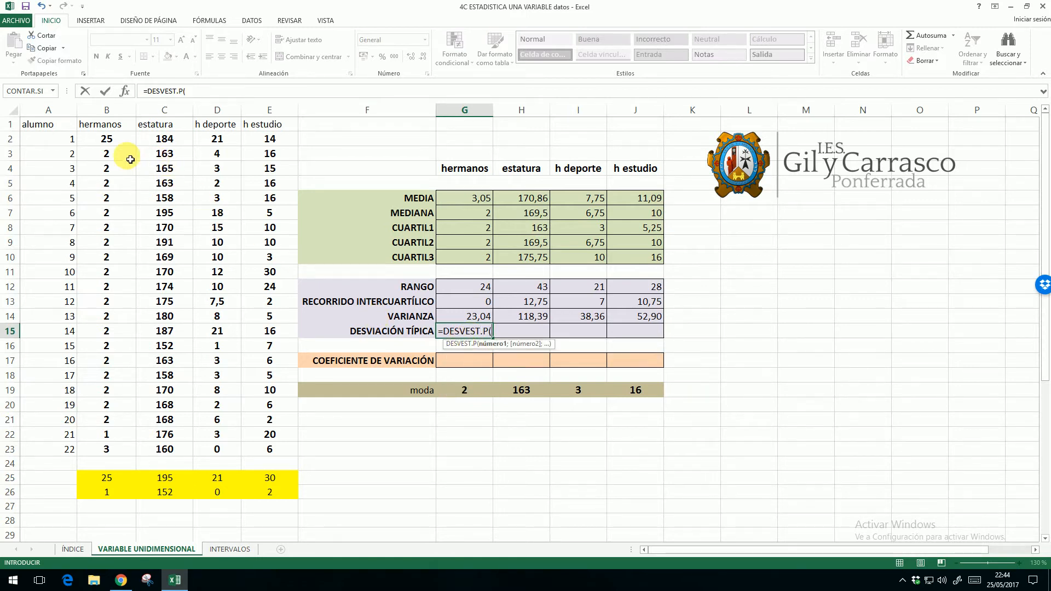
left_click_drag(124, 146, 118, 459)
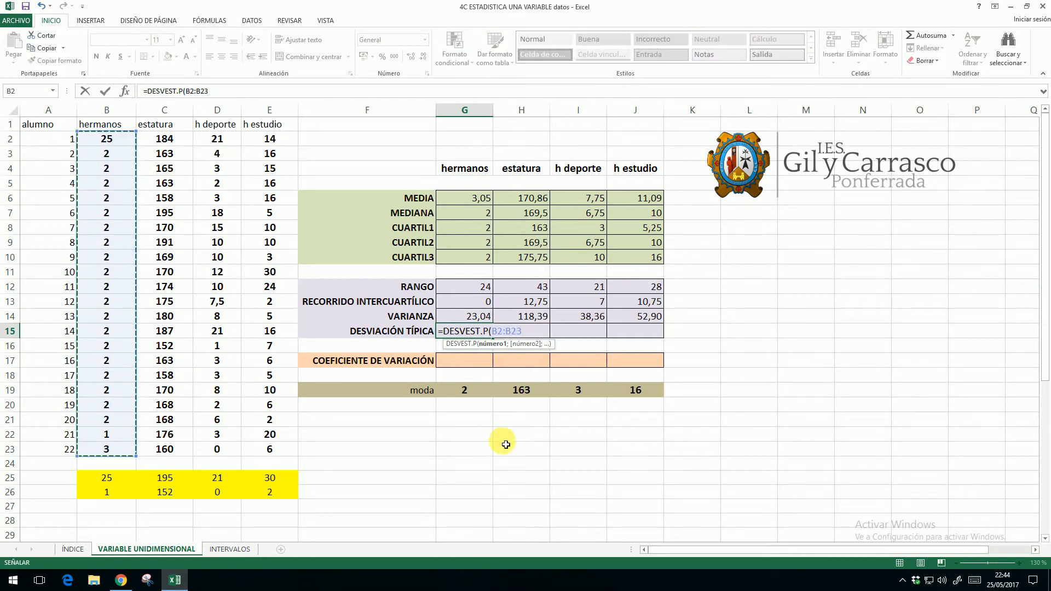
key("Return")
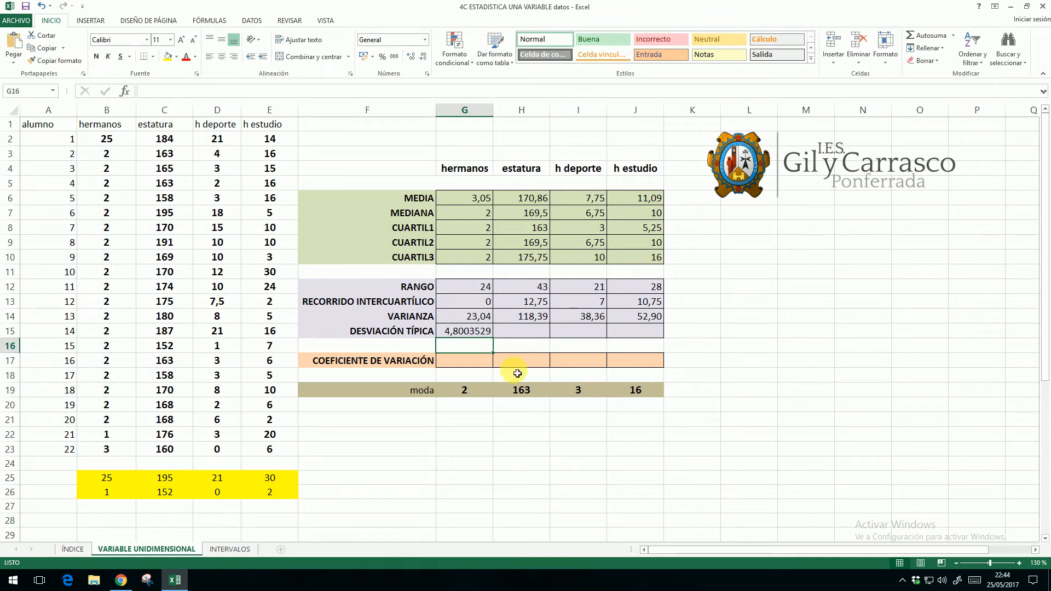
- Copy the standard deviation formula from G15 across to J15 and format the results with two decimals
left_click(480, 332)
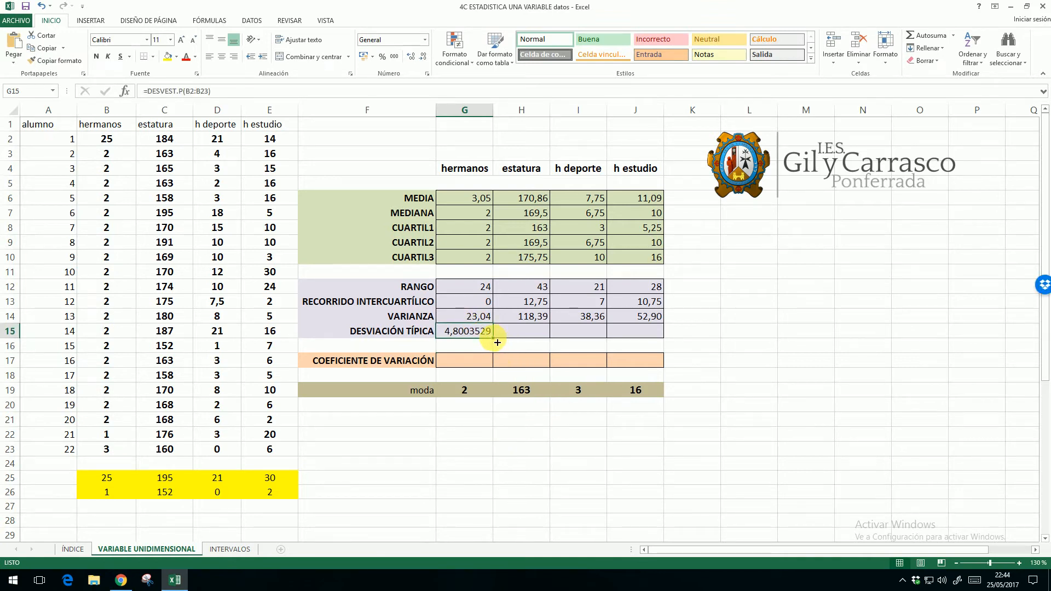
left_click_drag(497, 343, 641, 341)
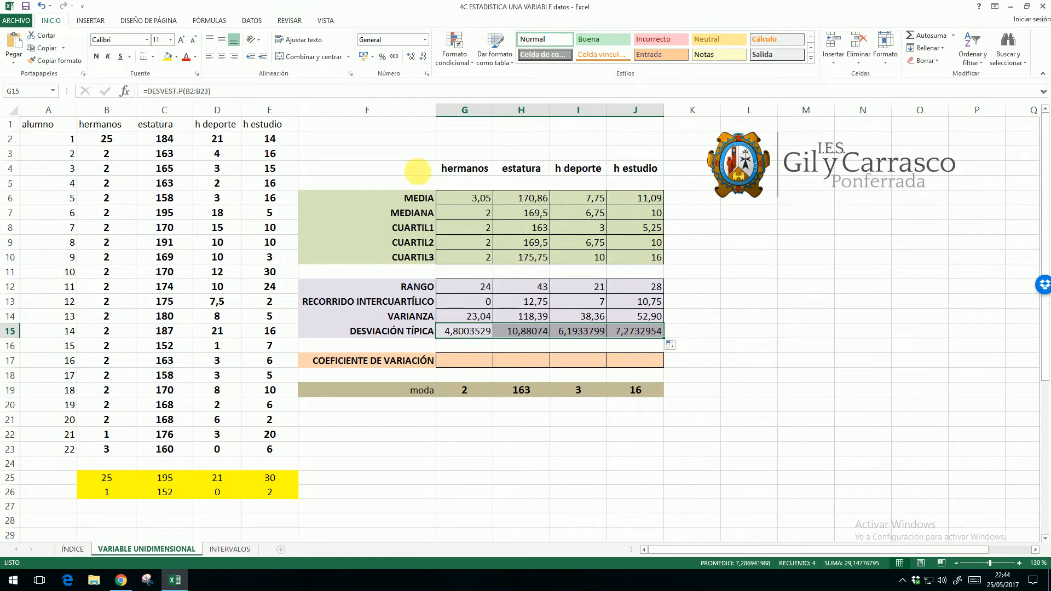
left_click(424, 58)
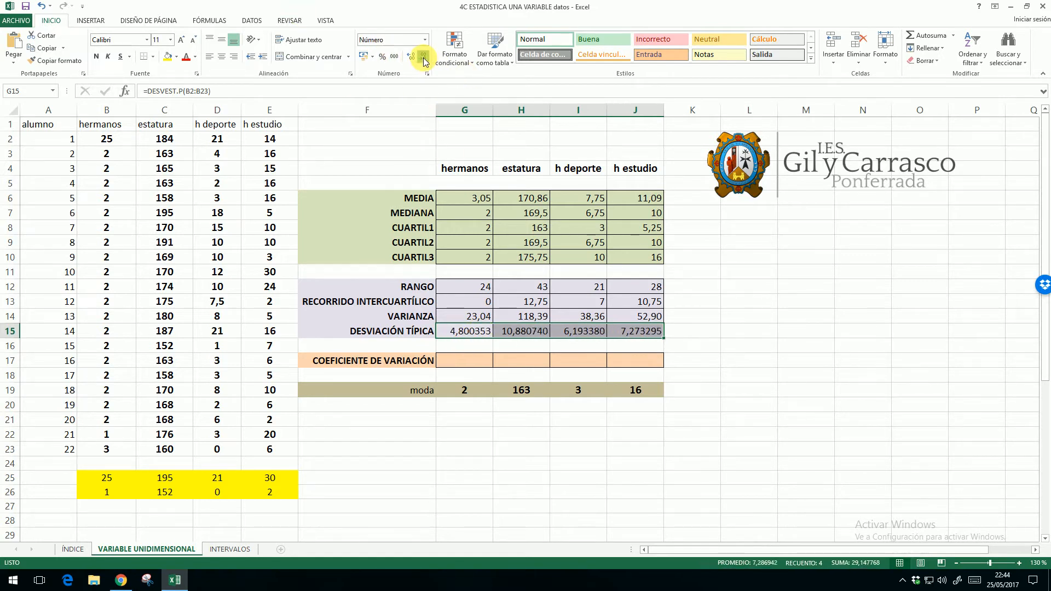
left_click(424, 58)
left_click(424, 58)
left_click(424, 58)
left_click(424, 59)
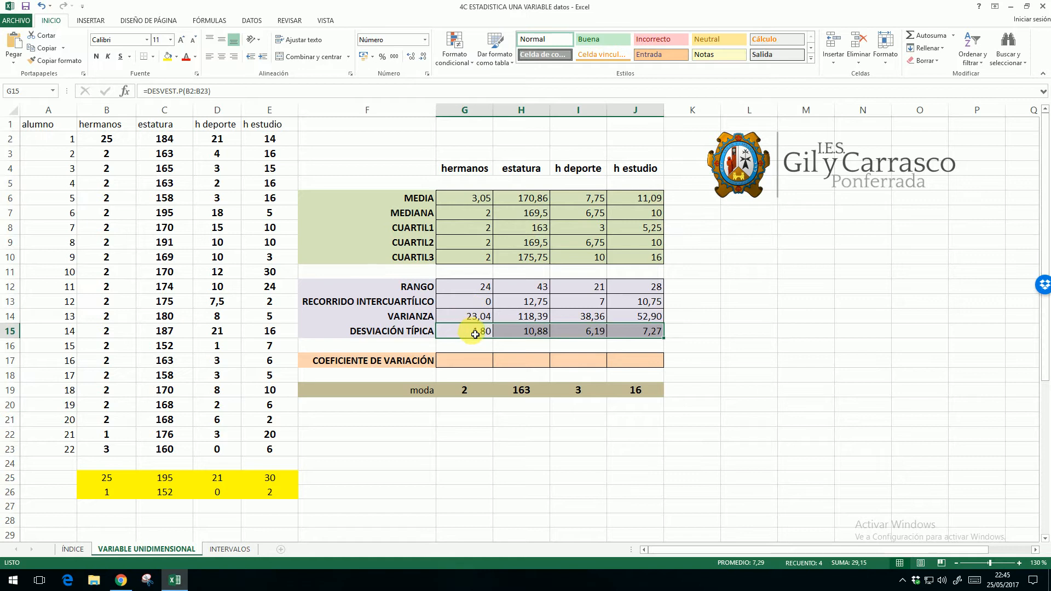
- Calculate the COEFICIENTE DE VARIACIÓN of hermanos in G17 as standard deviation divided by mean with =G15/G6
left_click(473, 366)
left_click(472, 435)
left_click(406, 363)
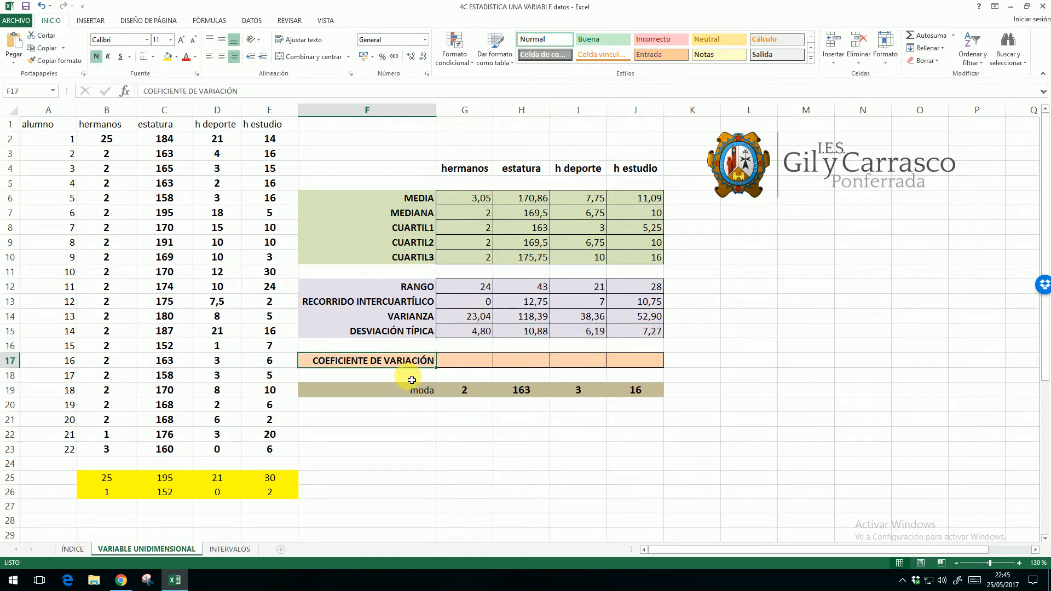
left_click(478, 365)
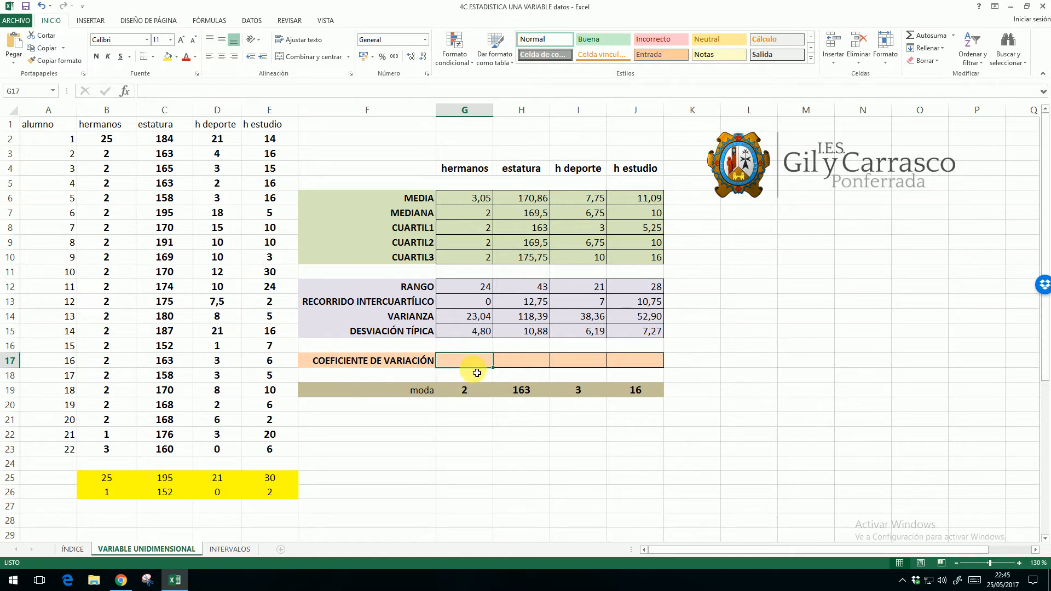
type("=")
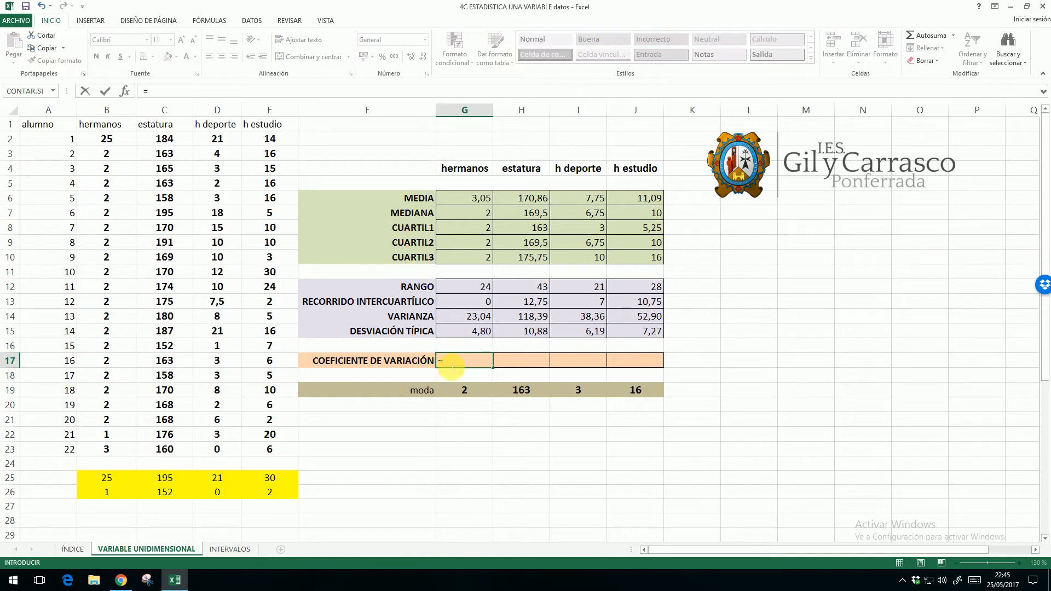
left_click(475, 332)
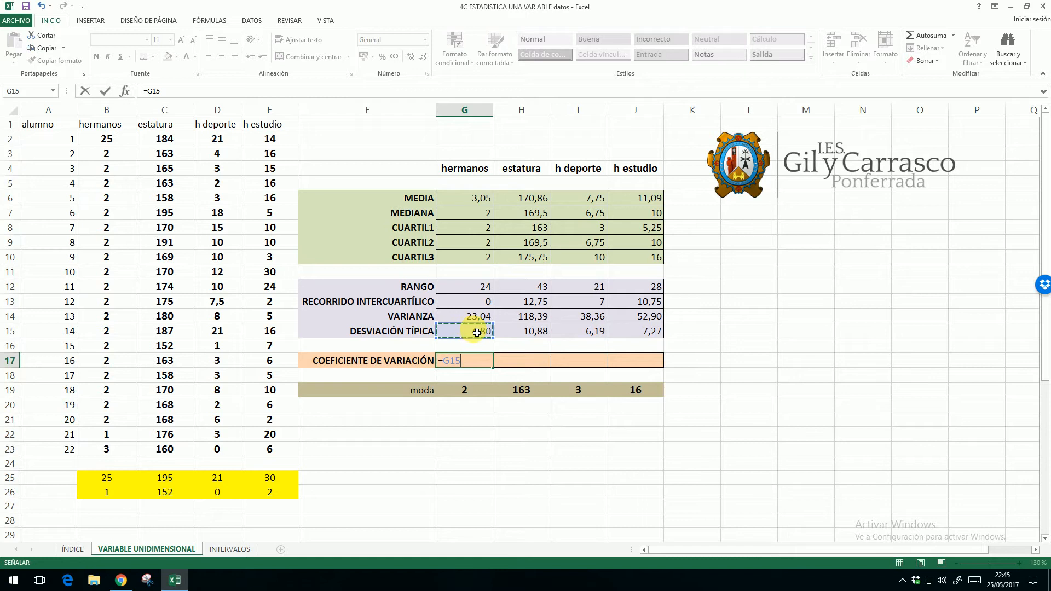
type("/")
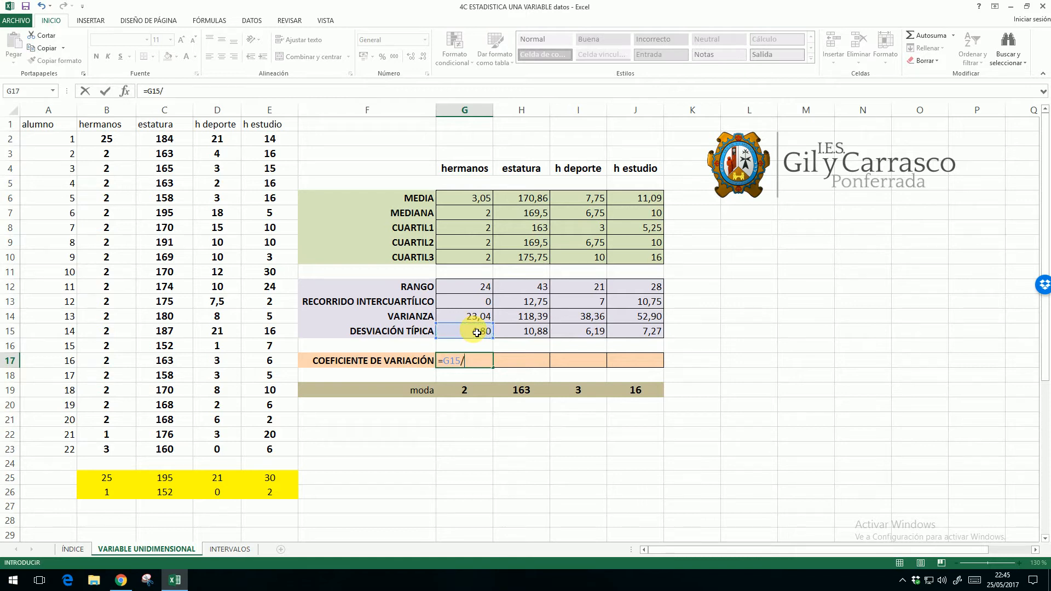
left_click(480, 200)
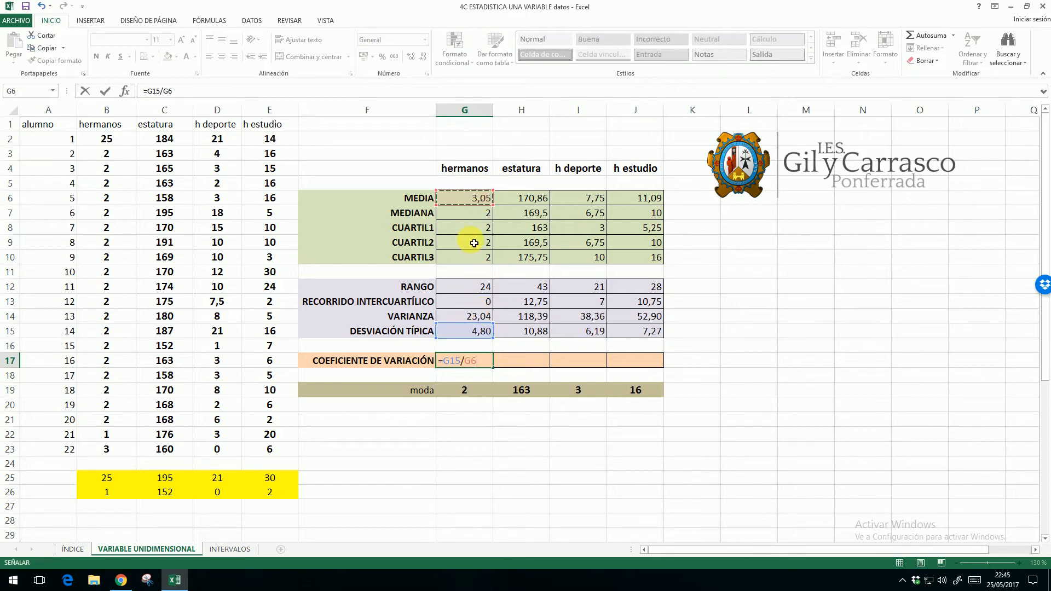
key("Return")
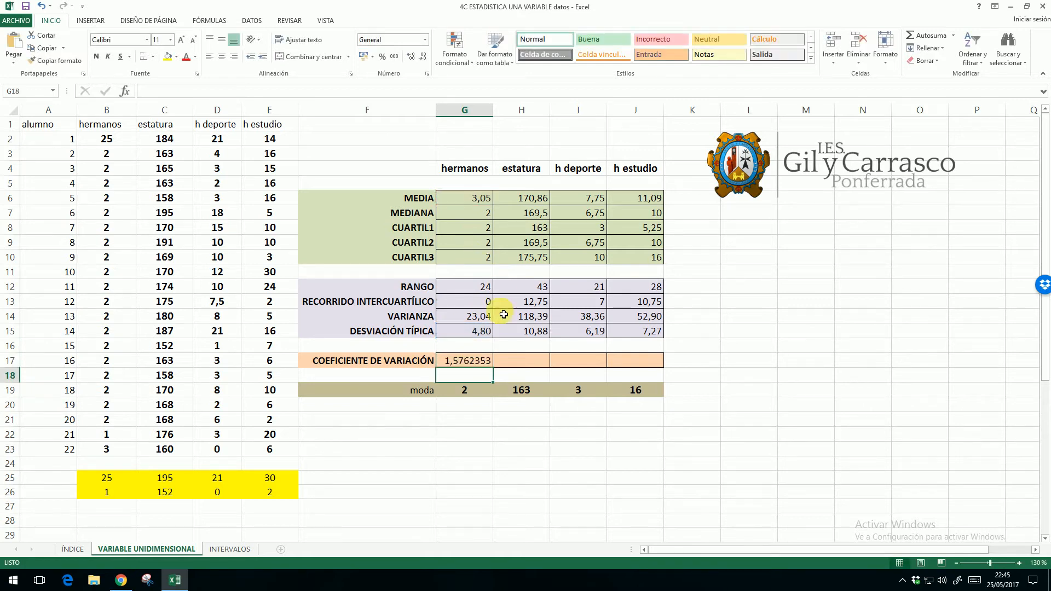
- Copy the coefficient of variation formula from G17 across to J17 and format the row as percentages with two decimals
left_click(472, 361)
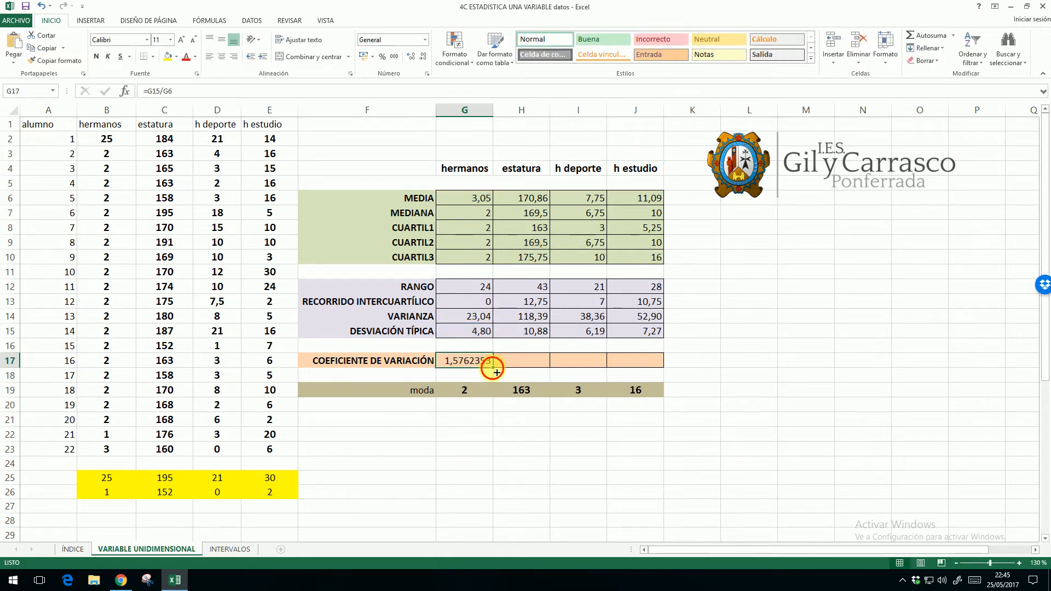
left_click_drag(496, 373, 638, 366)
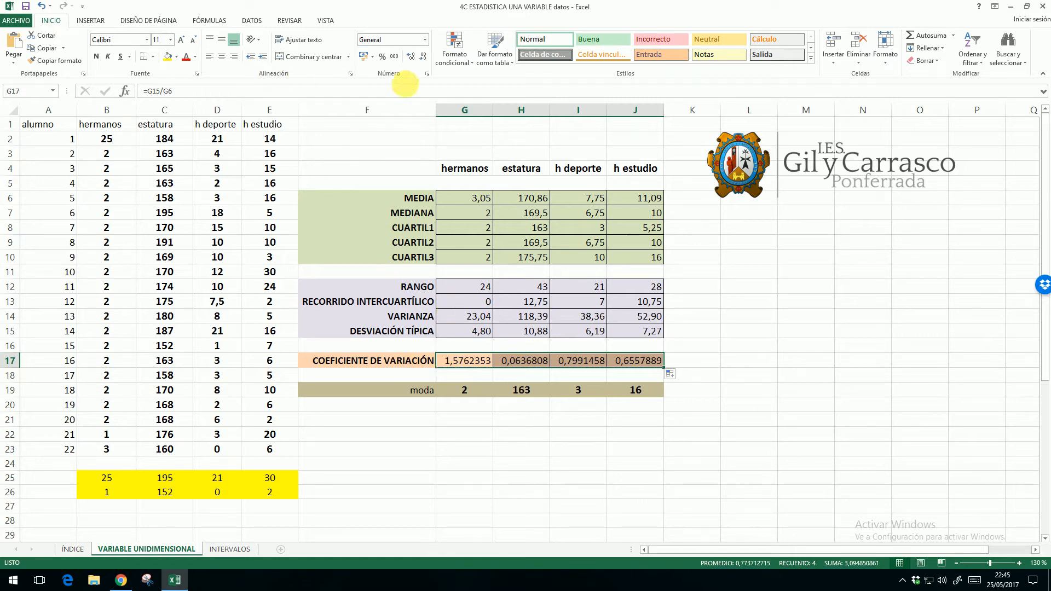
left_click(382, 57)
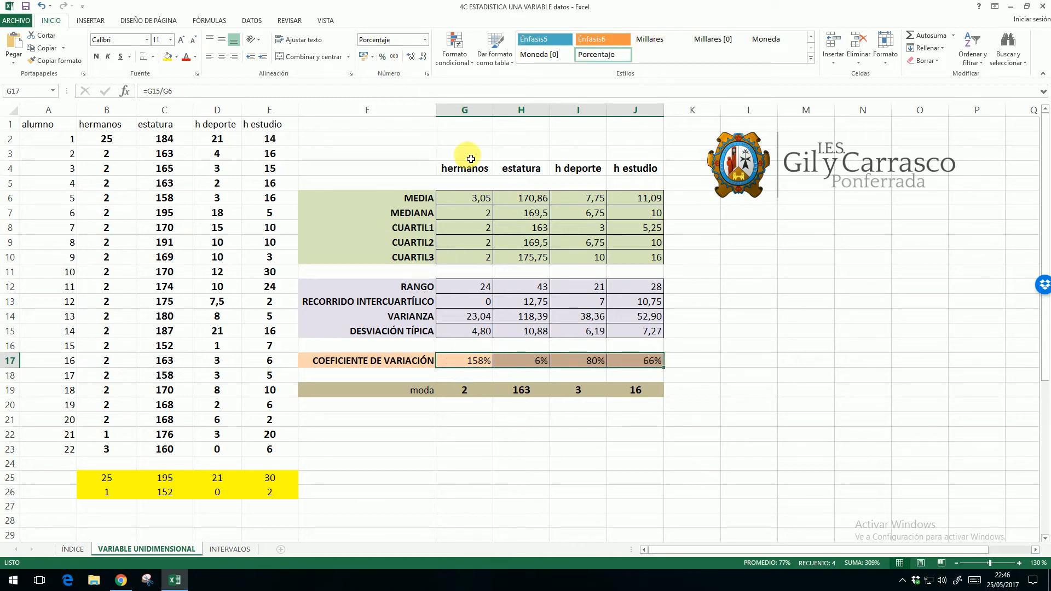
left_click(412, 56)
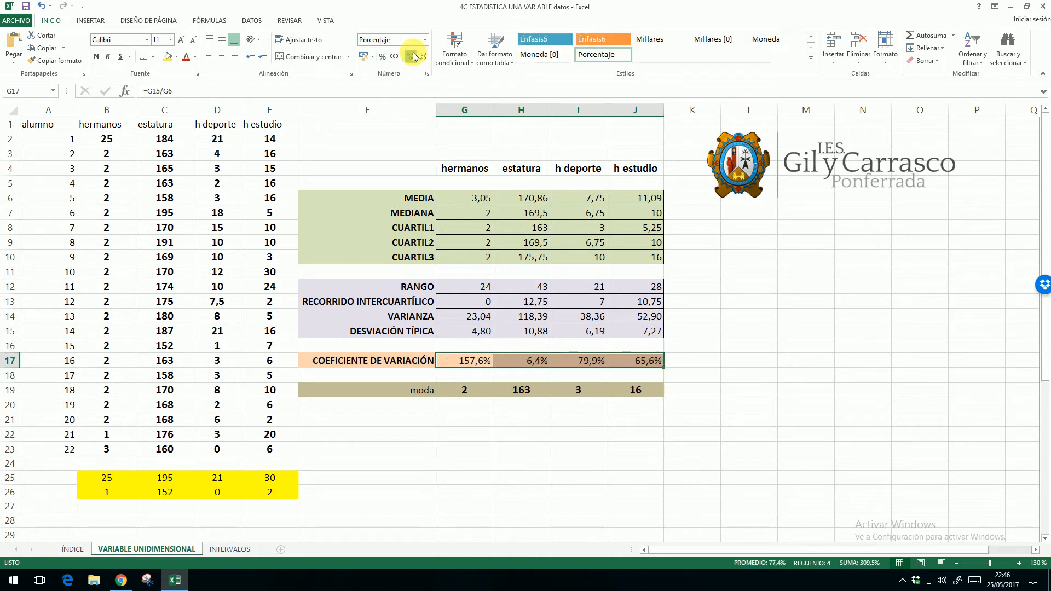
left_click(413, 55)
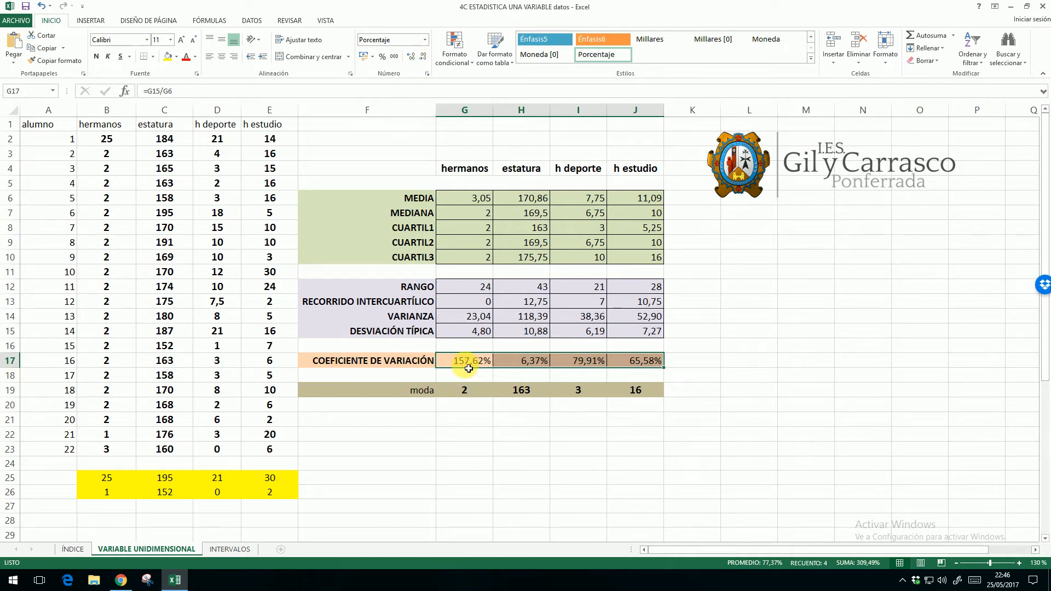
left_click(517, 436)
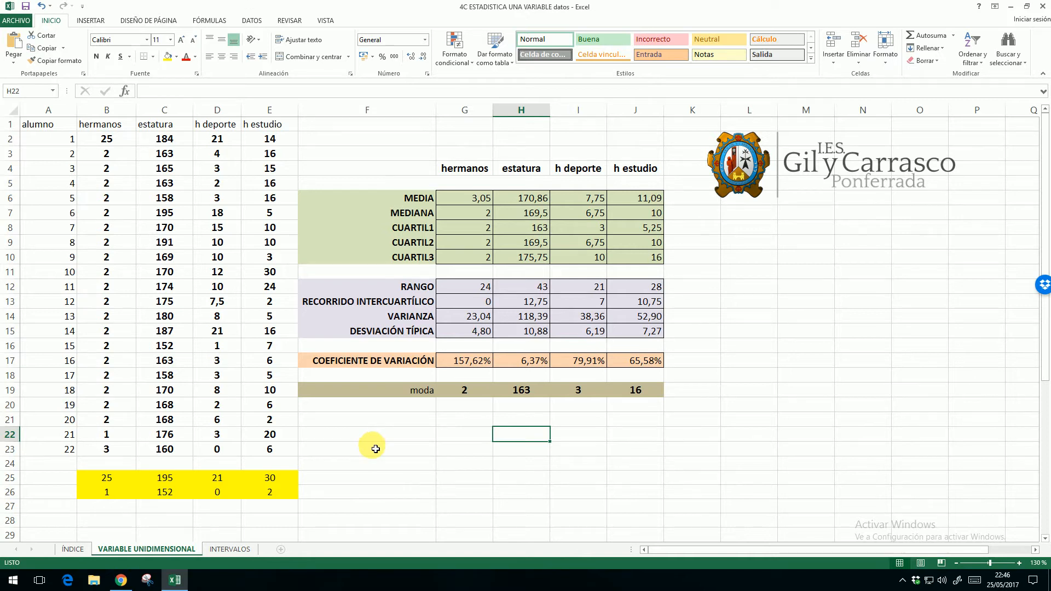
- Copy the estatura column with its header from C1:C23 and paste it below the statistics table starting at G29
scroll(372, 447, "down", 2)
scroll(372, 446, "up", 2)
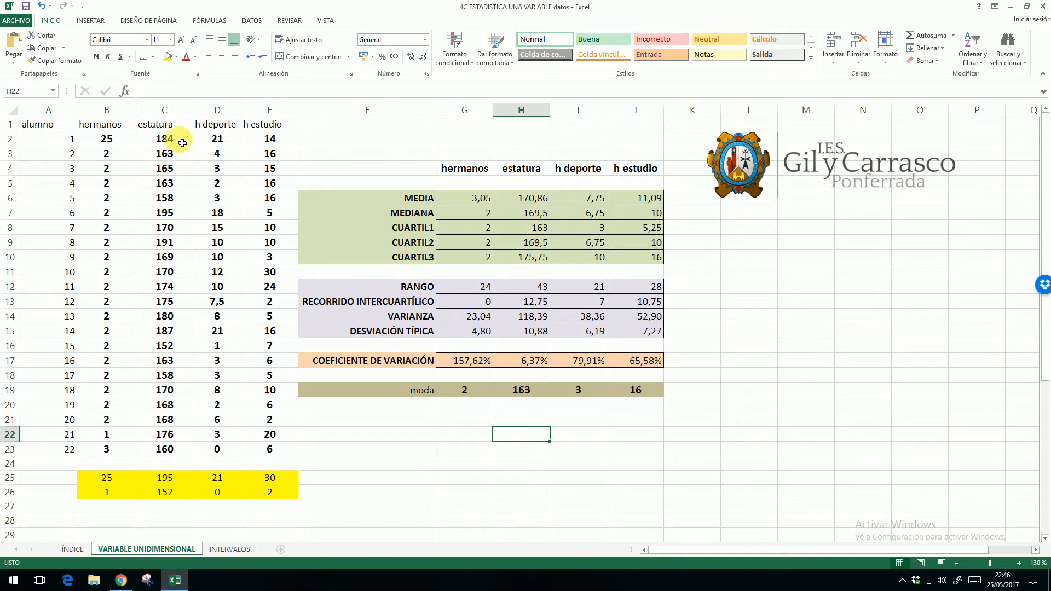
left_click_drag(183, 142, 171, 451)
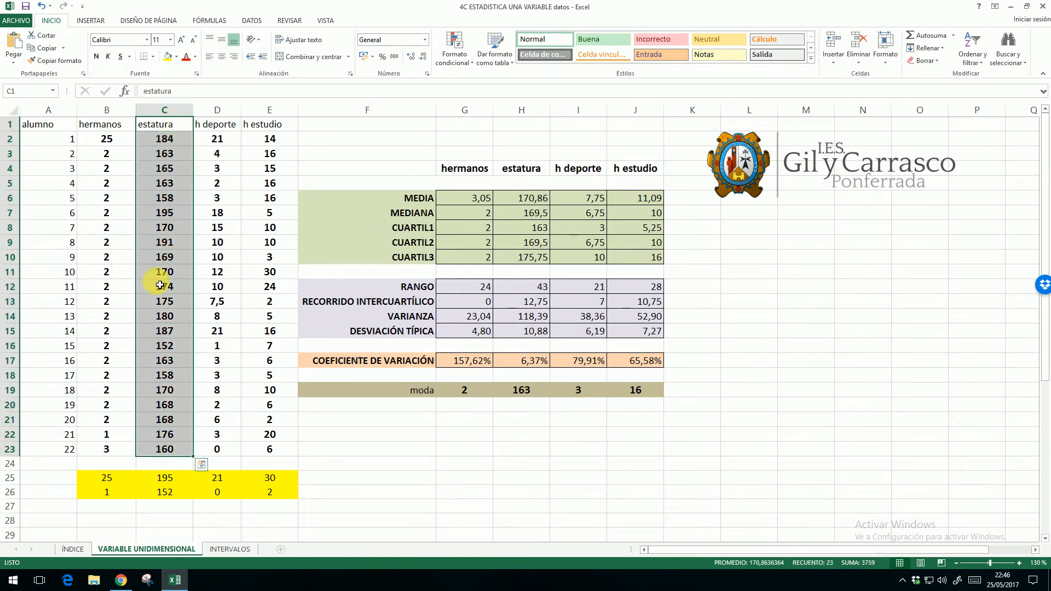
right_click(168, 128)
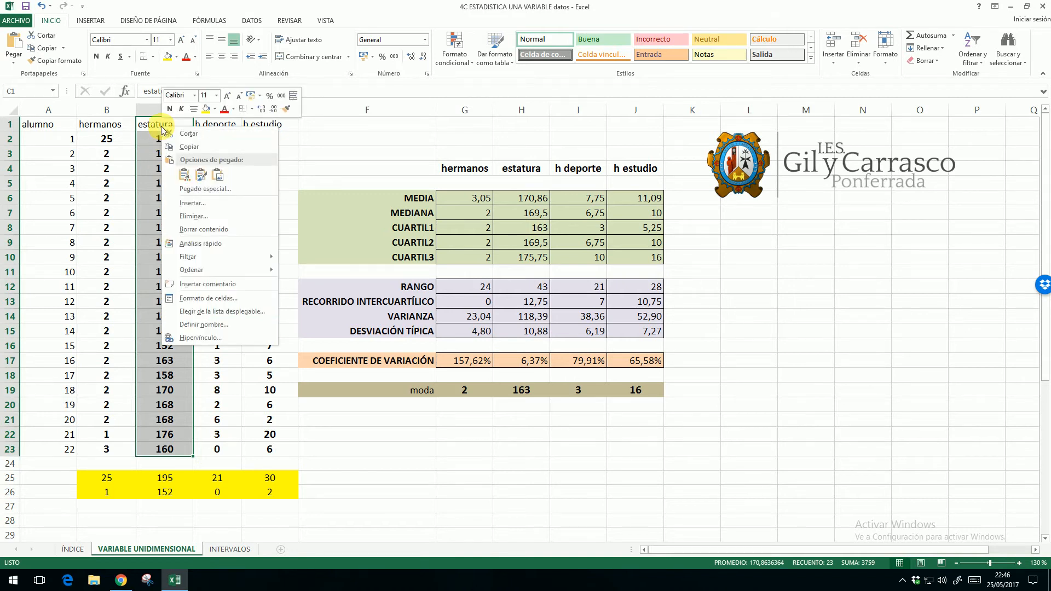
left_click(185, 145)
scroll(186, 181, "down", 8)
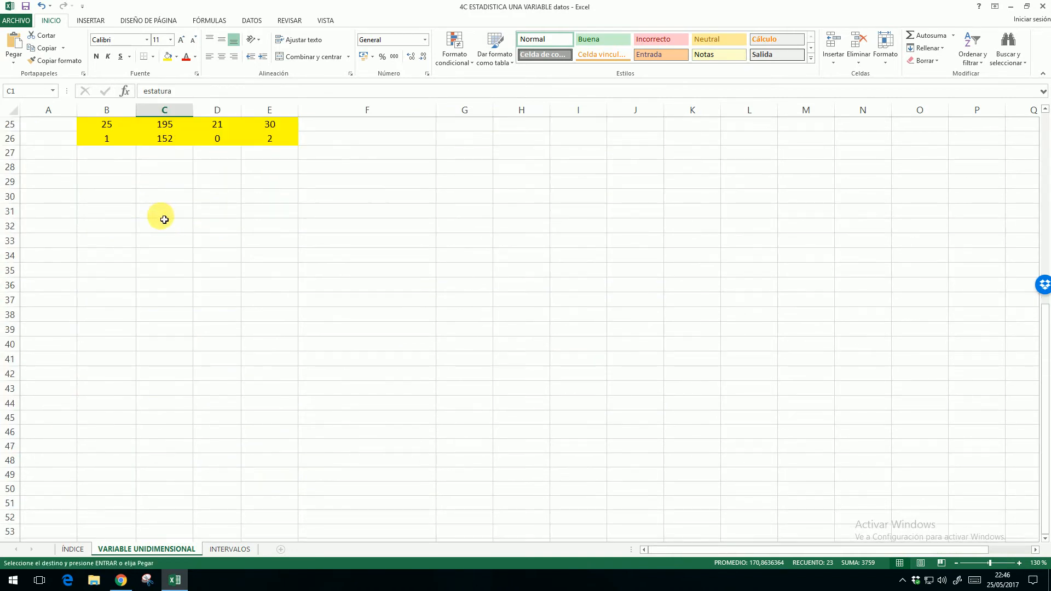
left_click(476, 183)
right_click(476, 183)
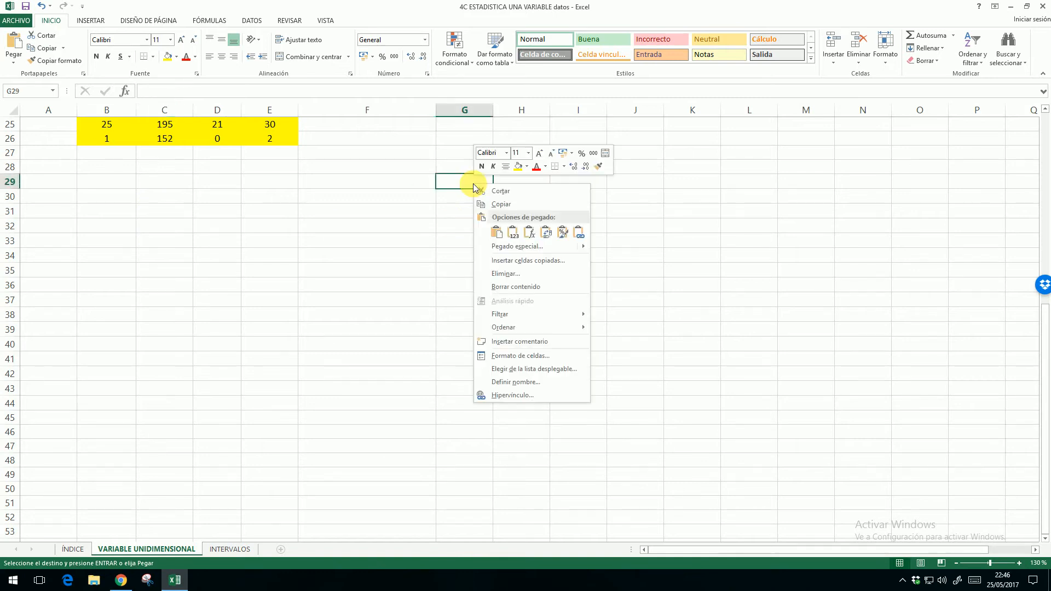
left_click(458, 184)
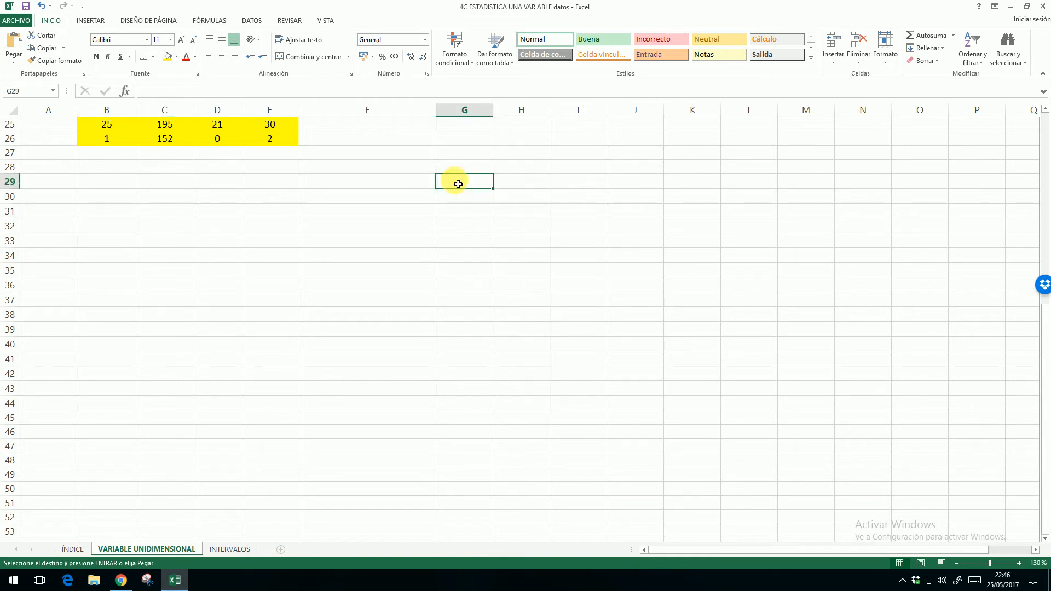
key("ctrl+v")
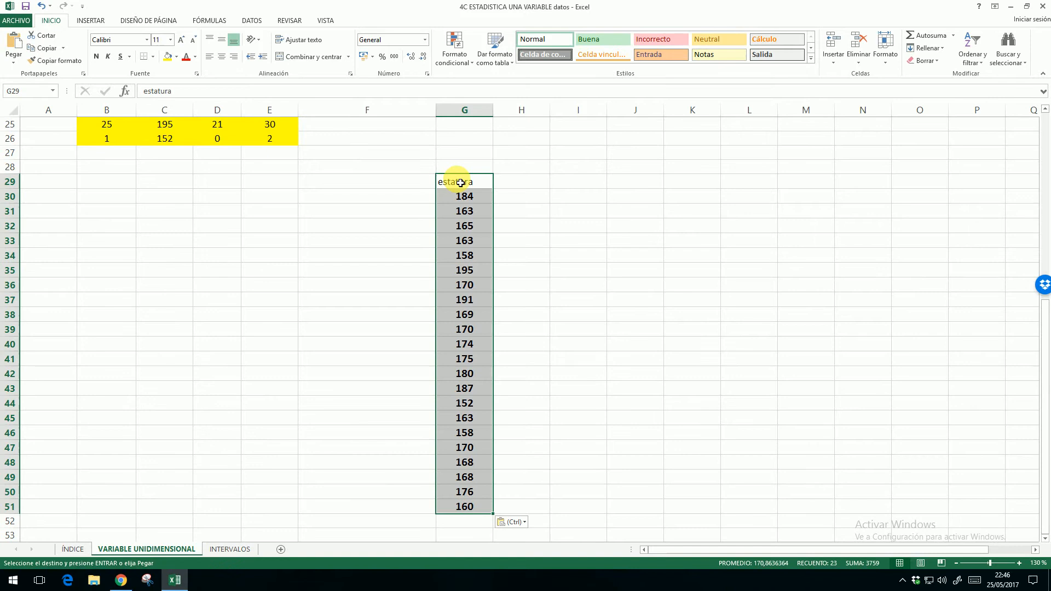
left_click(548, 246)
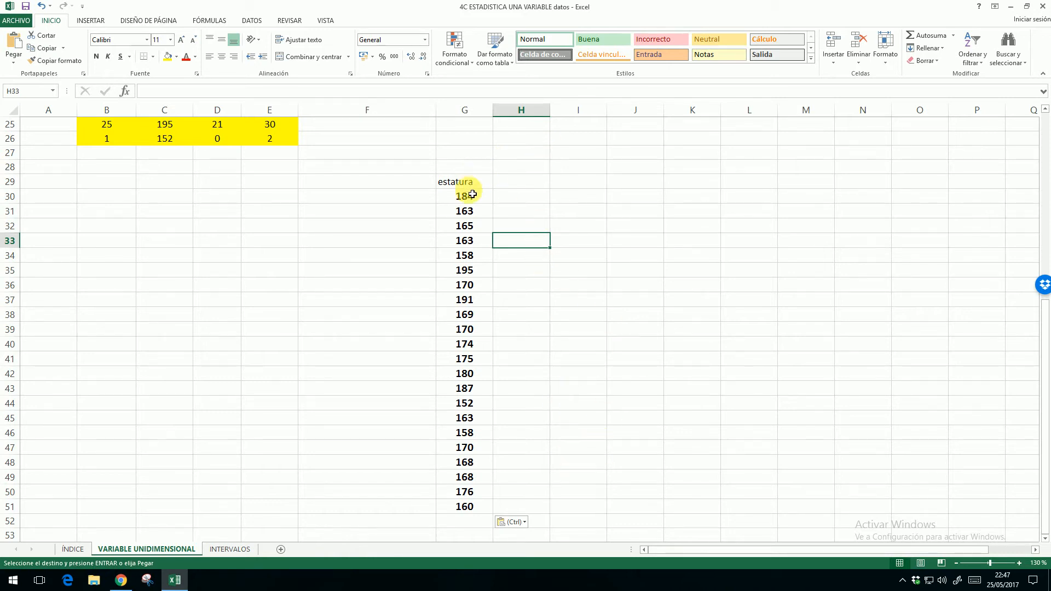
- Sort the copied estatura values in G30:G51 from smallest to largest
left_click_drag(474, 202, 494, 509)
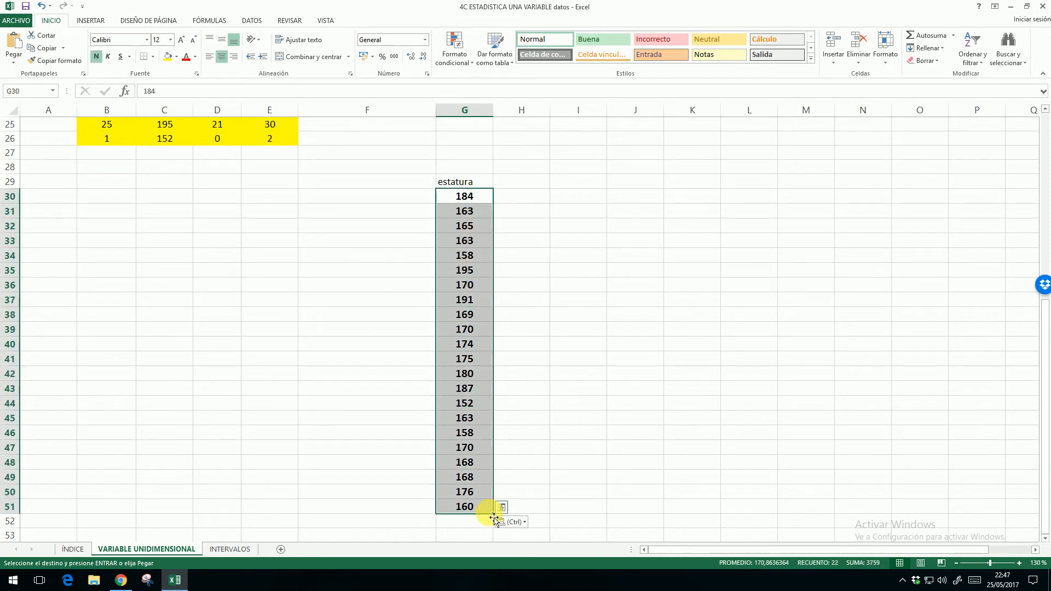
left_click(972, 55)
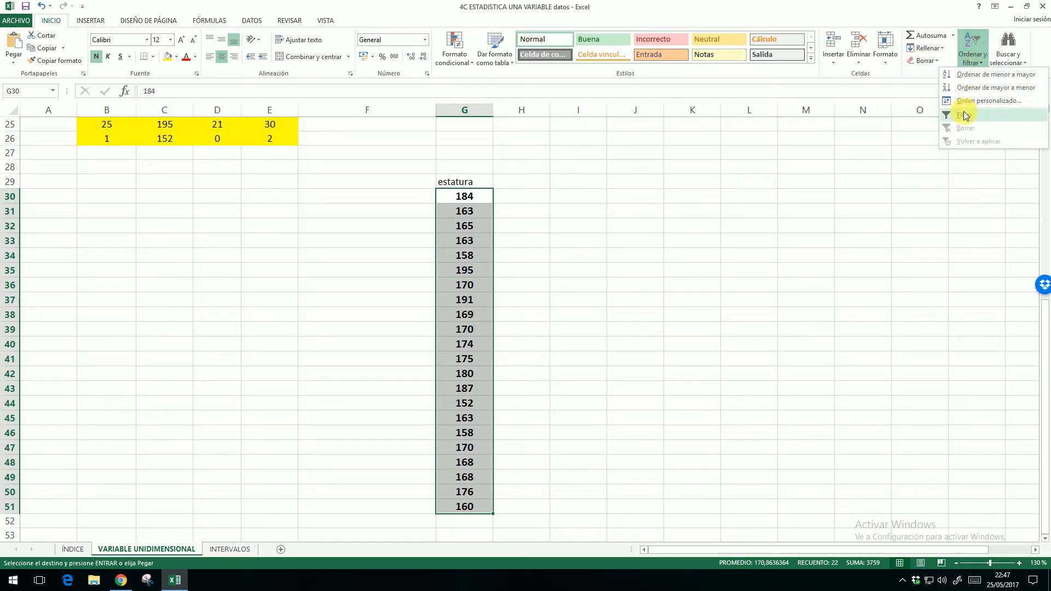
left_click(976, 78)
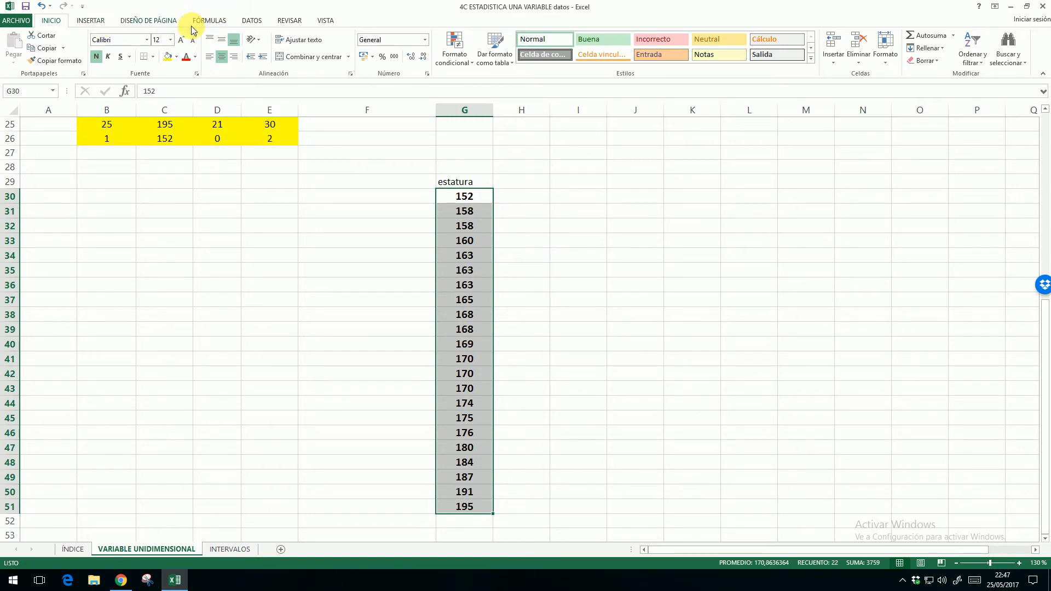
- Remove the duplicate values from the sorted estatura list in column G
left_click(249, 22)
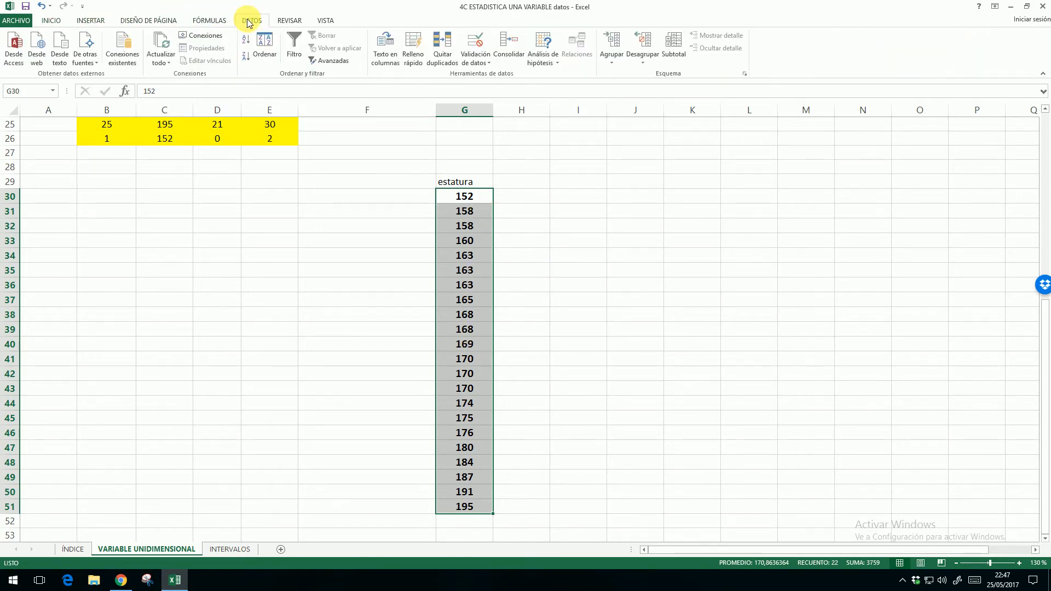
left_click(437, 48)
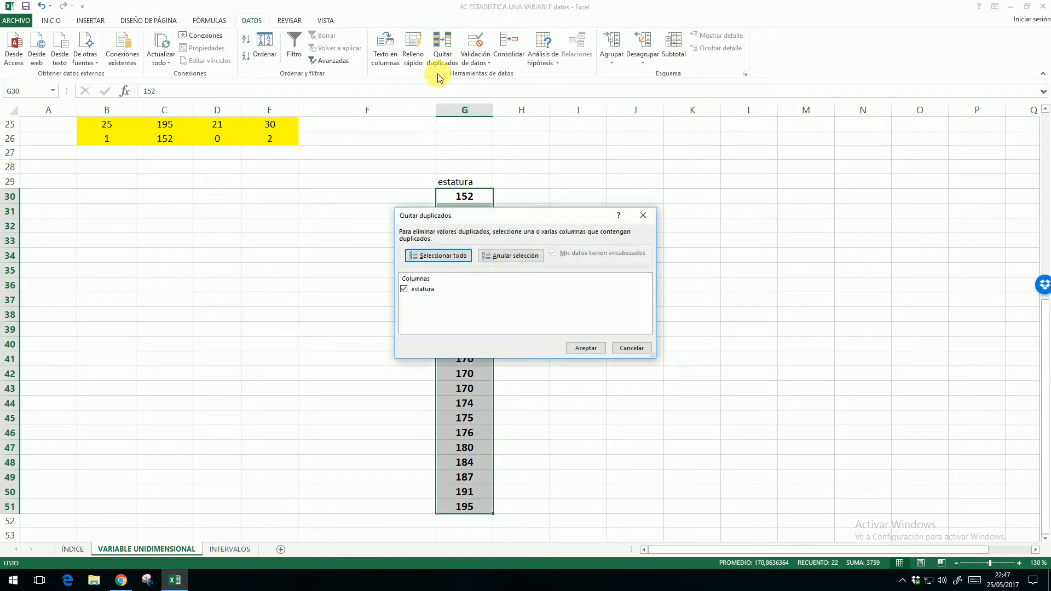
left_click(594, 349)
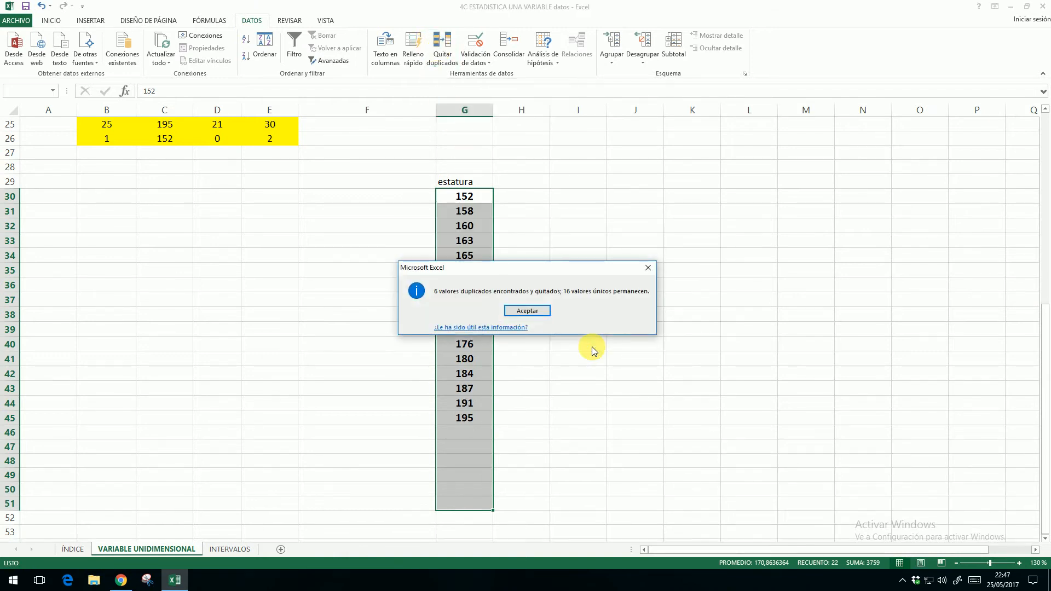
left_click(533, 312)
left_click(542, 422)
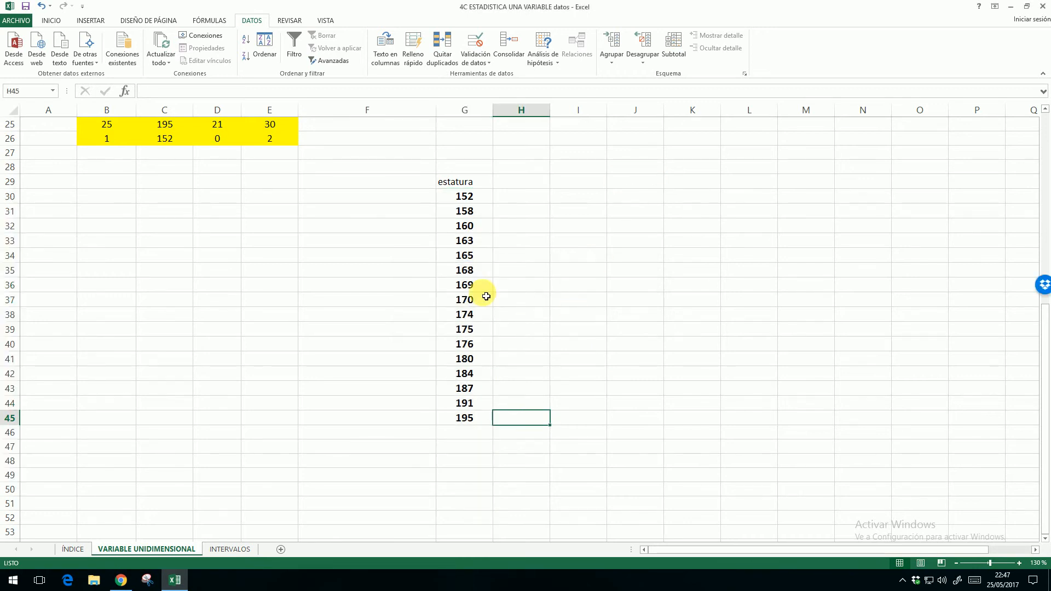
- Replace the estatura header in G29 with xi and enter the header fi in H29
left_click(470, 187)
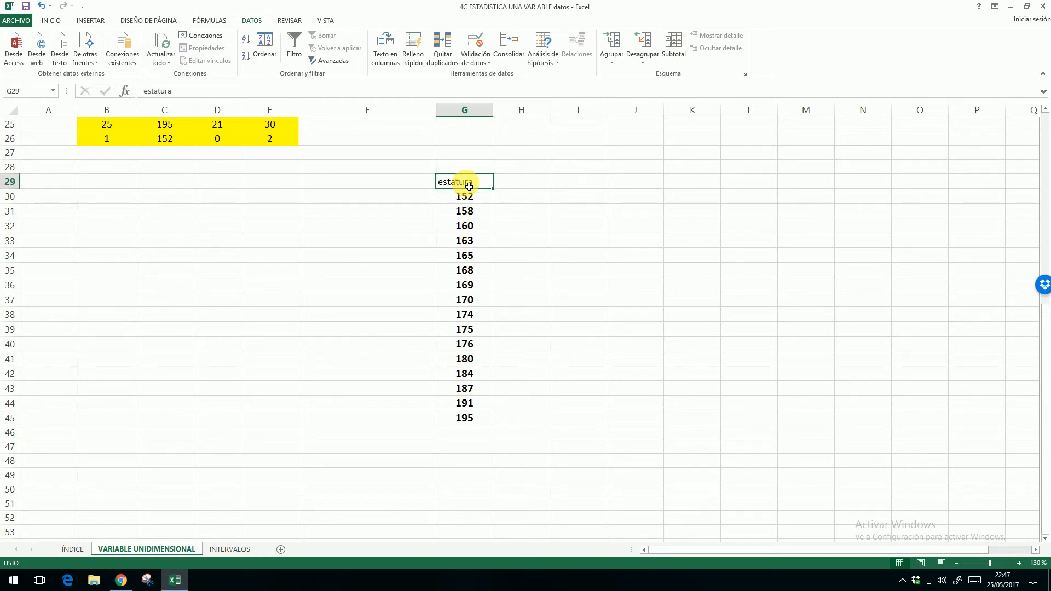
type("Xxi")
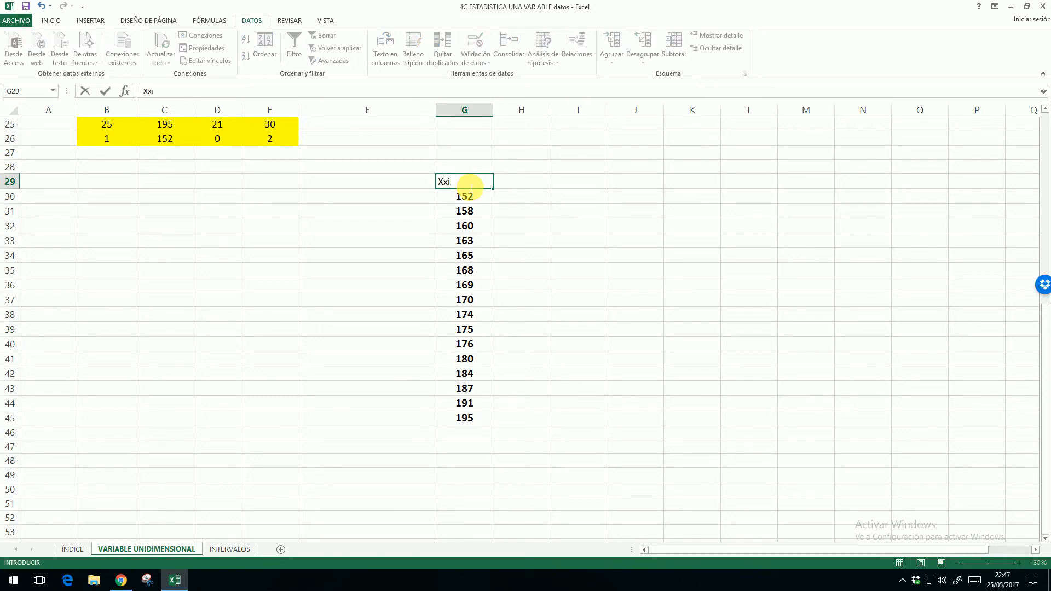
key("Left")
key("Left")
key("Right")
key("Right")
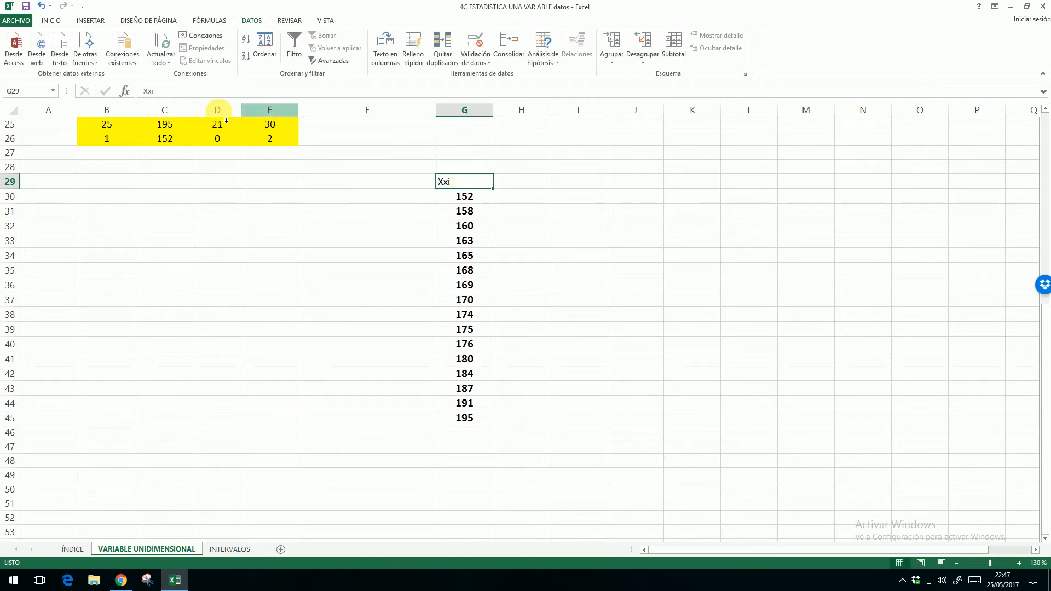
left_click(148, 90)
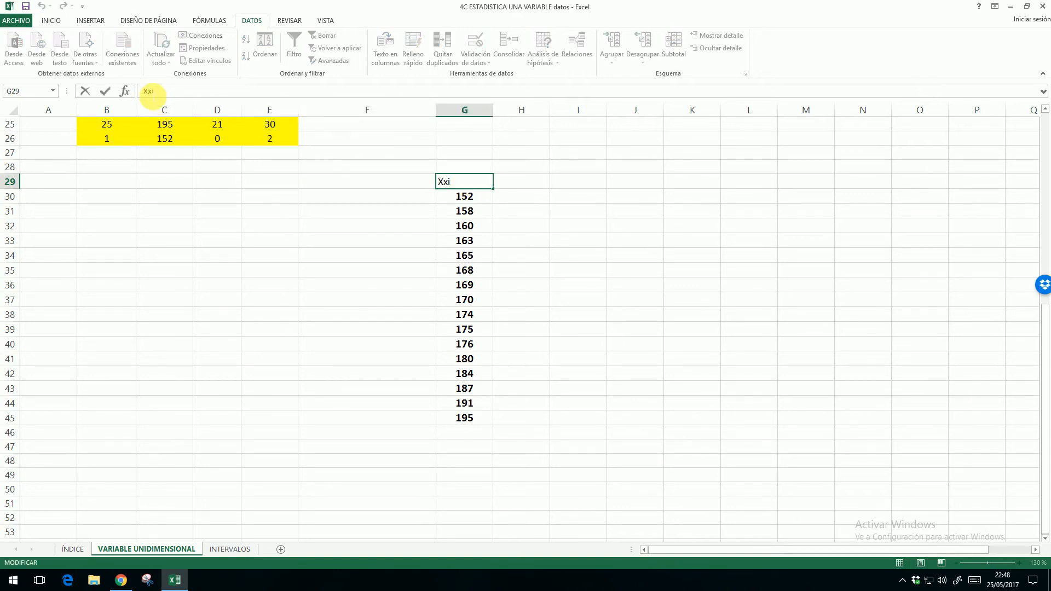
key("Return")
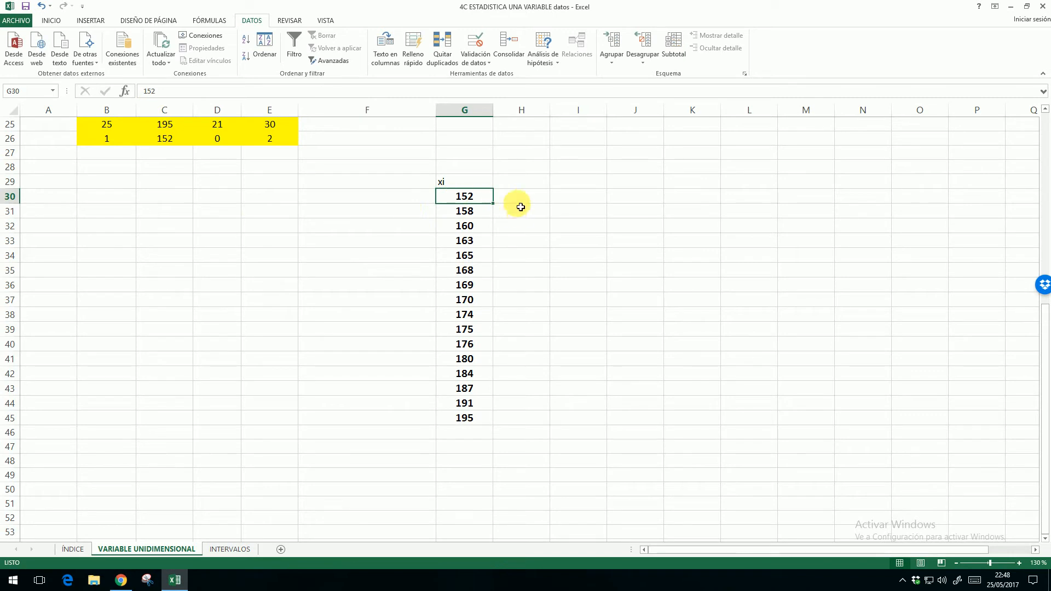
left_click(527, 188)
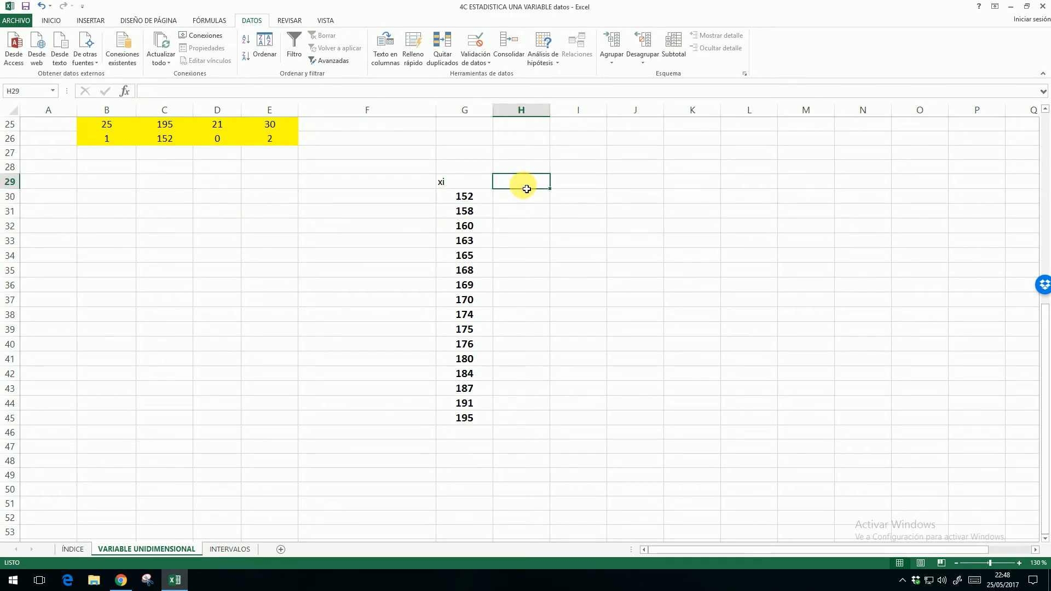
type("fi")
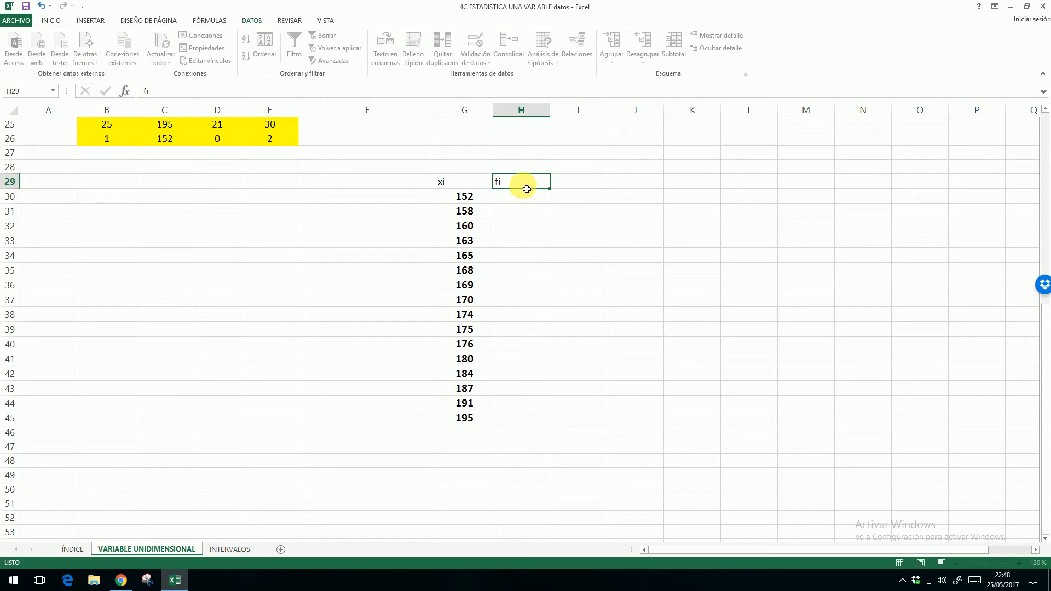
key("Return")
- Calculate the absolute frequency of the first height in H30 by counting its occurrences with =CONTAR.SI(C2:C23;G30)
left_click(468, 200)
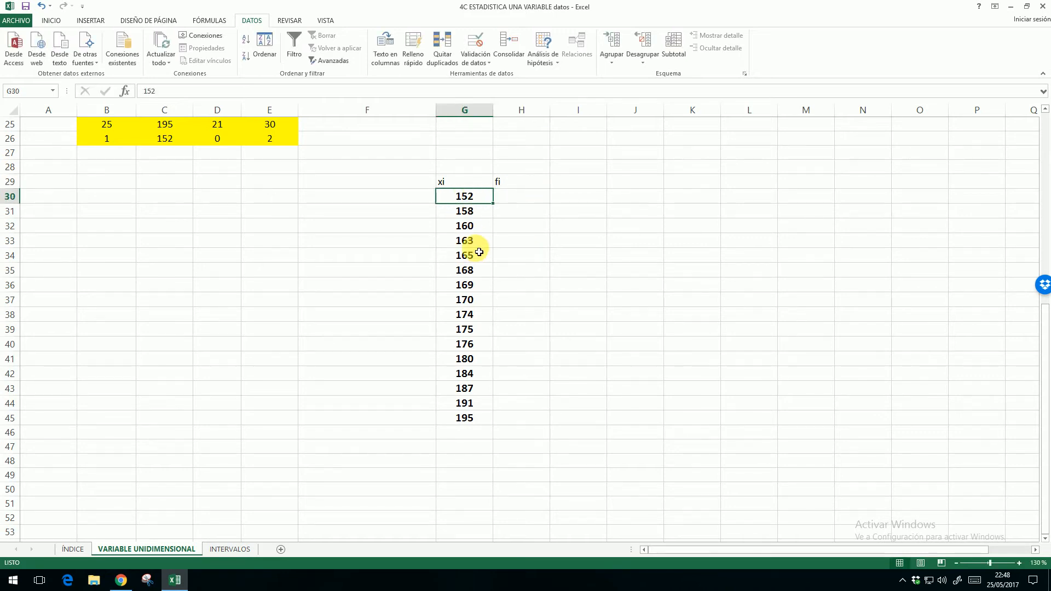
left_click(518, 205)
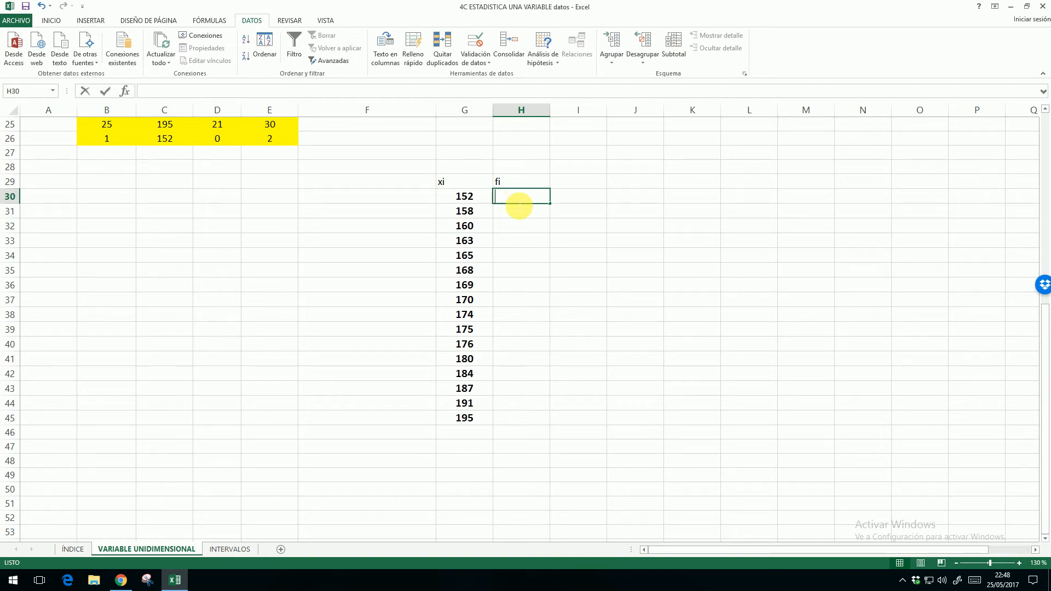
type("=conta")
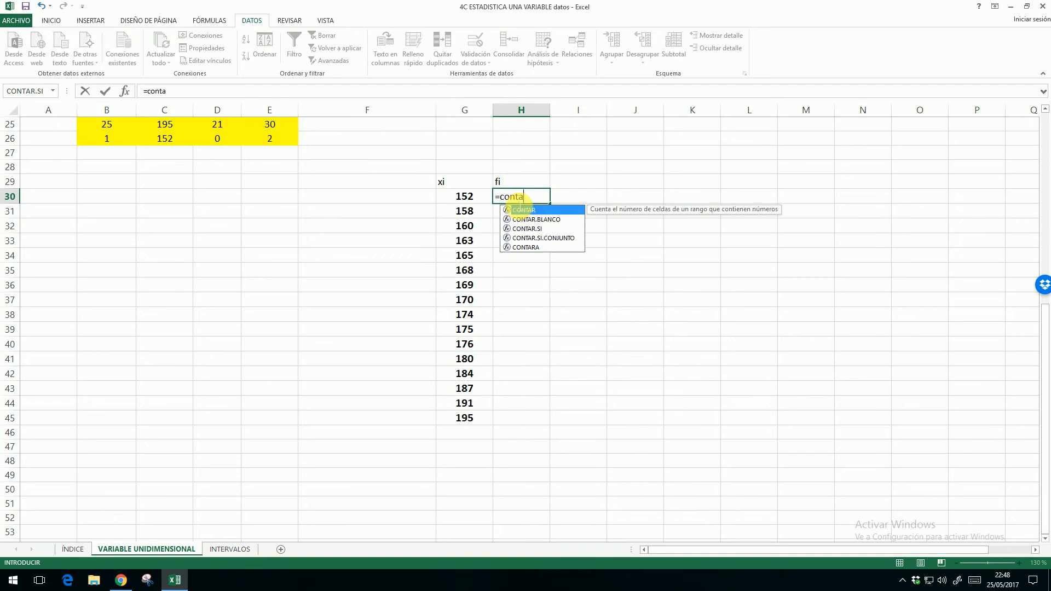
type("r.si")
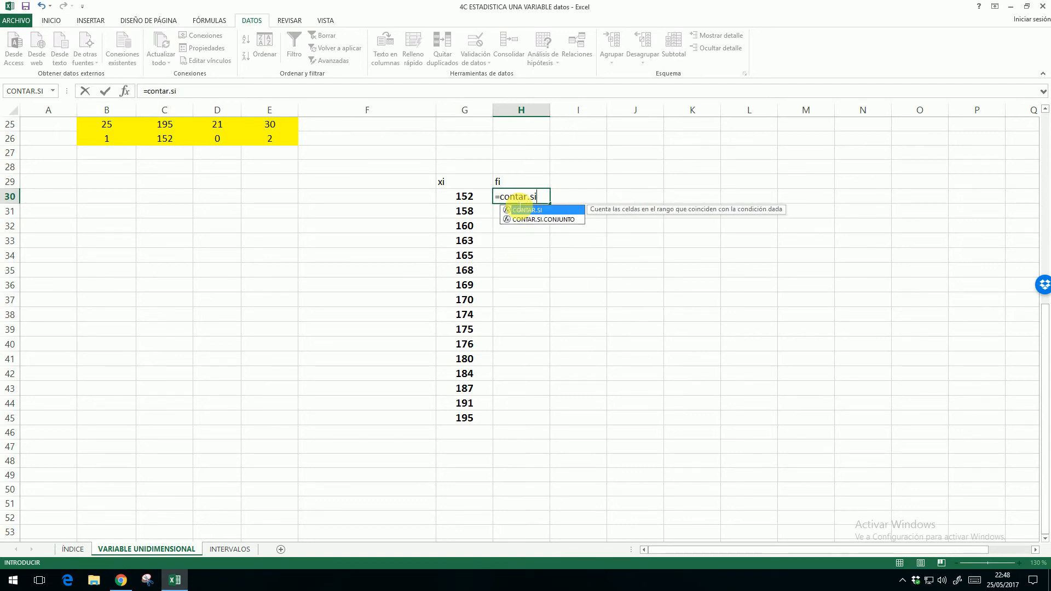
type("(")
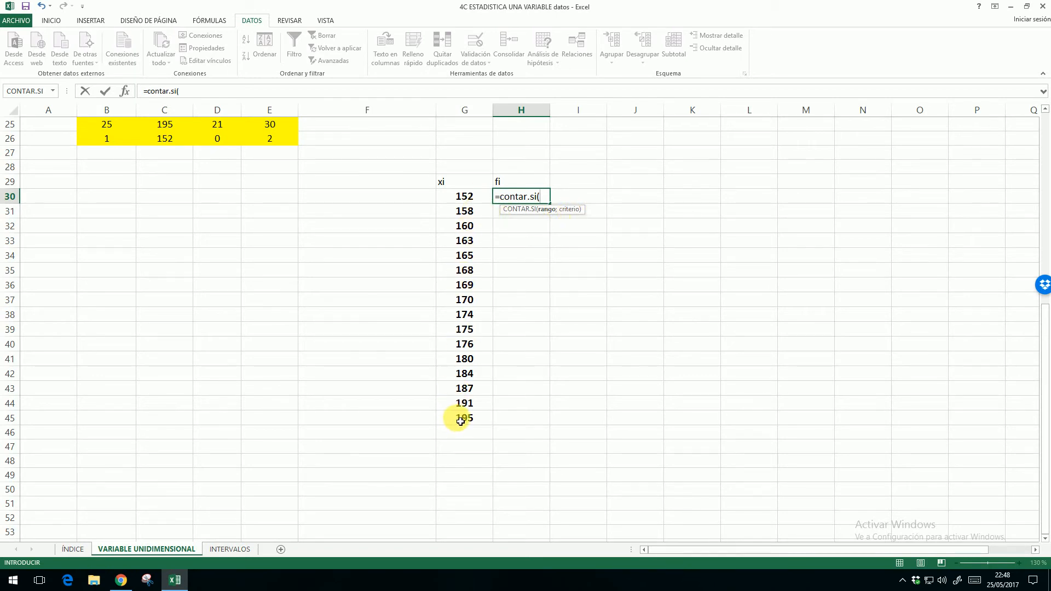
scroll(418, 377, "up", 8)
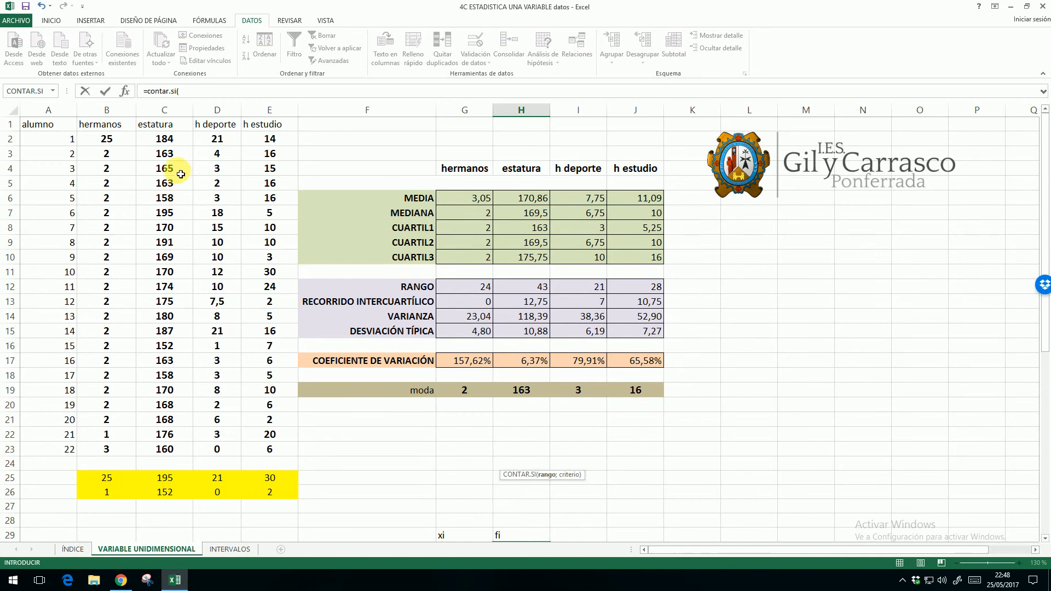
left_click_drag(176, 141, 183, 450)
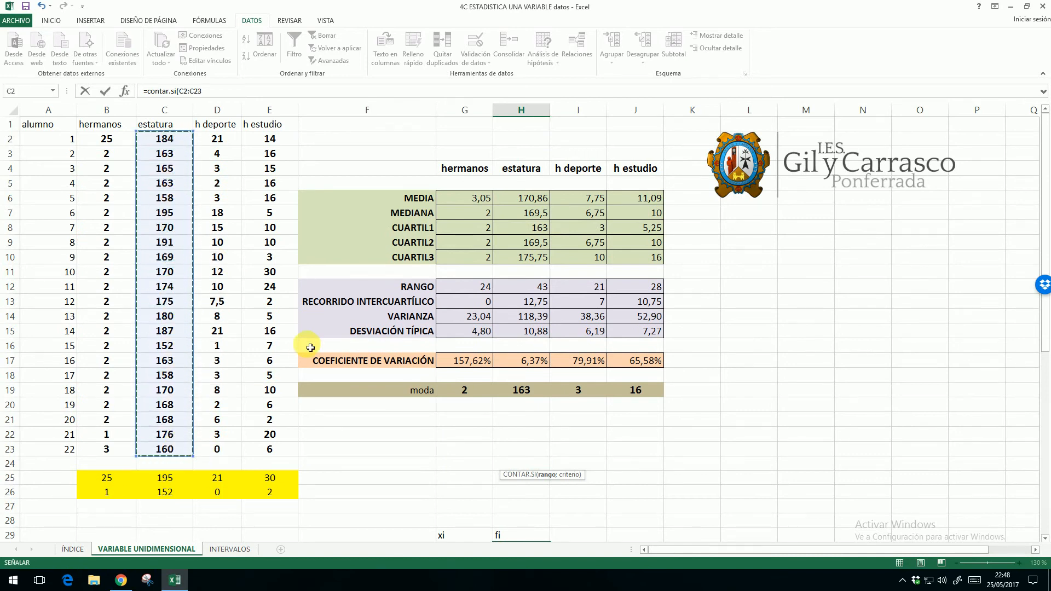
scroll(309, 346, "down", 5)
scroll(311, 348, "down", 2)
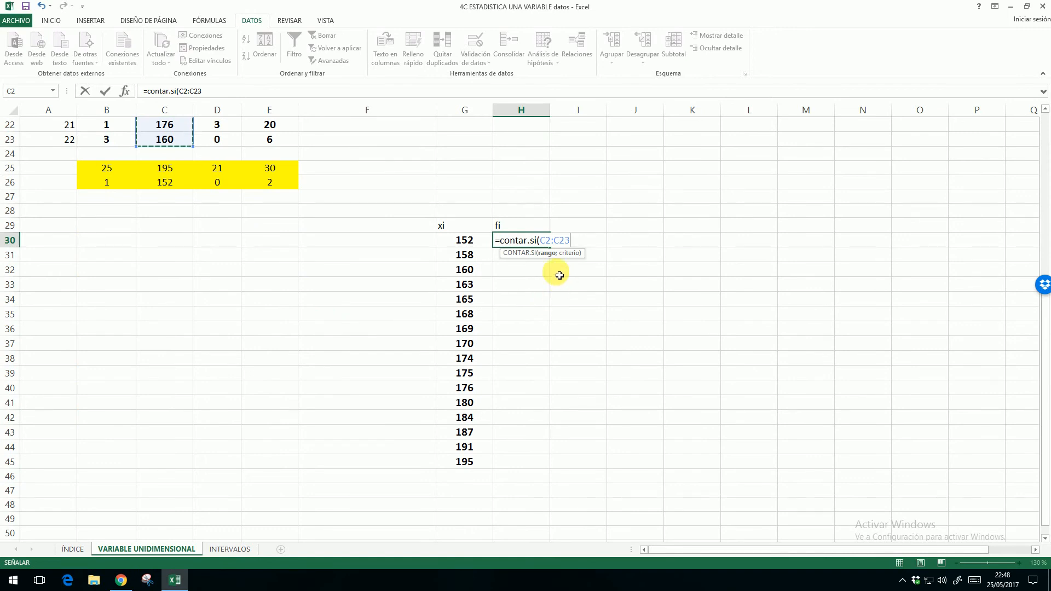
type(";")
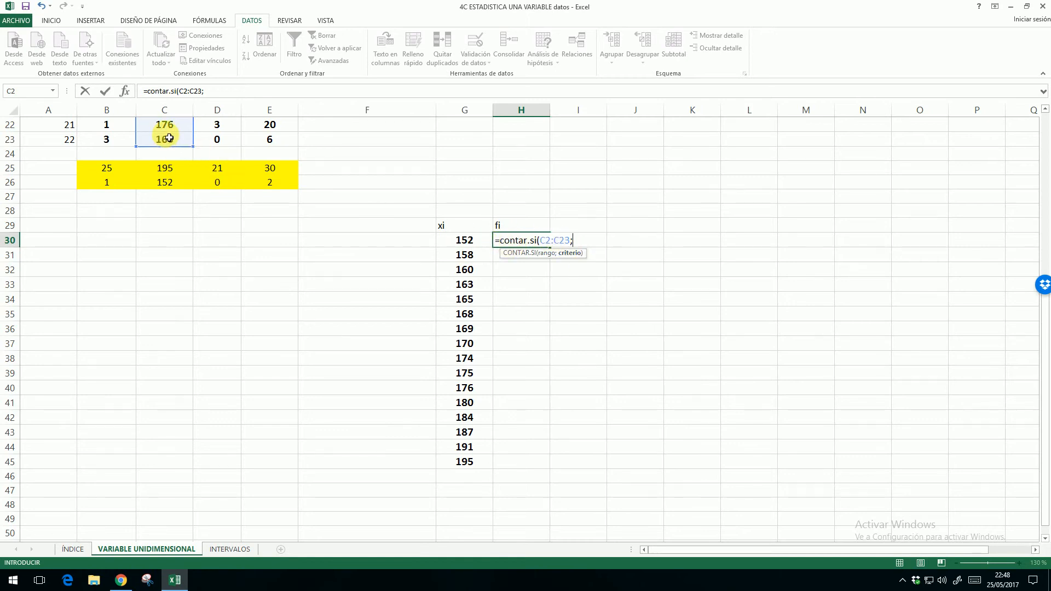
left_click(465, 241)
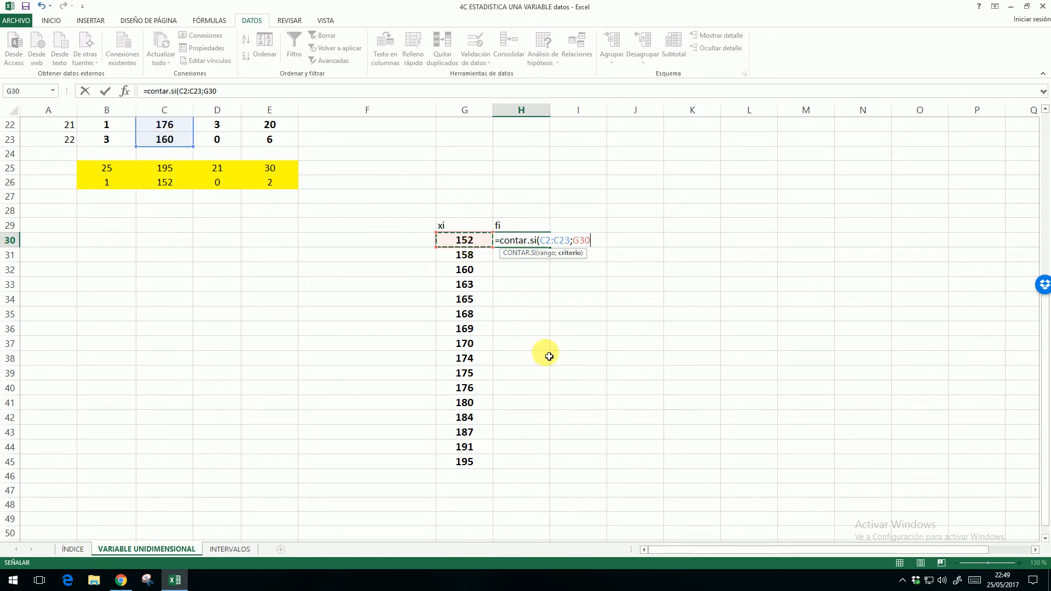
type(")")
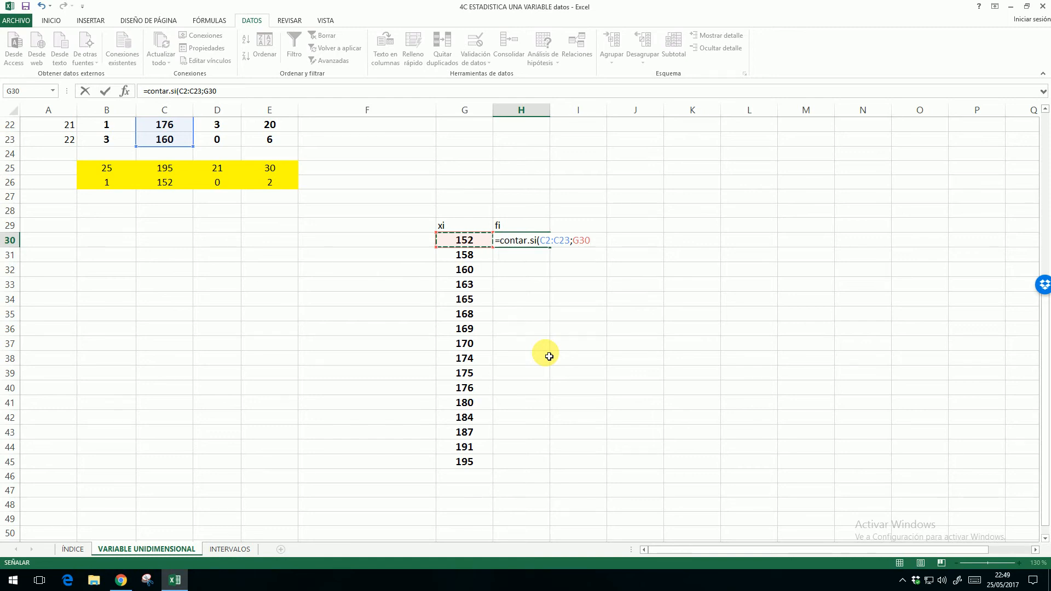
key("Return")
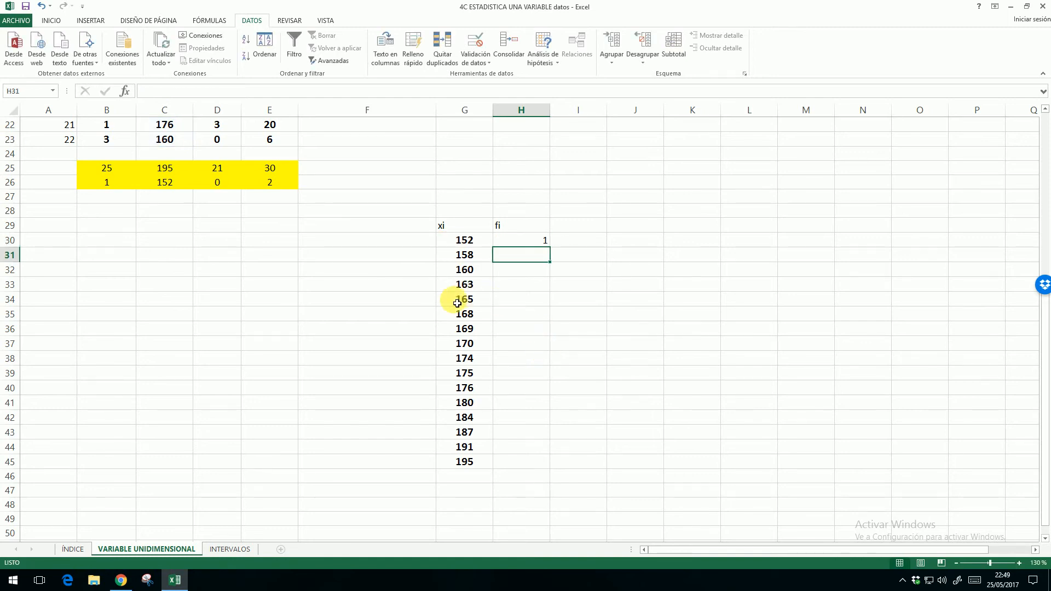
left_click(526, 240)
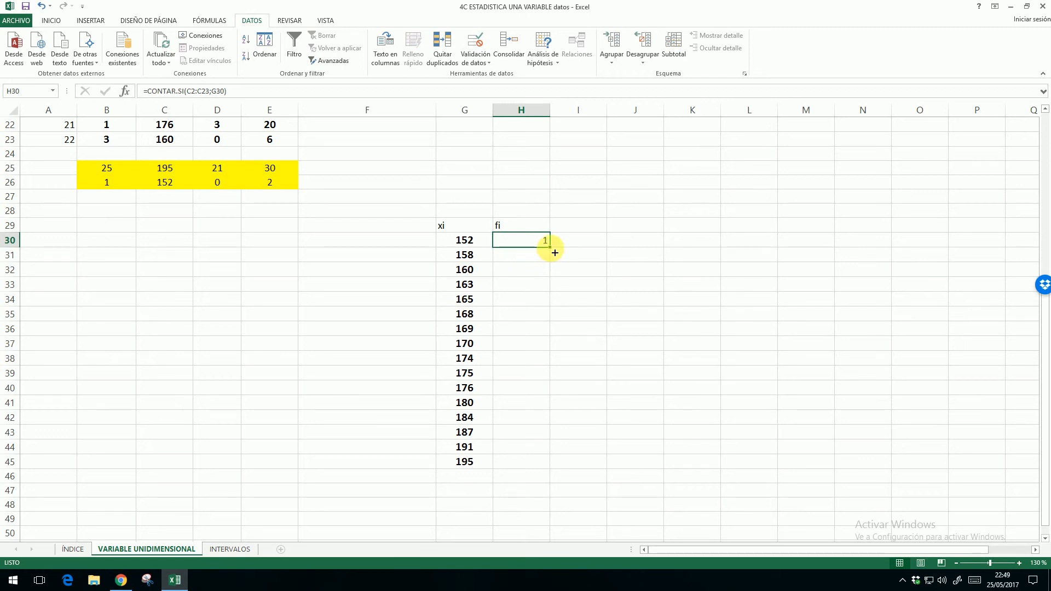
- Fill the CONTAR.SI frequency formula from H30 down to H45
left_click_drag(555, 250, 549, 467)
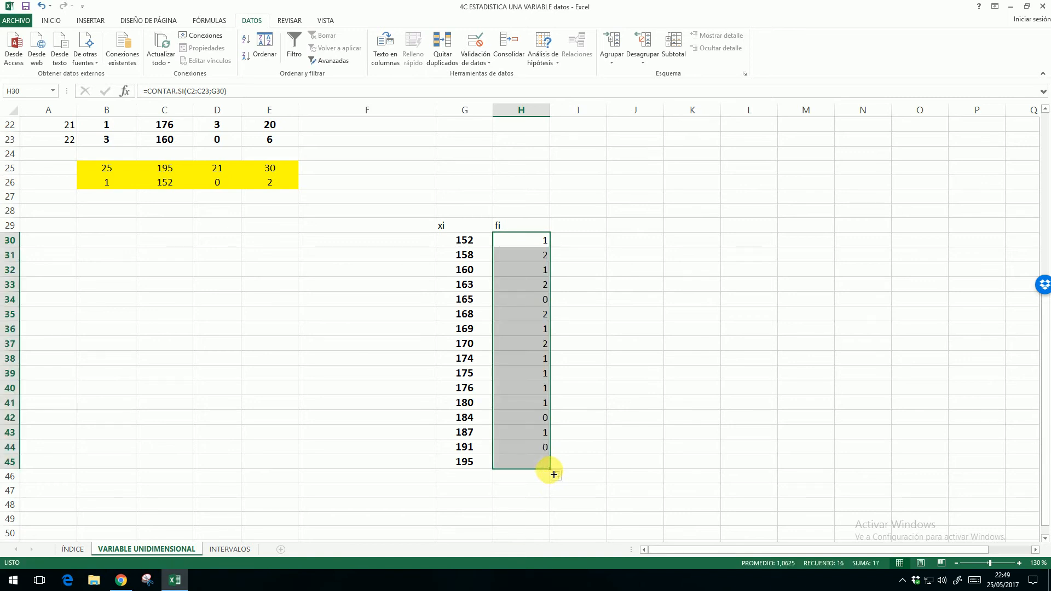
left_click(621, 445)
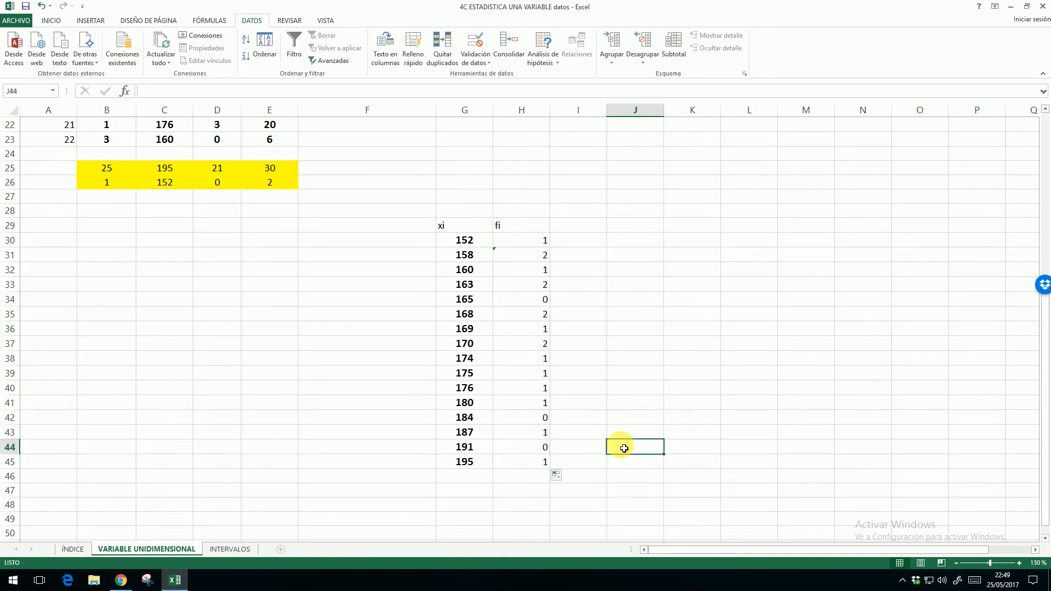
- Add the sum of the absolute frequencies H30:H45 in H46, formatted bold and centered
left_click_drag(534, 244, 542, 484)
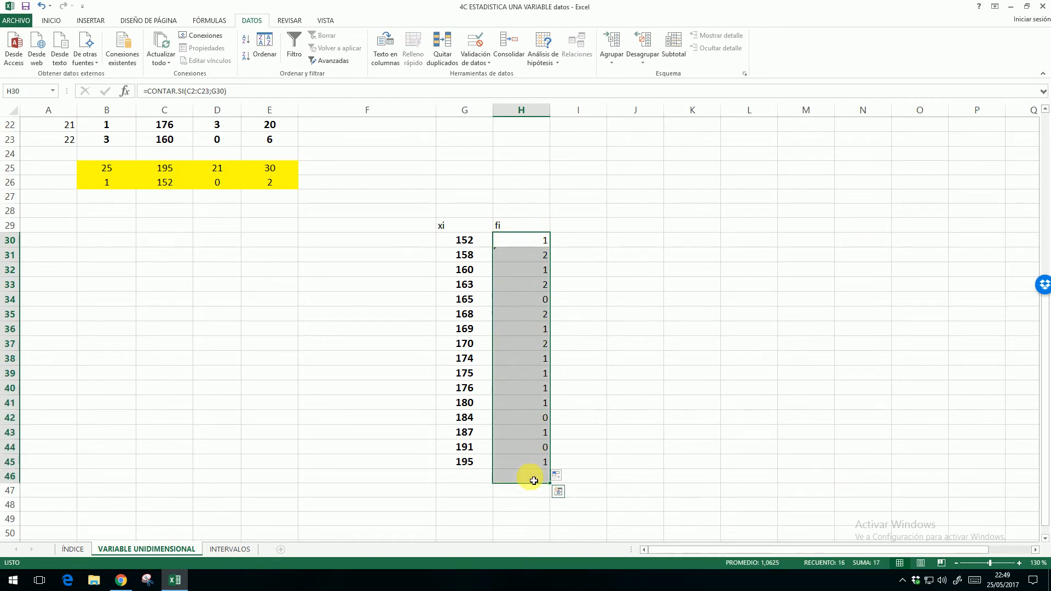
left_click(51, 20)
left_click(935, 38)
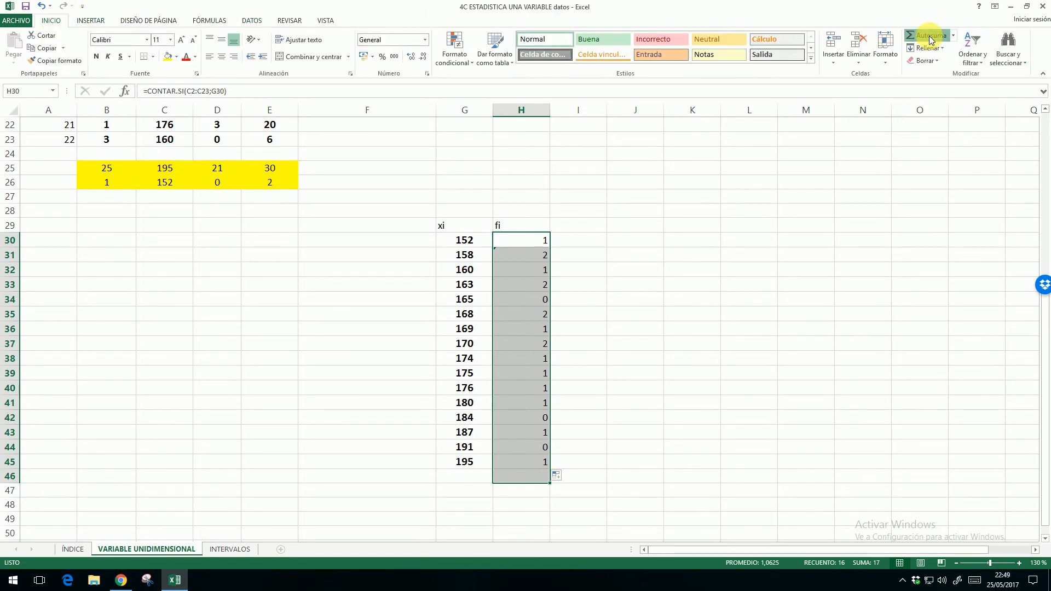
left_click(540, 477)
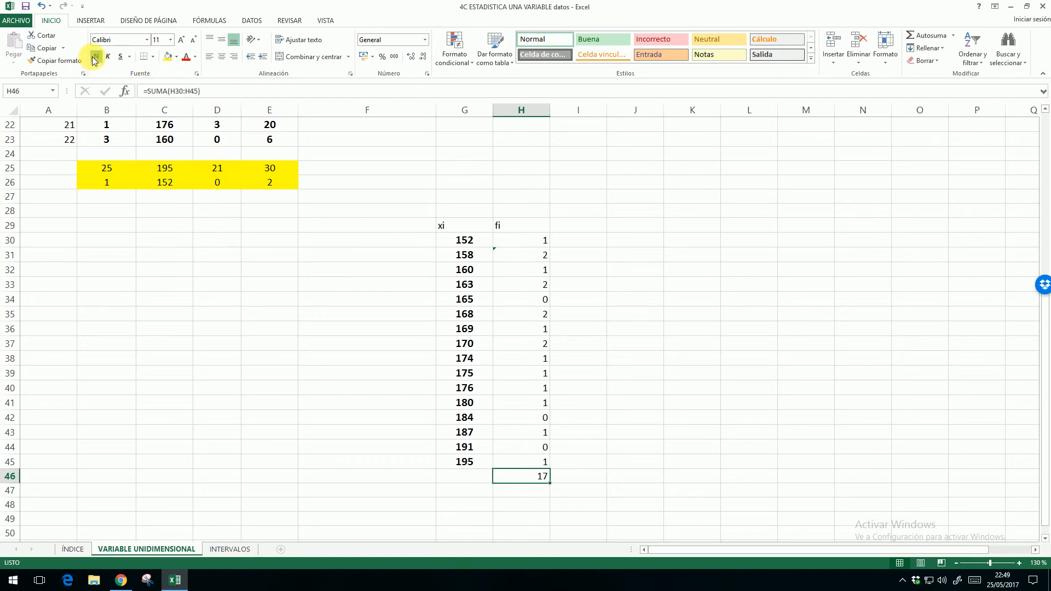
left_click(221, 57)
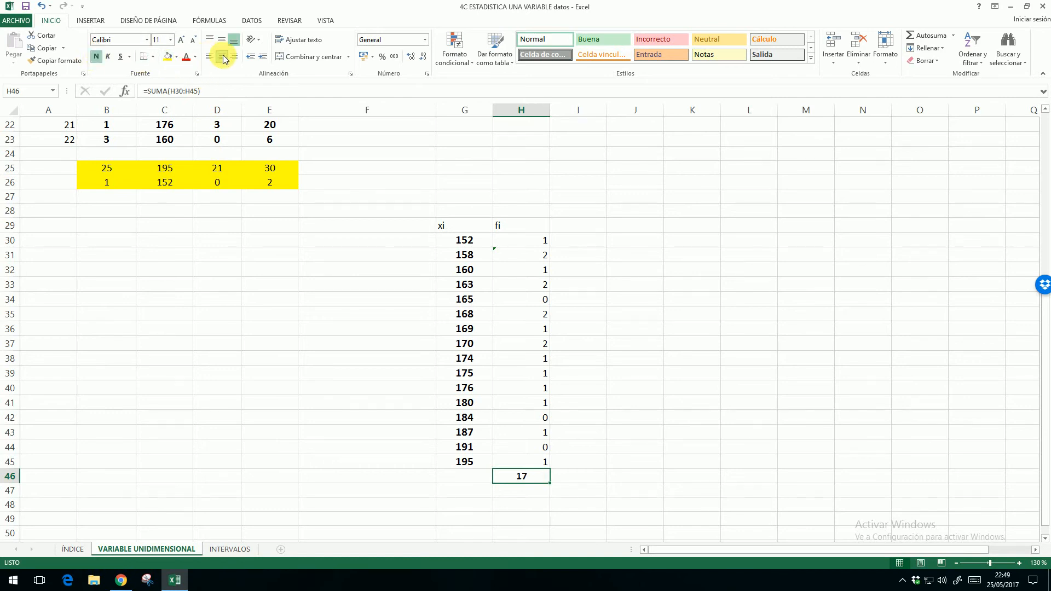
- Count the number of students in B28 with =CONTAR(B2:B23)
scroll(217, 231, "up", 4)
scroll(216, 231, "up", 3)
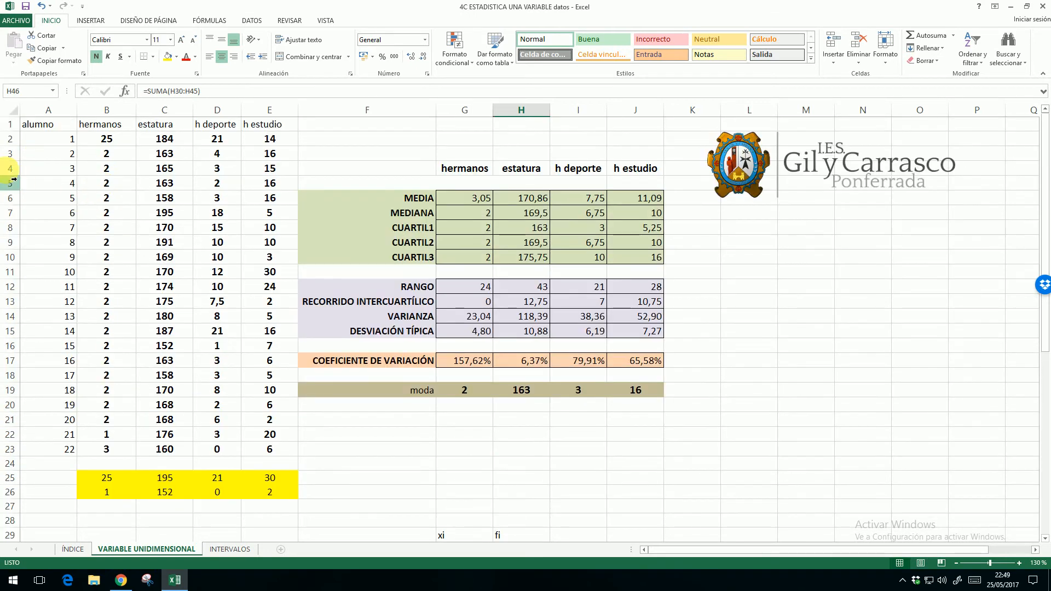
left_click(10, 144)
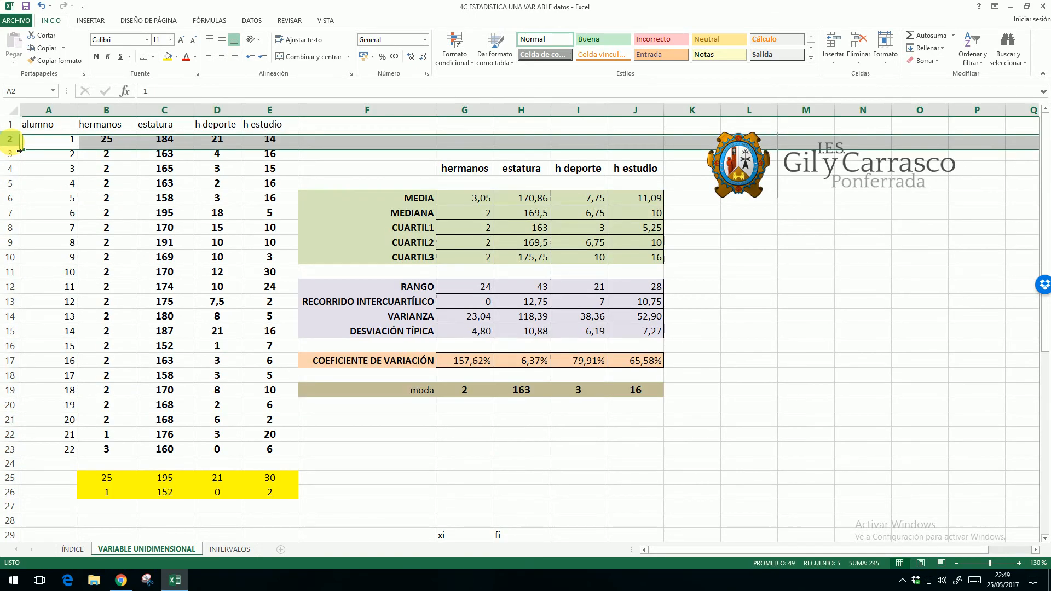
left_click(13, 452)
scroll(16, 454, "down", 2)
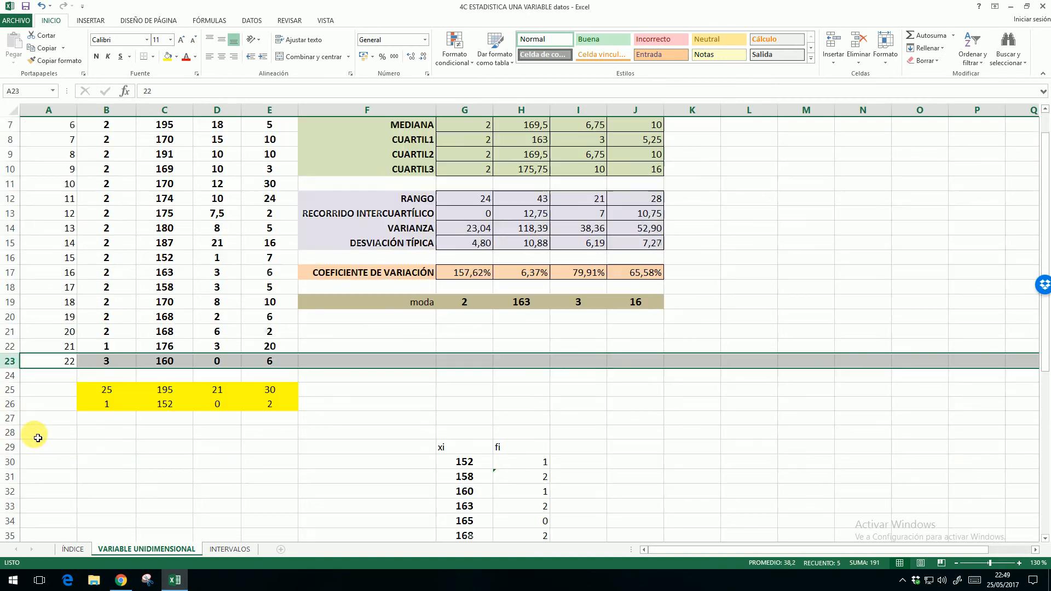
left_click(114, 440)
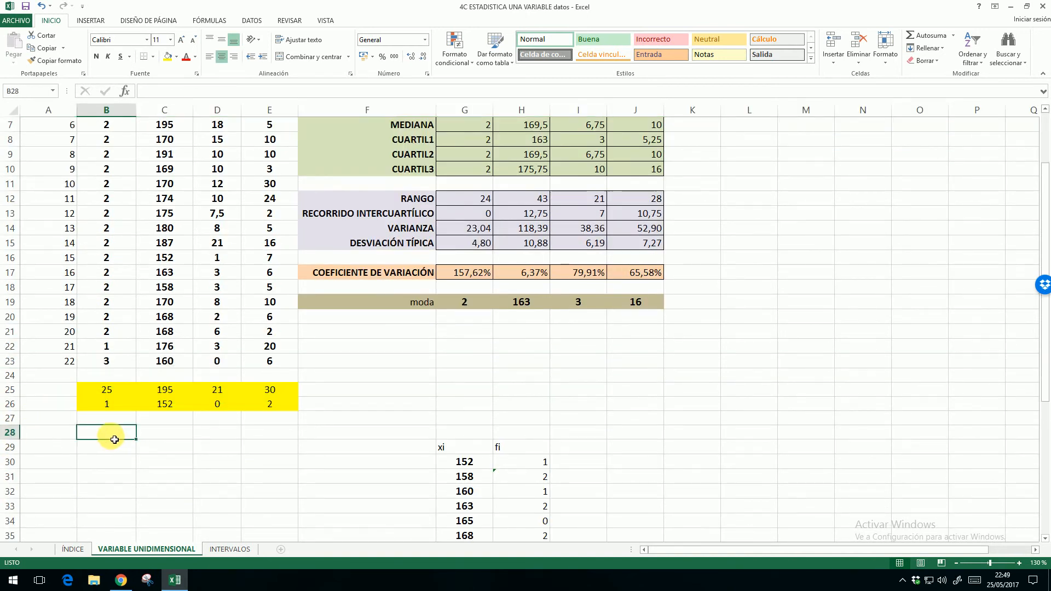
type("=")
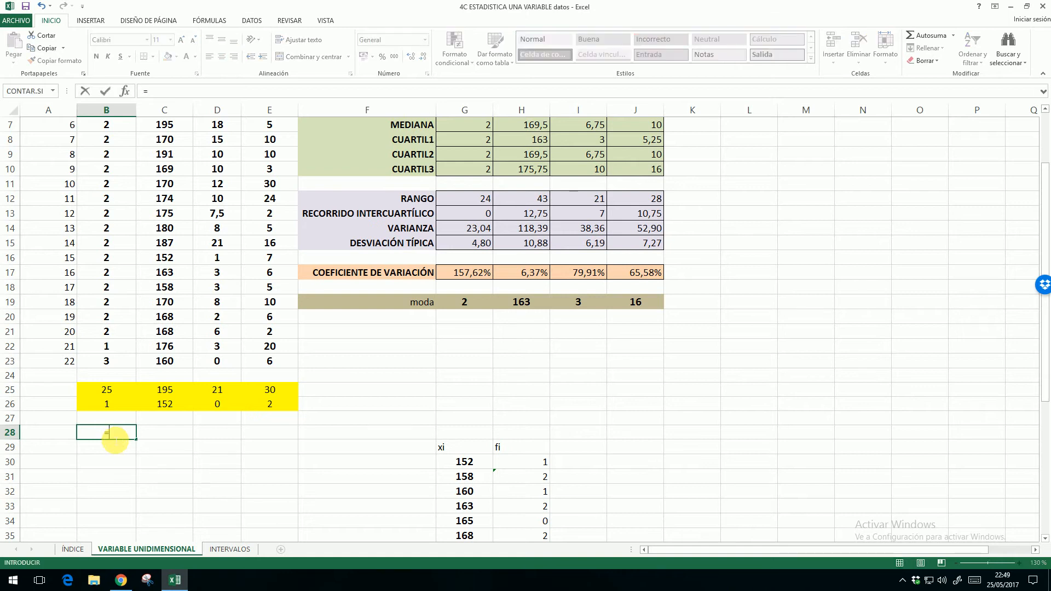
type("con")
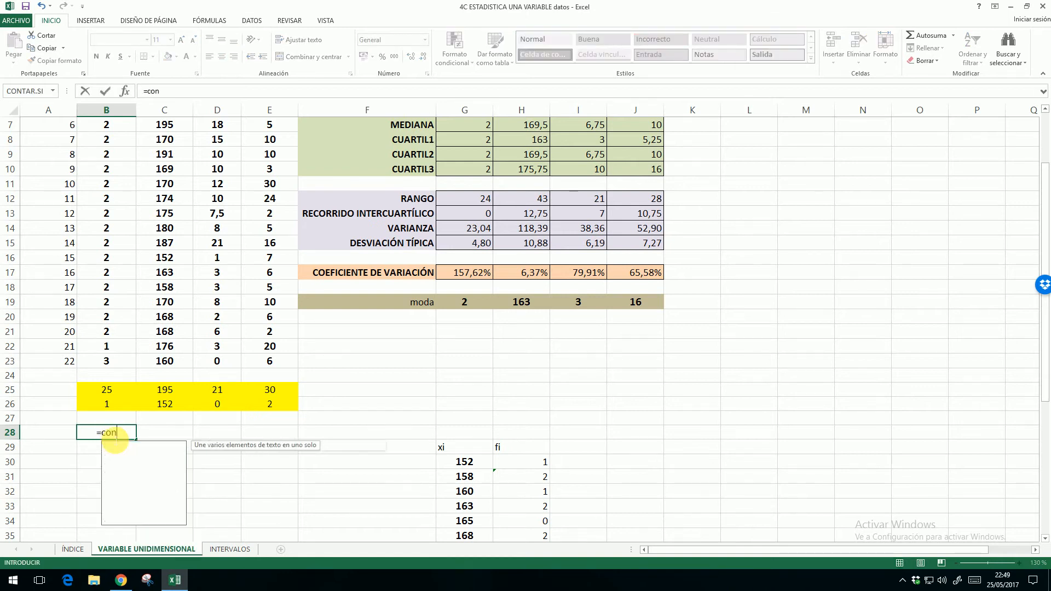
type("tar(")
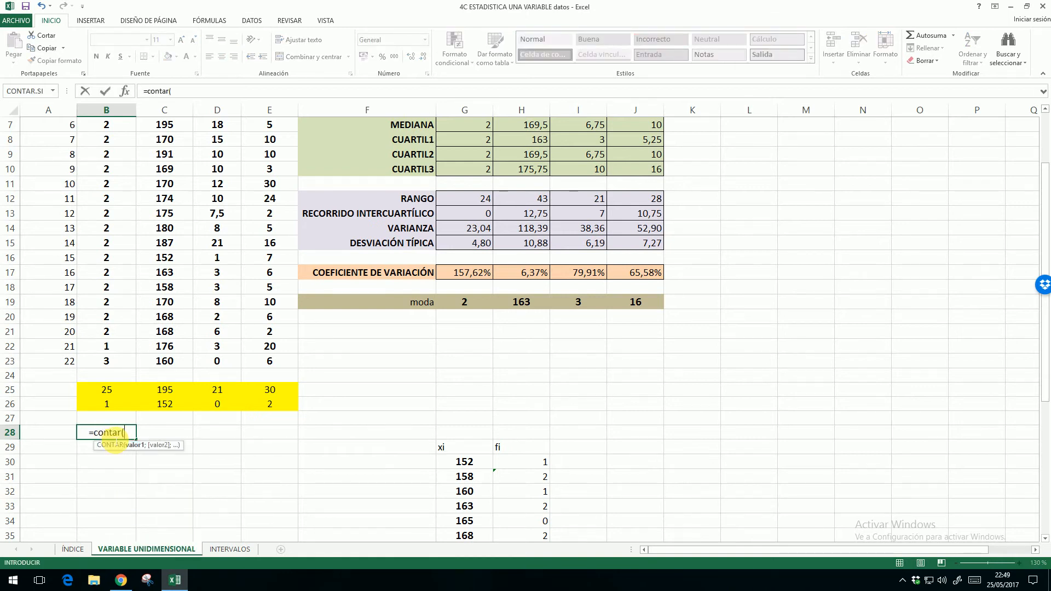
scroll(117, 398, "up", 2)
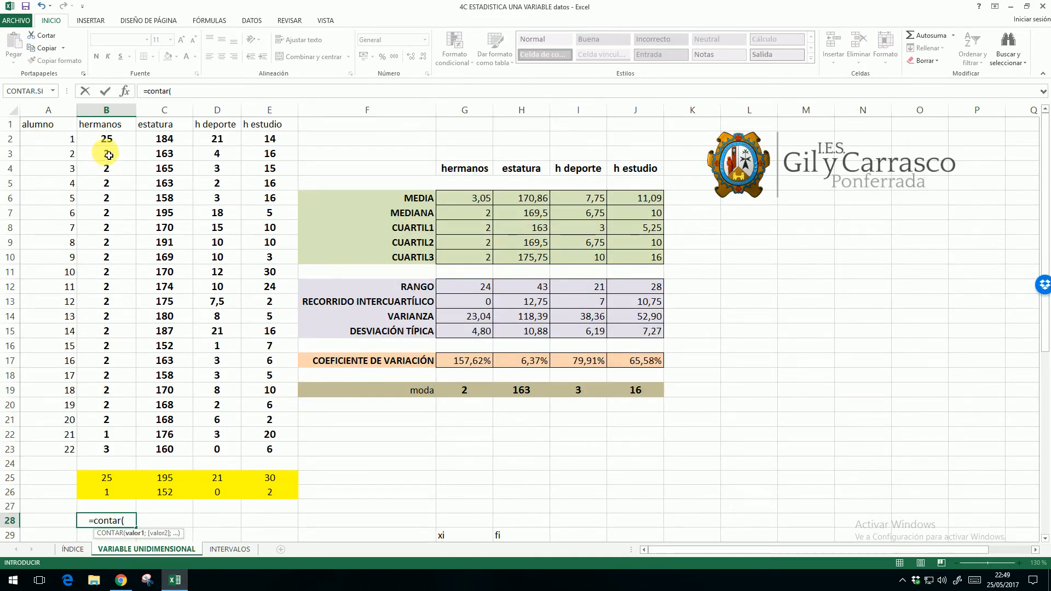
left_click(114, 141)
left_click_drag(116, 154, 106, 446)
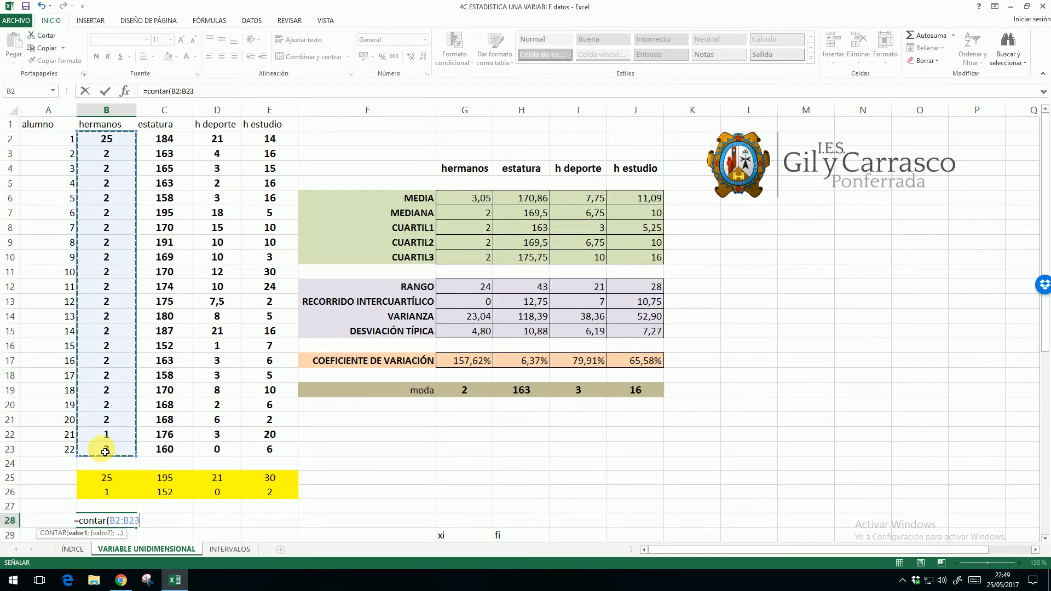
scroll(113, 456, "down", 3)
type(")")
key("Return")
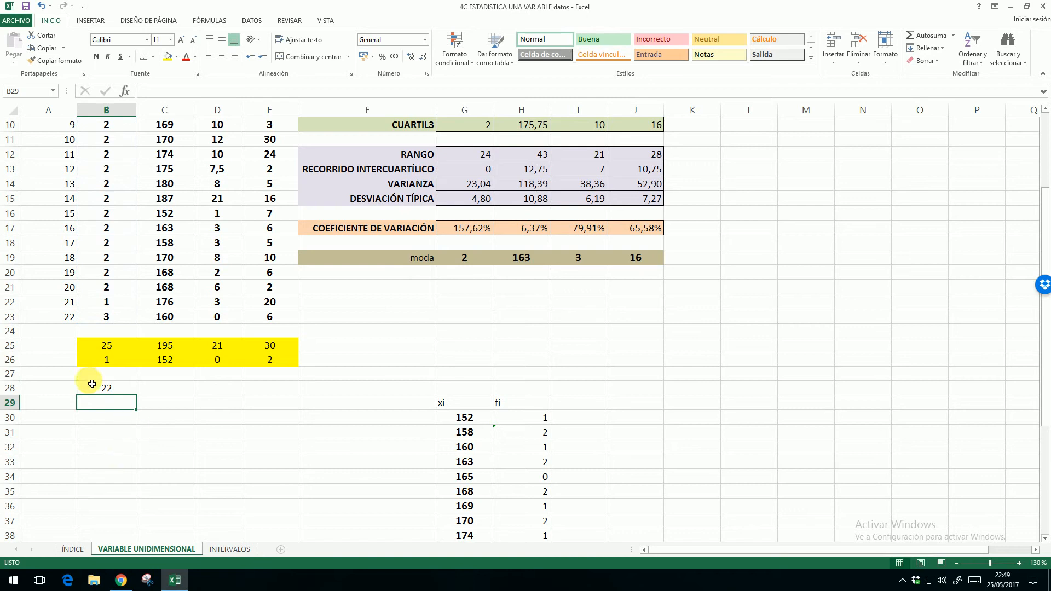
- Examine the ranges used by the CONTAR.SI formulas in H31 and H42 against the estatura data in column C
scroll(439, 460, "down", 6)
scroll(525, 400, "up", 2)
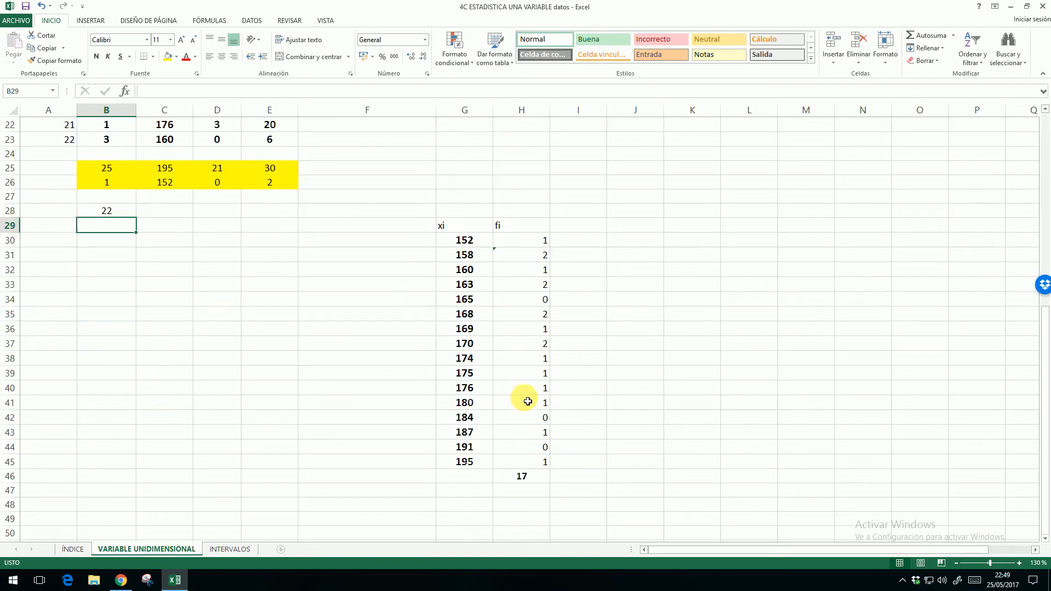
left_click(532, 244)
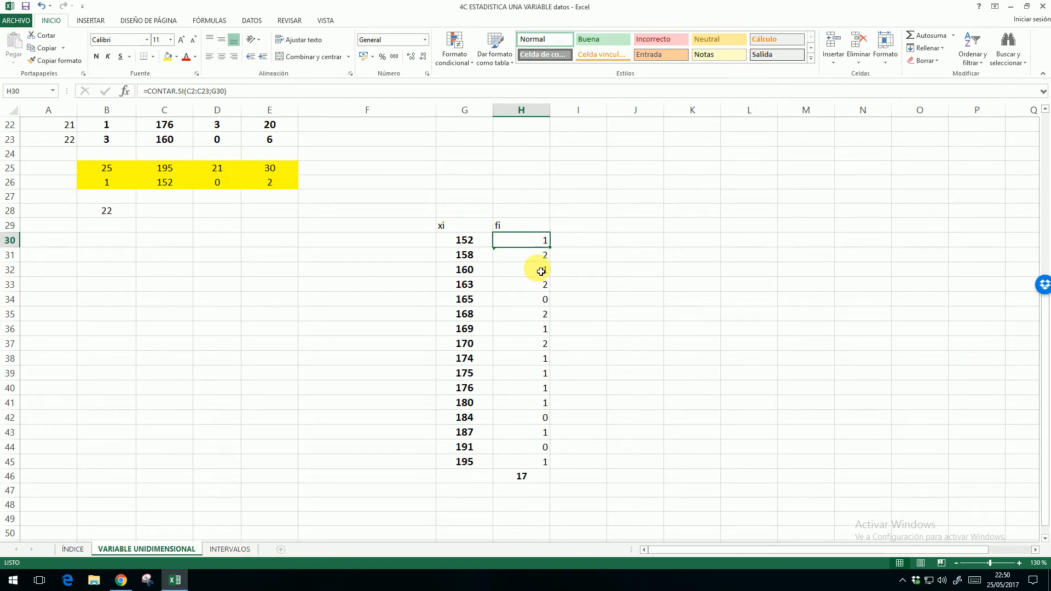
left_click(538, 259)
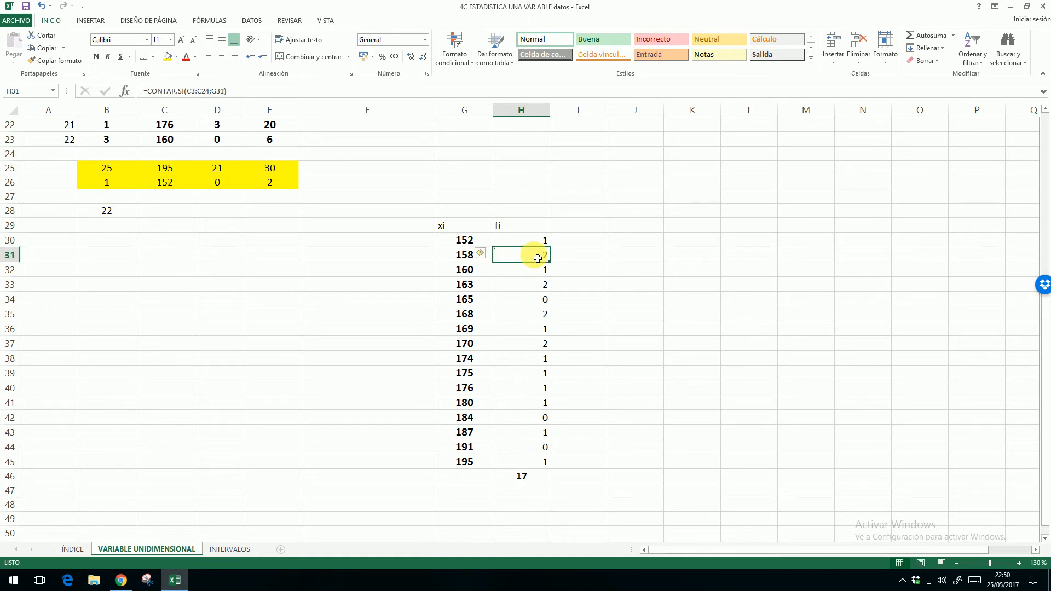
double_click(538, 258)
scroll(340, 205, "up", 7)
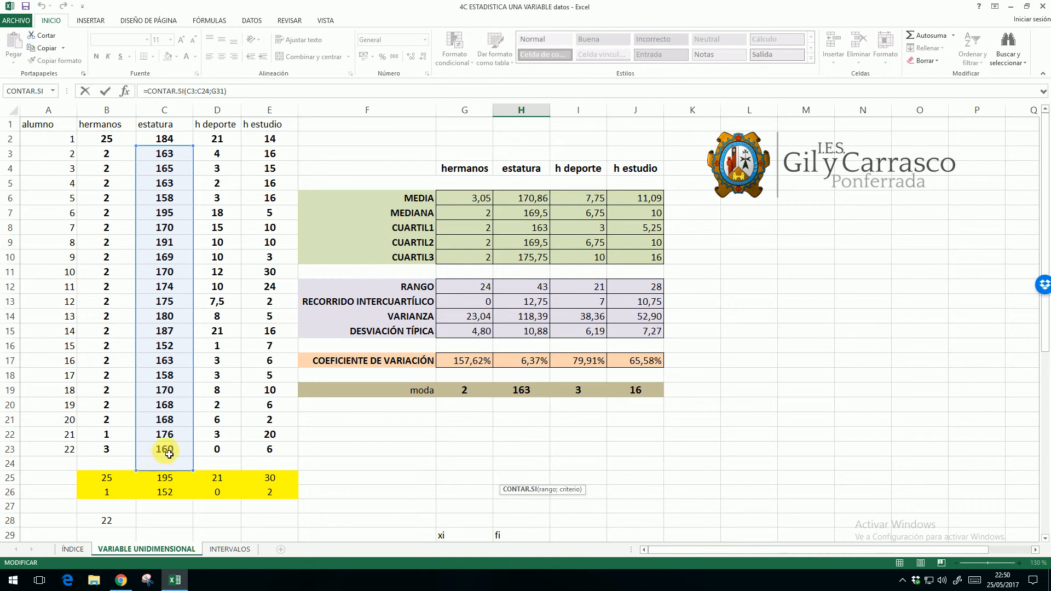
scroll(279, 415, "down", 7)
scroll(279, 414, "down", 2)
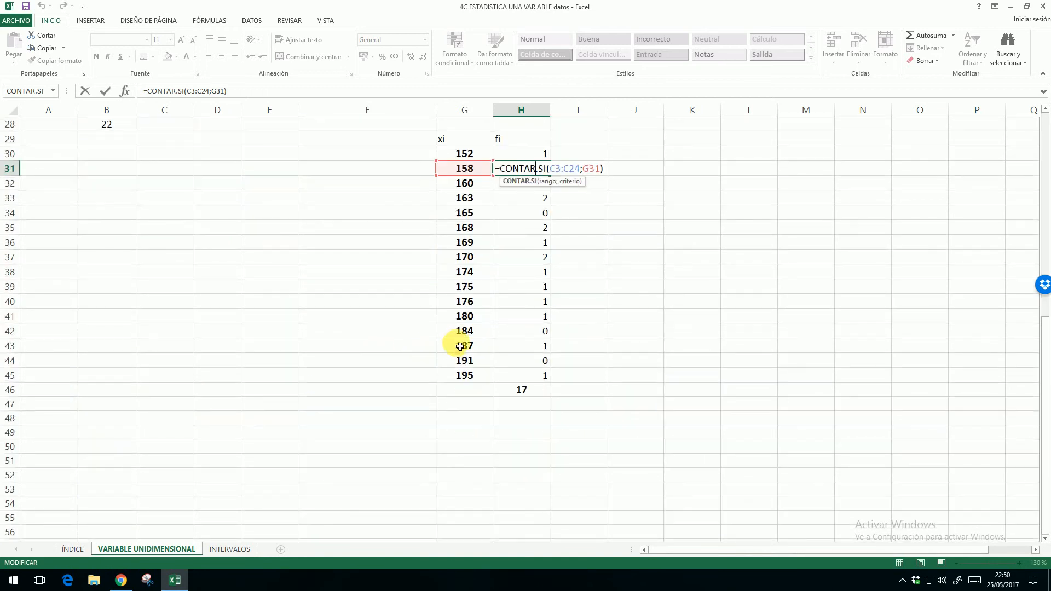
double_click(535, 335)
scroll(284, 298, "up", 5)
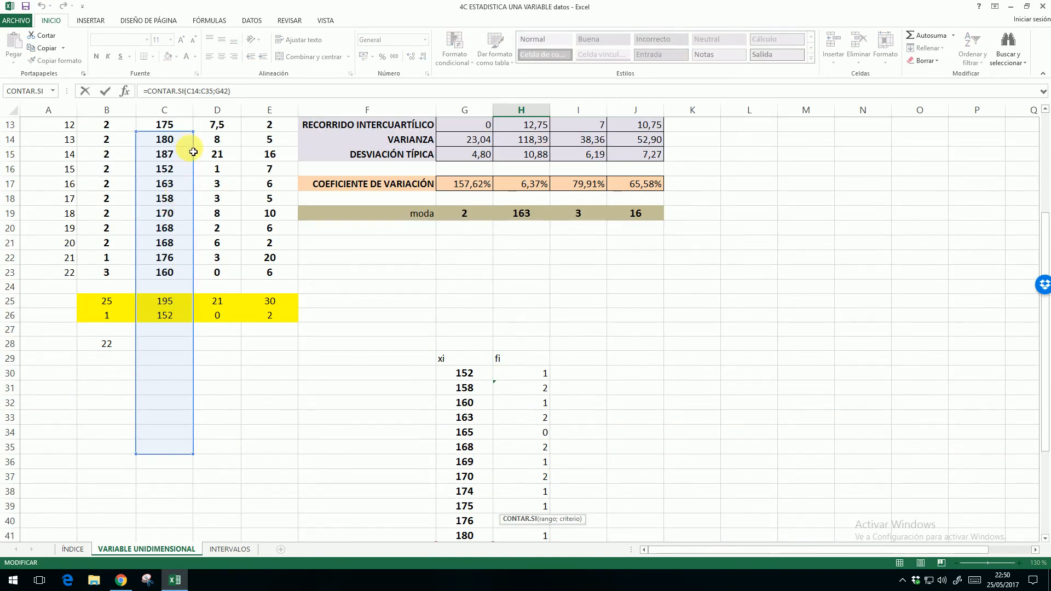
scroll(164, 436, "up", 4)
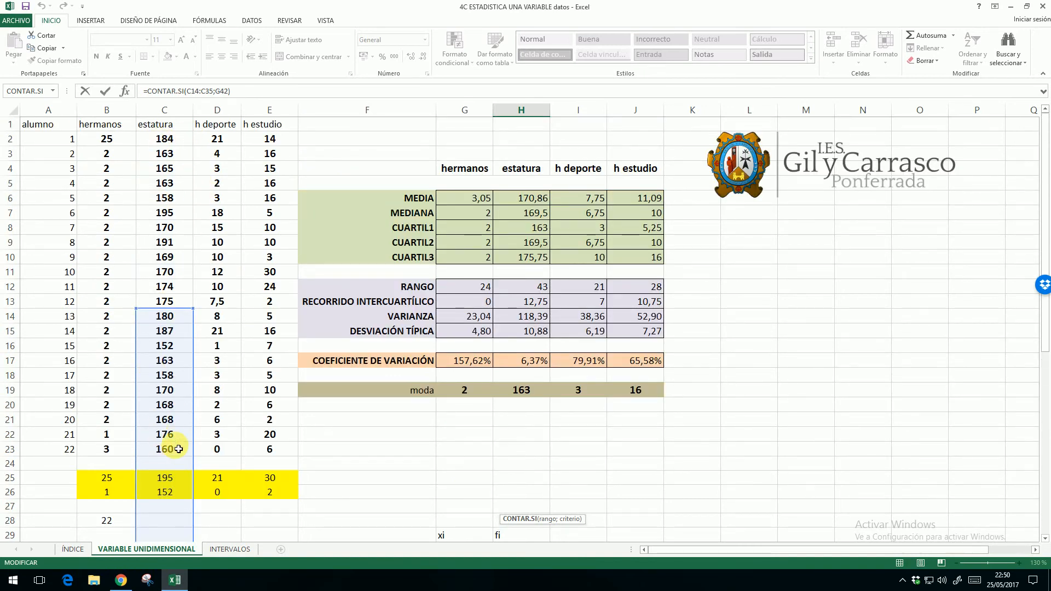
scroll(178, 449, "down", 6)
left_click(515, 284)
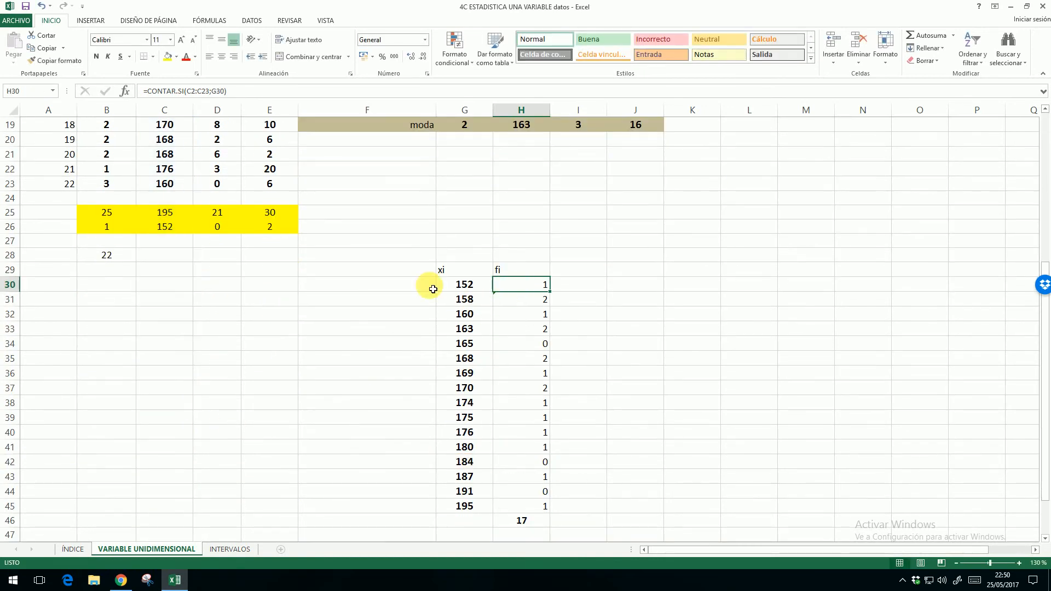
scroll(433, 289, "up", 5)
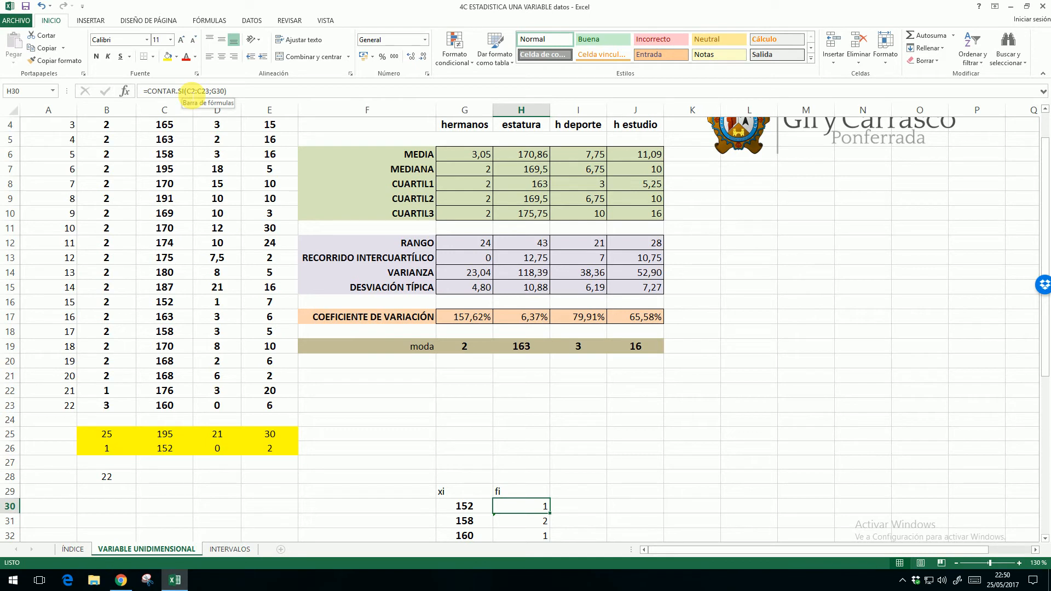
left_click(190, 92)
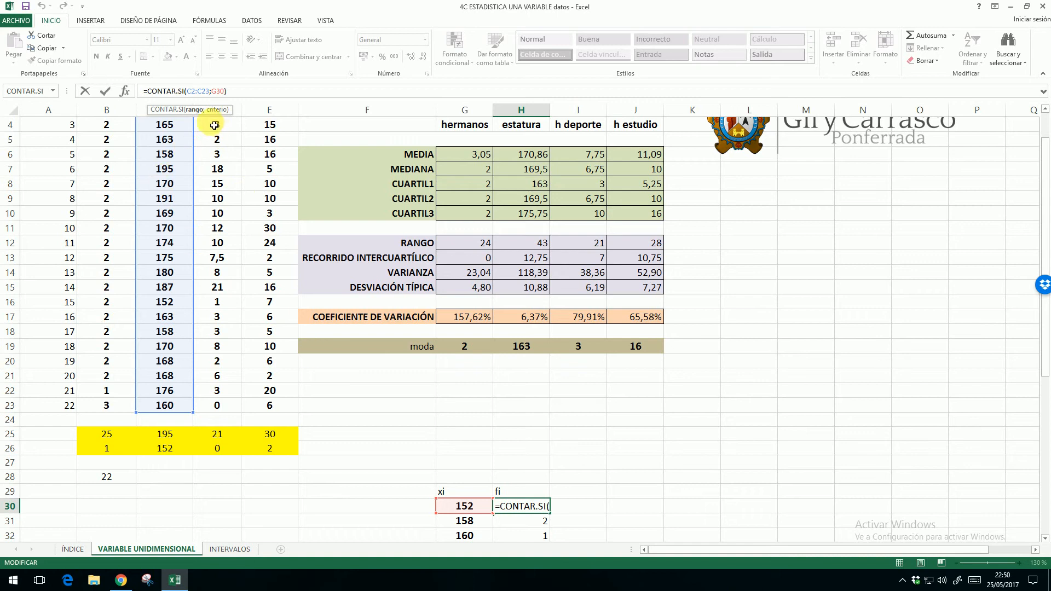
left_click(722, 362)
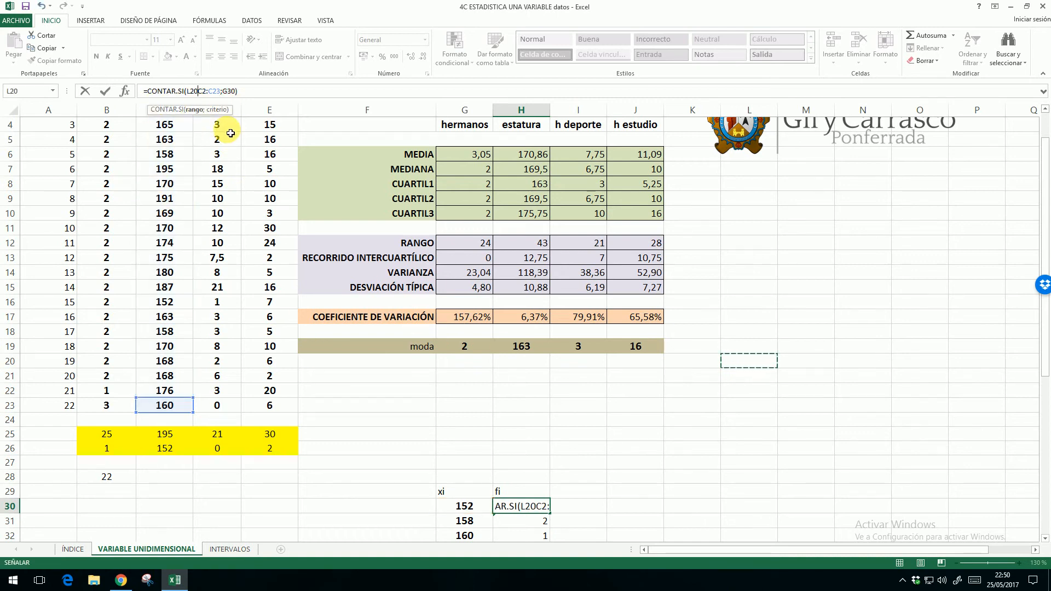
key("Escape")
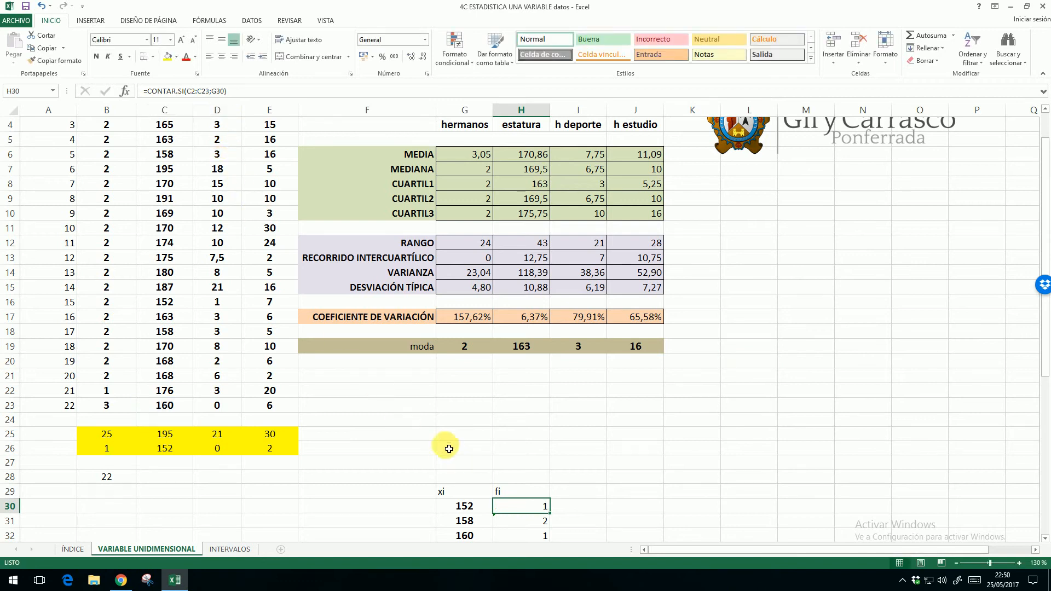
- Make the estatura range absolute in the H30 frequency formula, giving =CONTAR.SI($C$2:$C$23;G30)
scroll(130, 159, "up", 1)
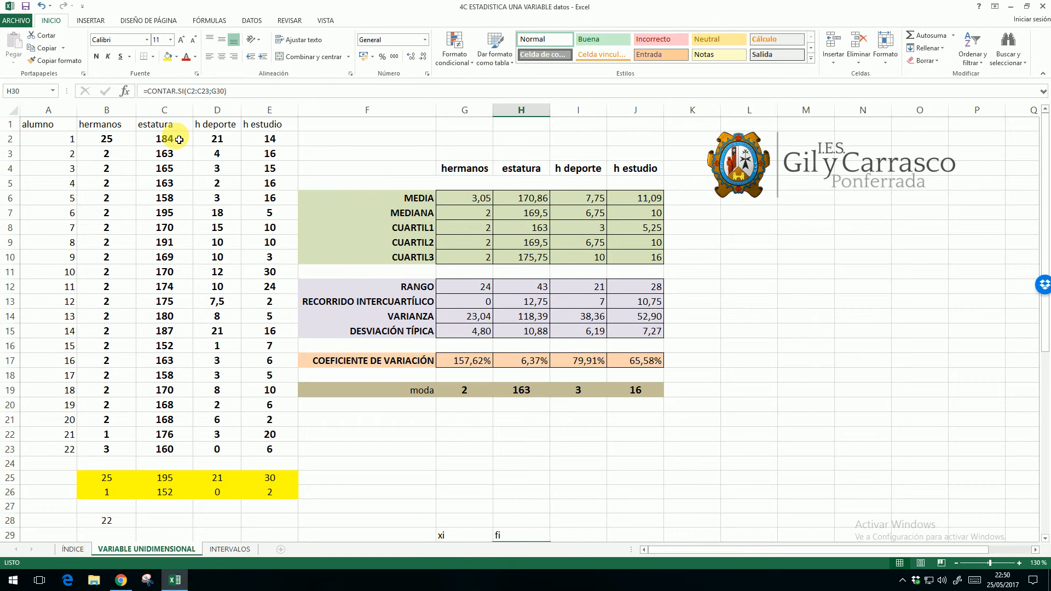
left_click(194, 91)
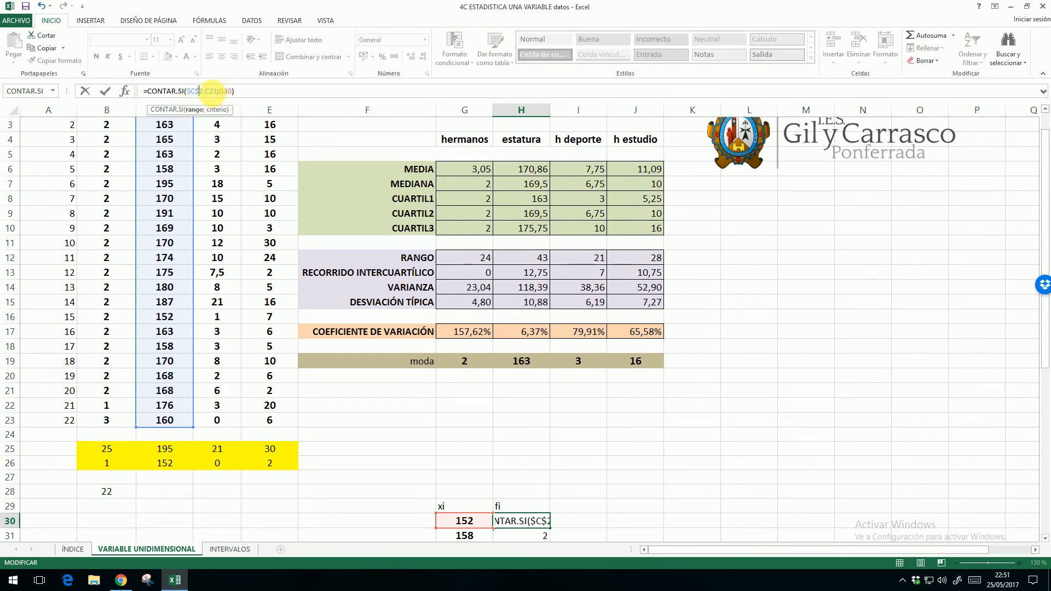
left_click(206, 92)
type("$C")
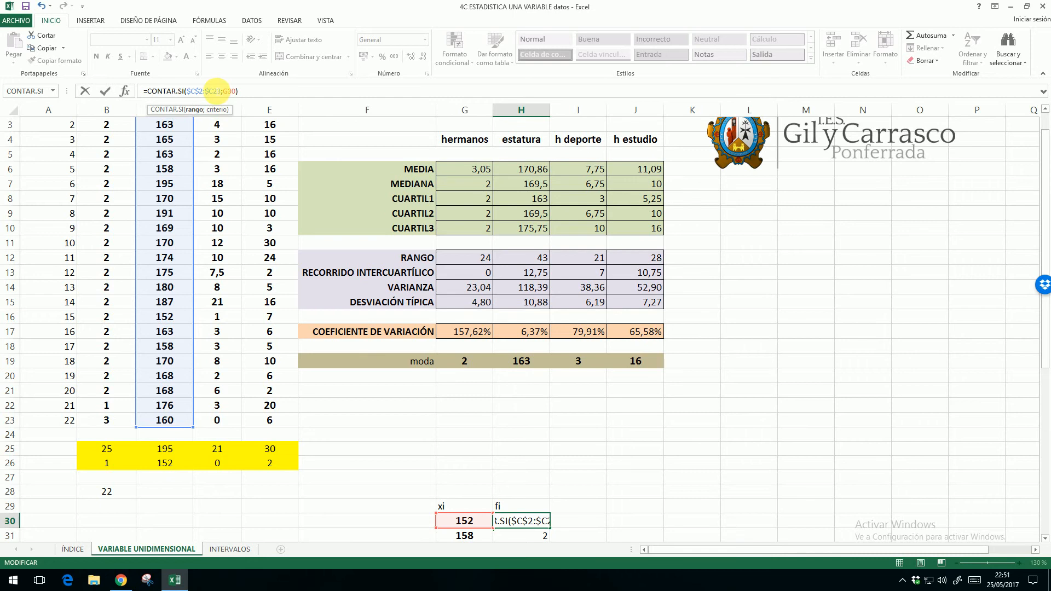
type("$")
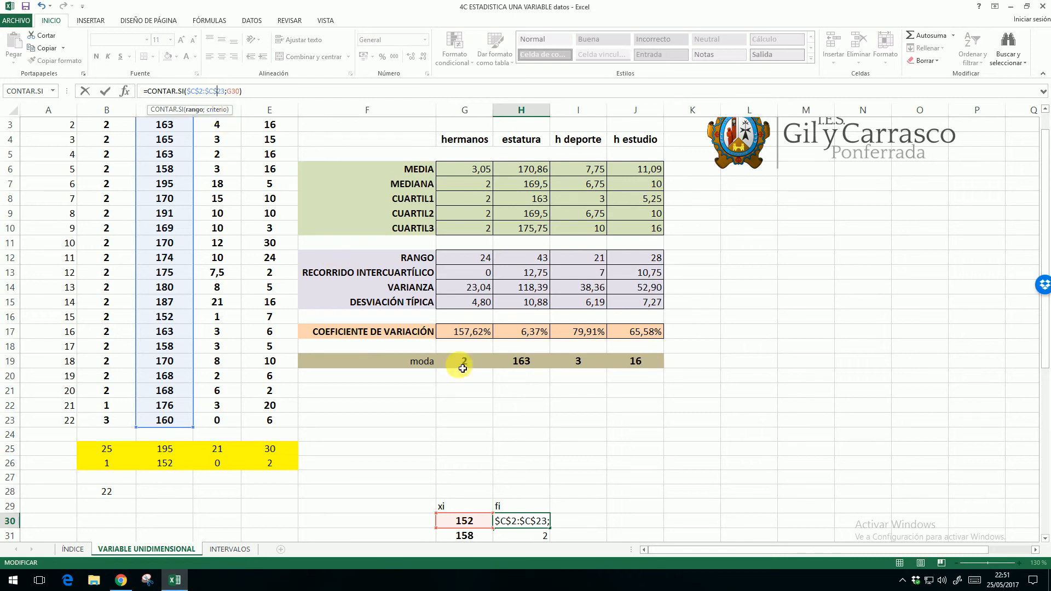
key("Return")
- Copy the H30 frequency formula down through H45 and check the total in H46
scroll(545, 469, "down", 3)
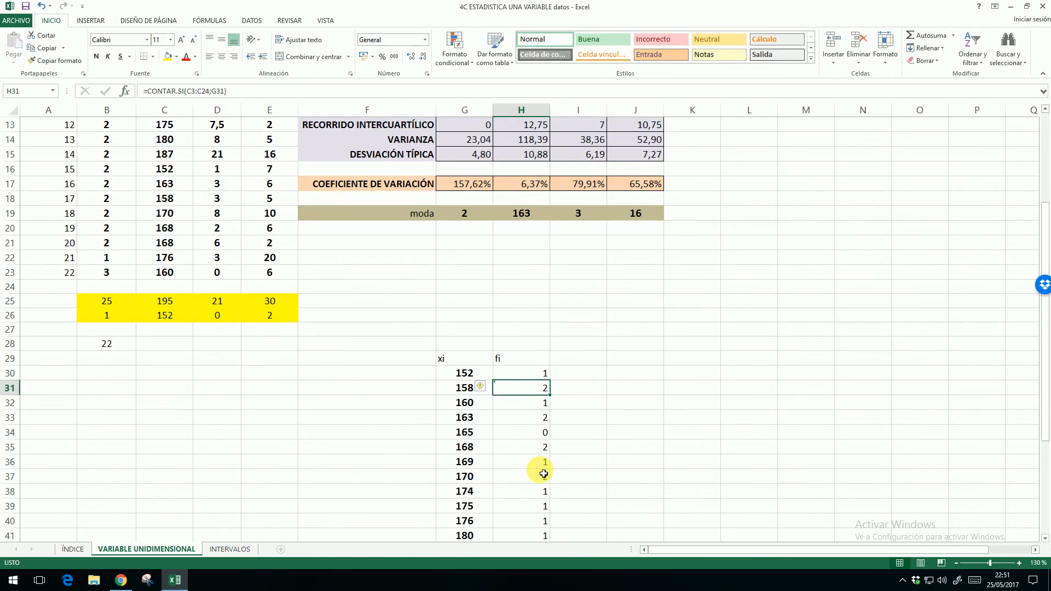
left_click(526, 378)
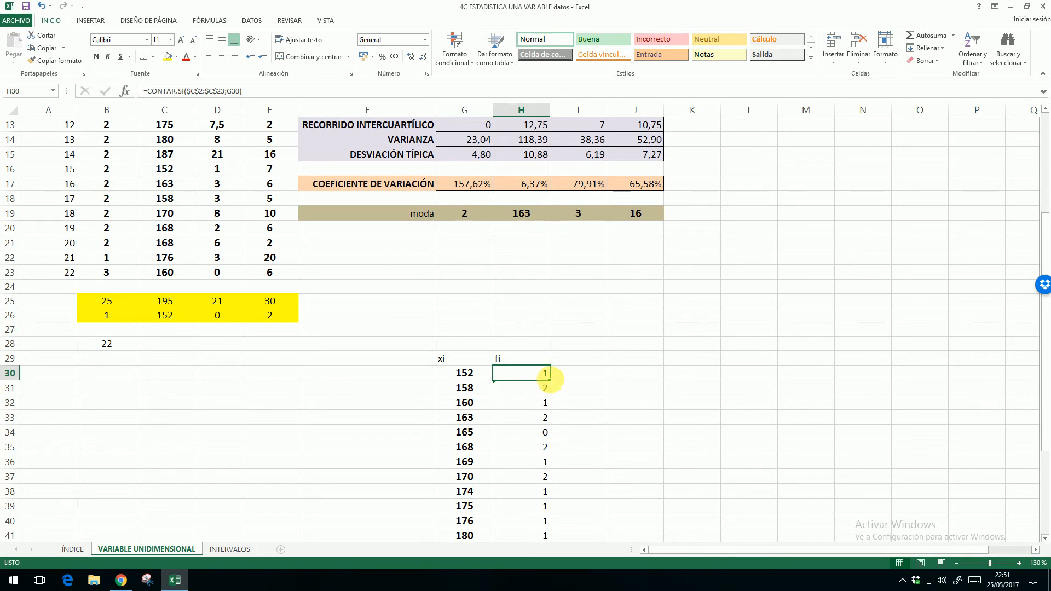
scroll(533, 356, "down", 3)
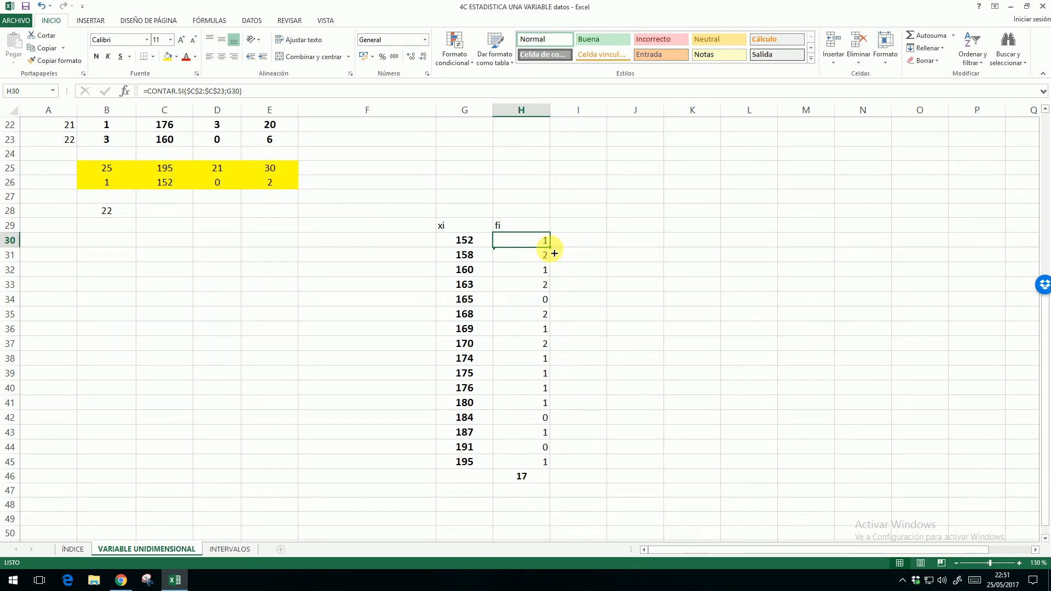
left_click_drag(554, 251, 554, 467)
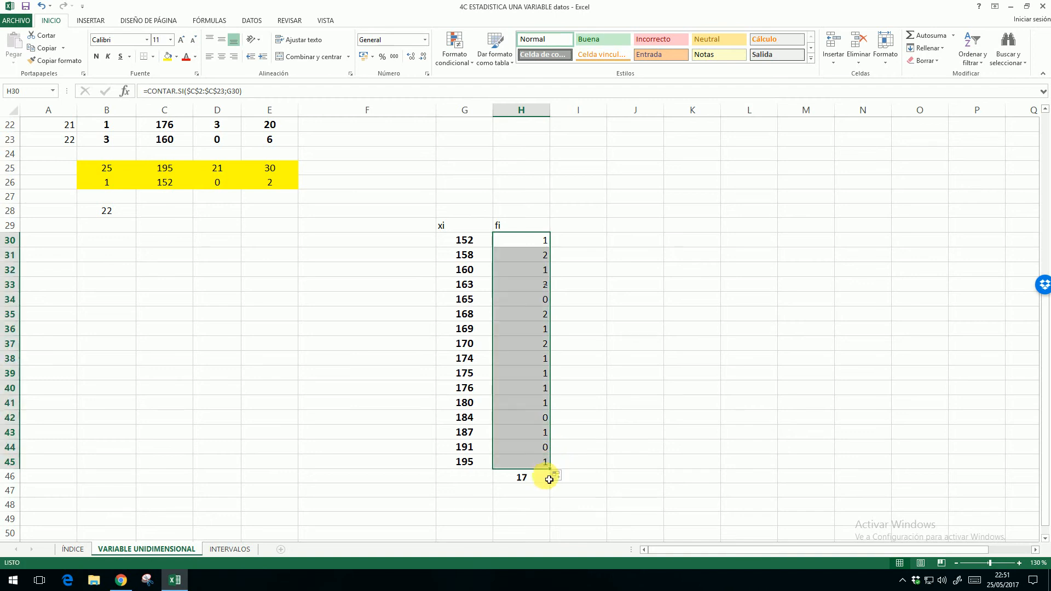
left_click(521, 479)
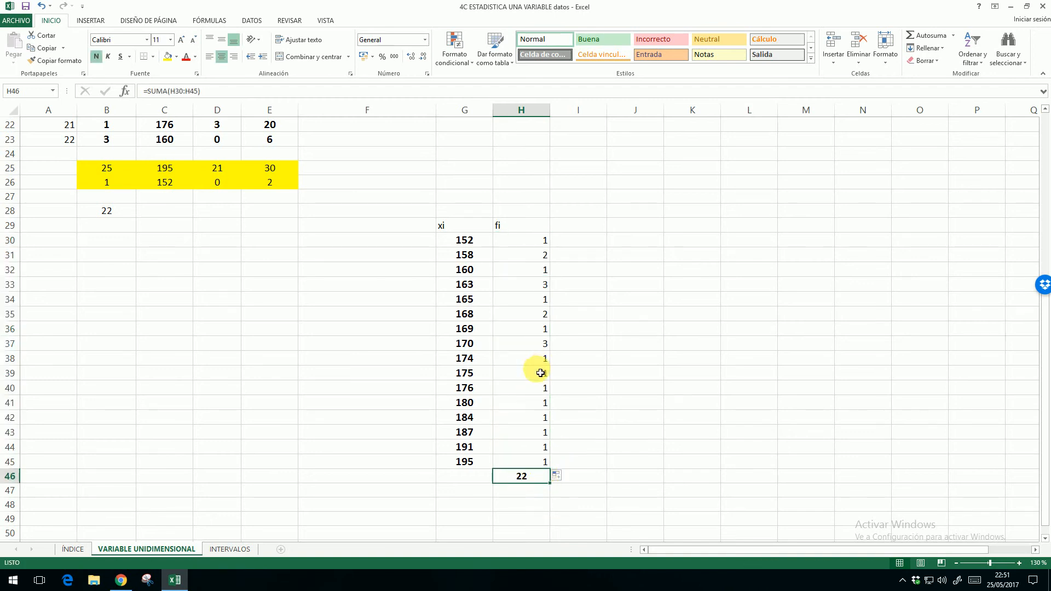
- Examine the CONTAR.SI formulas in H37, H38 and H41 to verify that they all reference the same estatura range
double_click(536, 348)
scroll(293, 307, "up", 7)
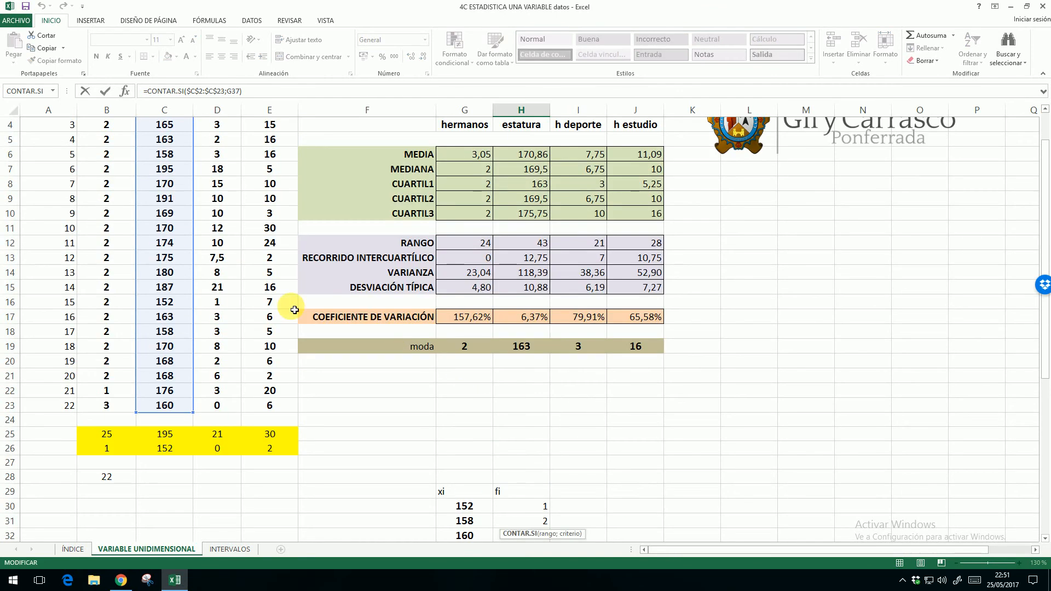
scroll(191, 416, "down", 7)
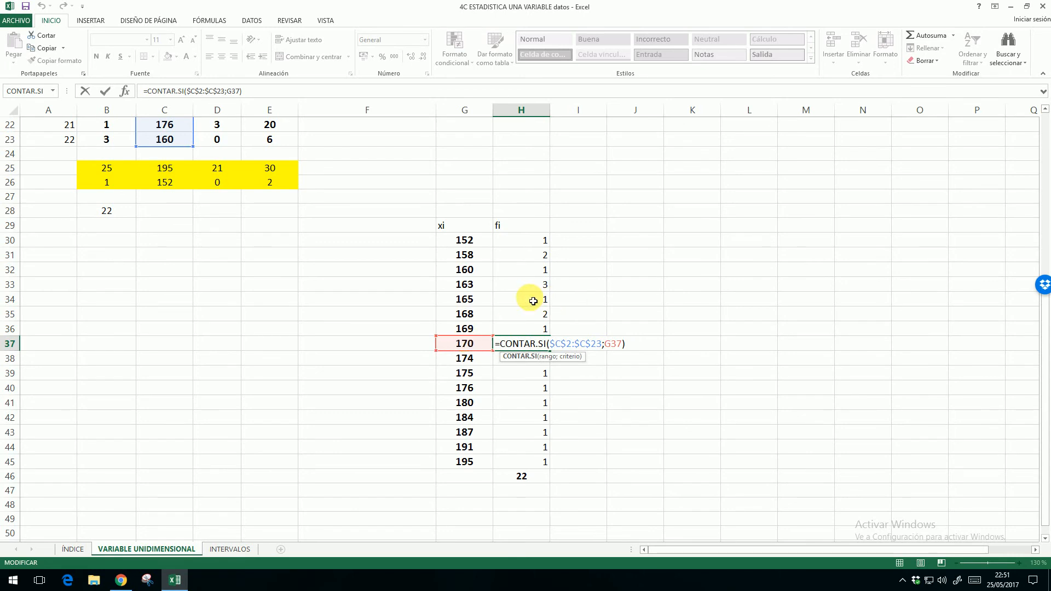
double_click(535, 299)
double_click(500, 358)
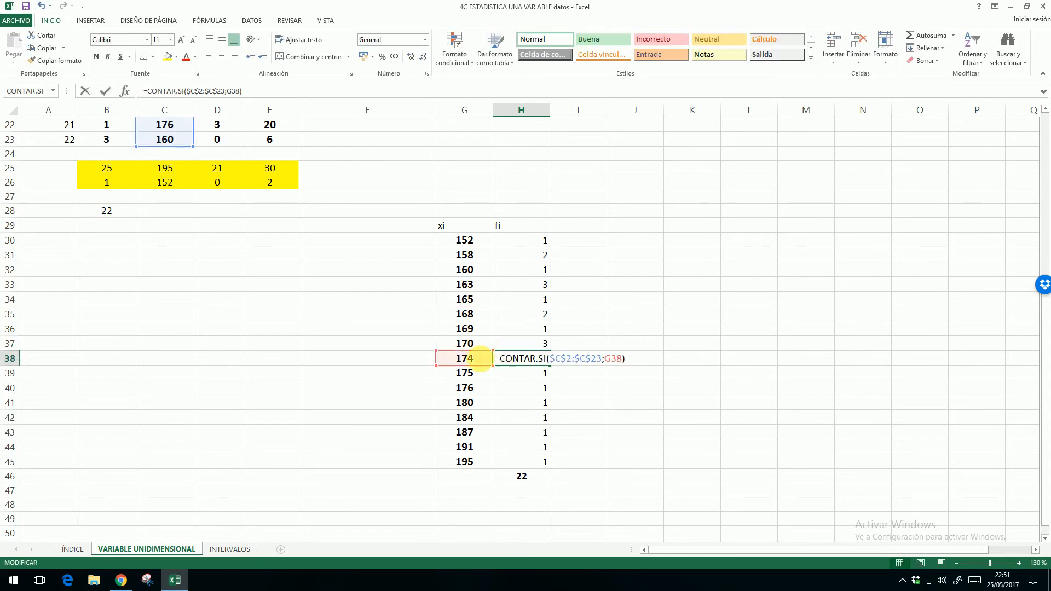
left_click(534, 409)
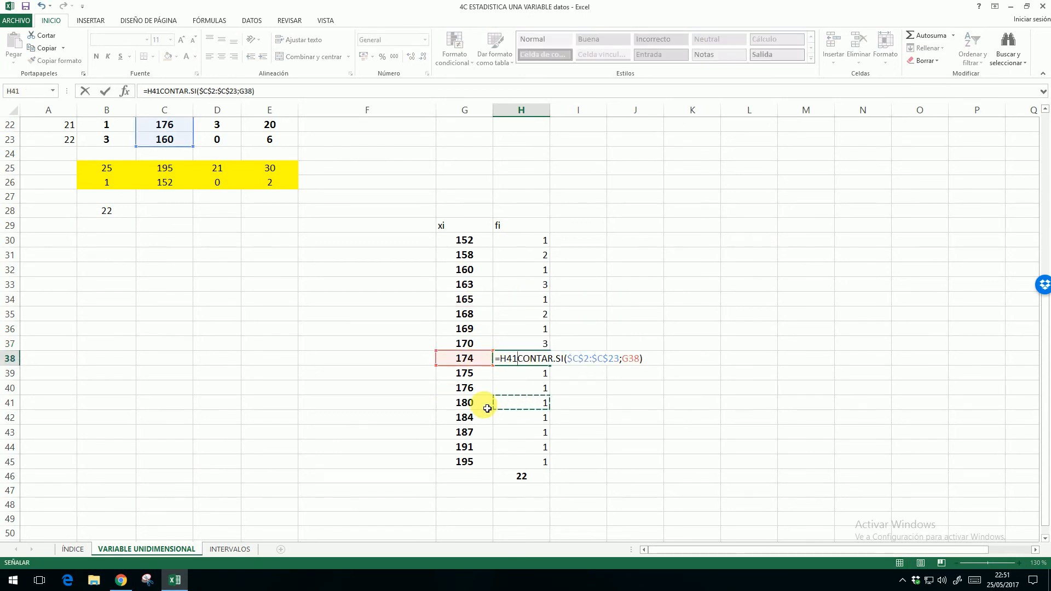
key("Escape")
left_click(546, 411)
double_click(546, 410)
key("Escape")
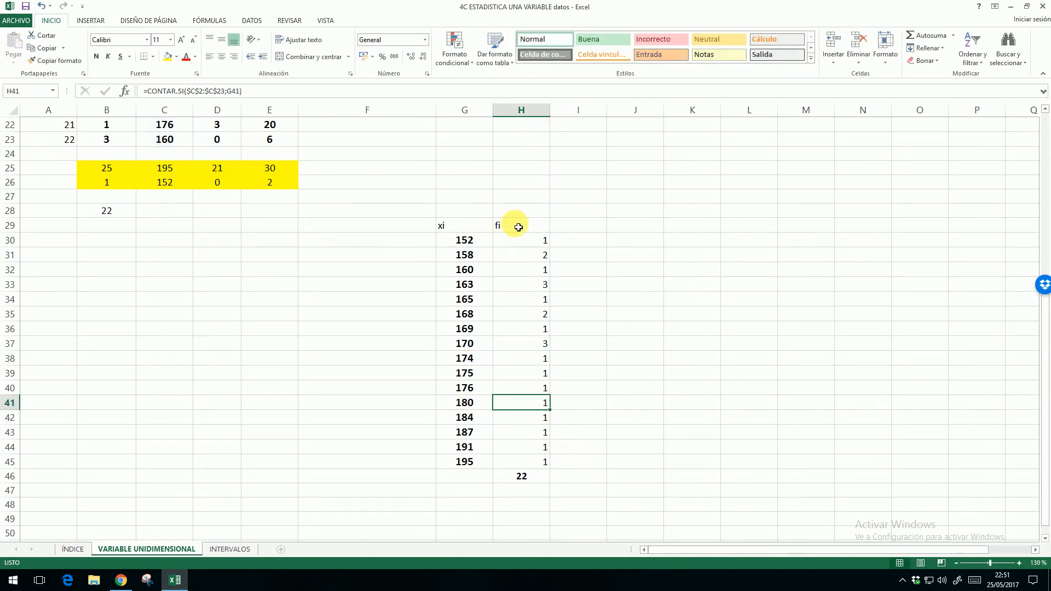
scroll(517, 227, "up", 7)
scroll(520, 229, "down", 14)
scroll(521, 229, "up", 7)
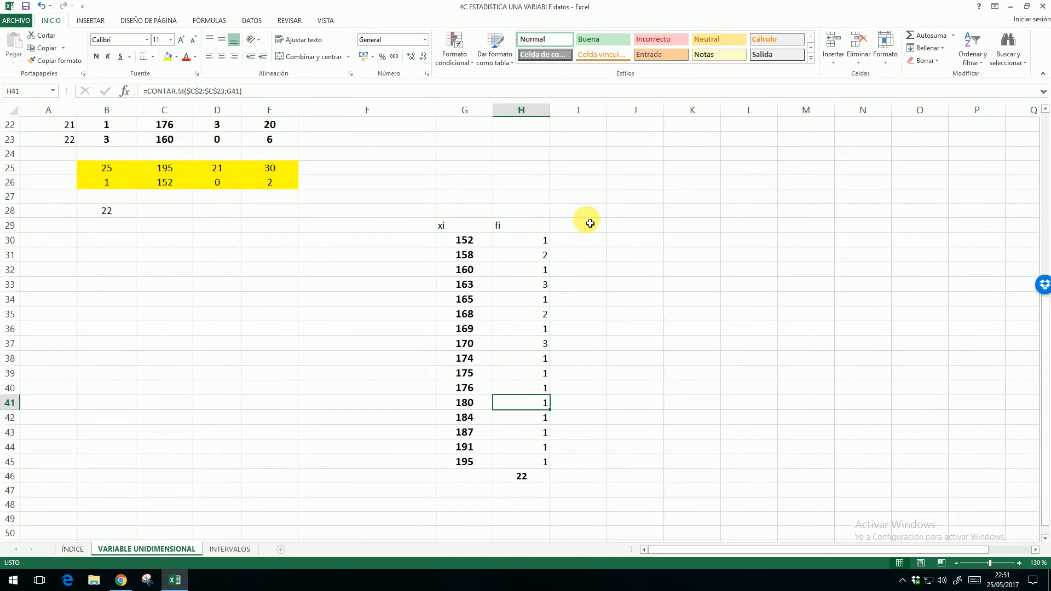
- Add the header hi in I29 and calculate the first relative frequency in I30 with =H30/H46
left_click(590, 233)
type("hi")
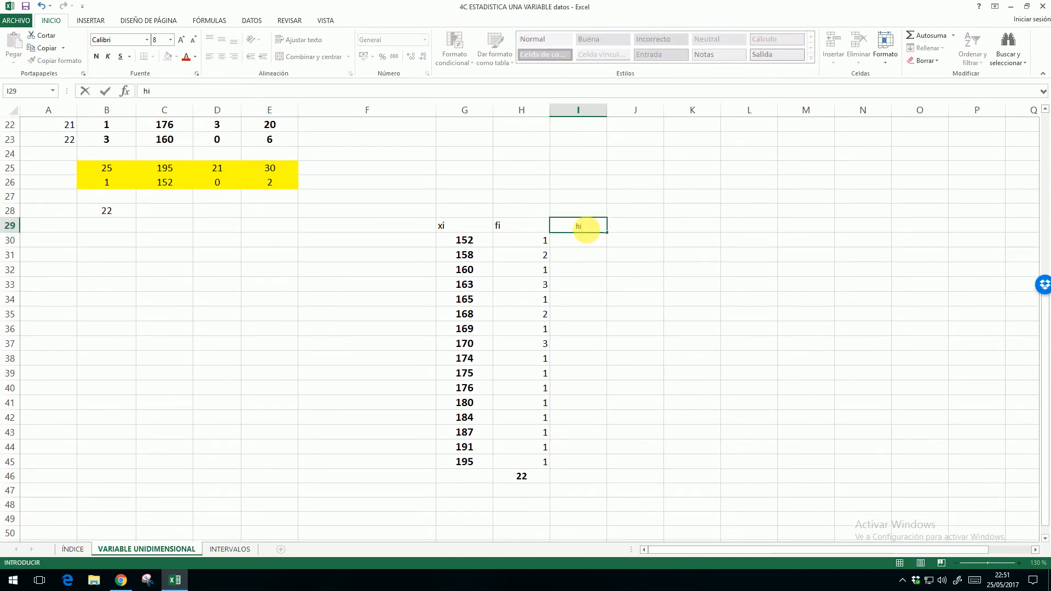
key("Return")
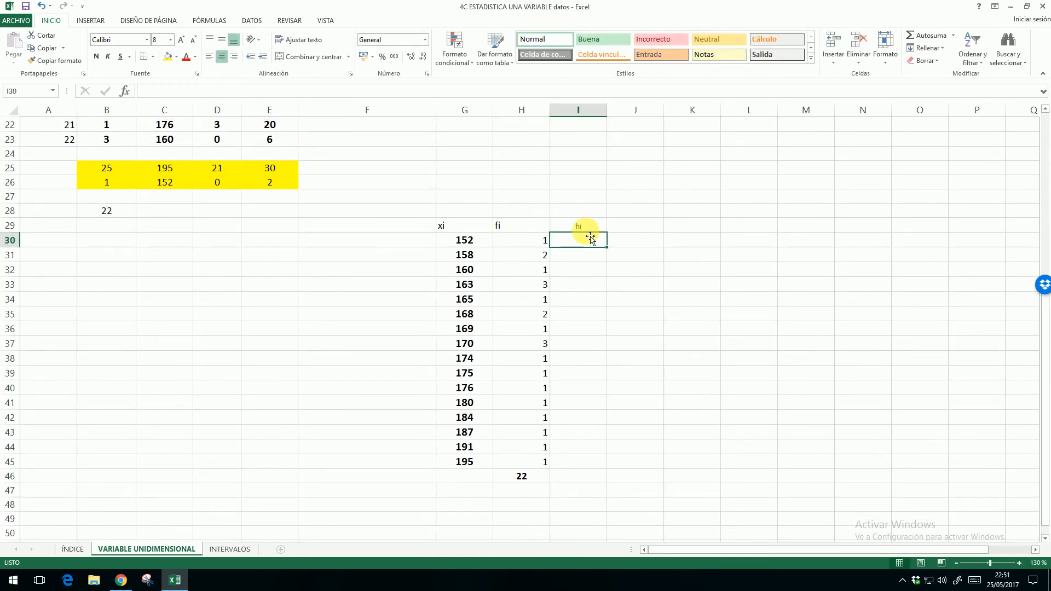
type("=")
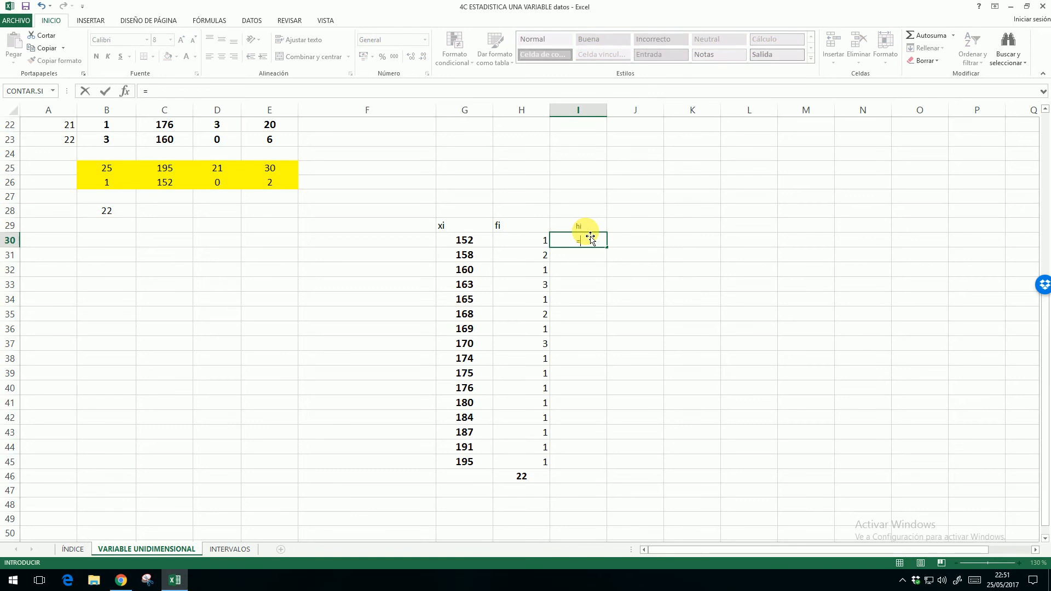
left_click(532, 244)
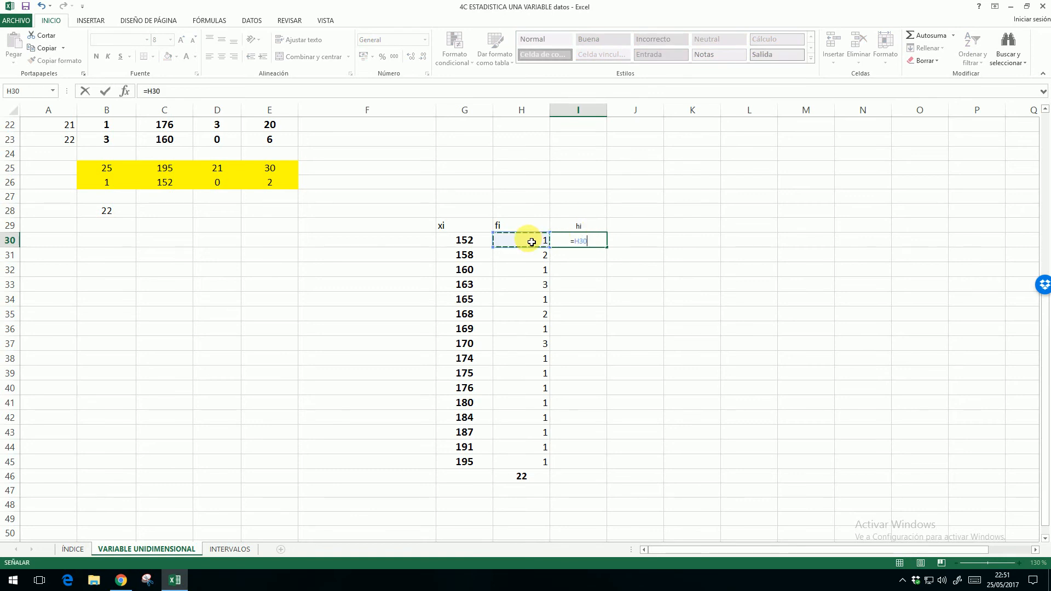
type("/")
left_click(536, 479)
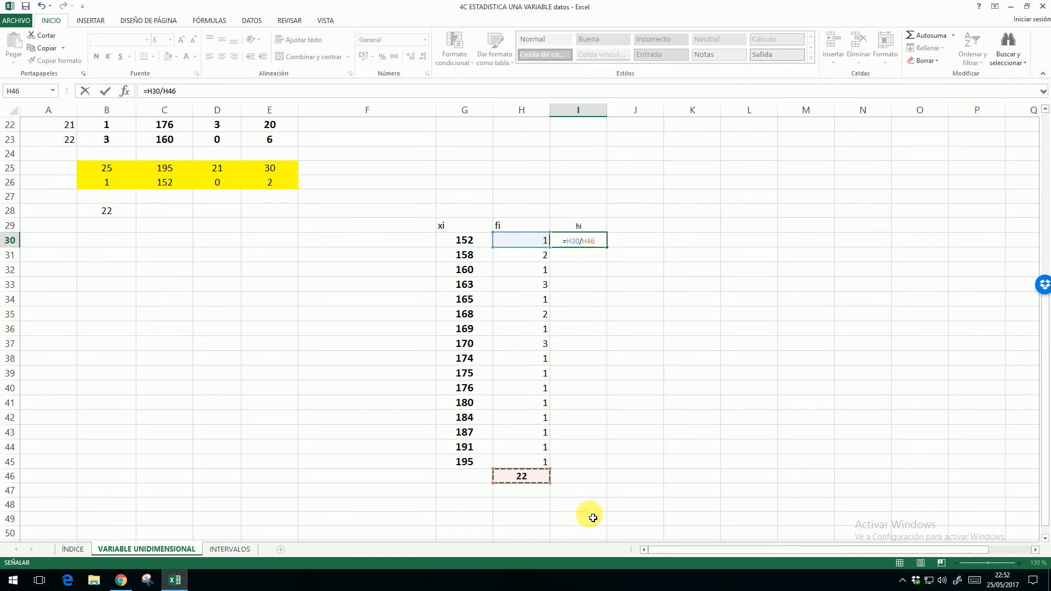
key("Return")
- Try copying the I30 formula down through I45 and inspect the cell references it produces in I32
left_click(596, 241)
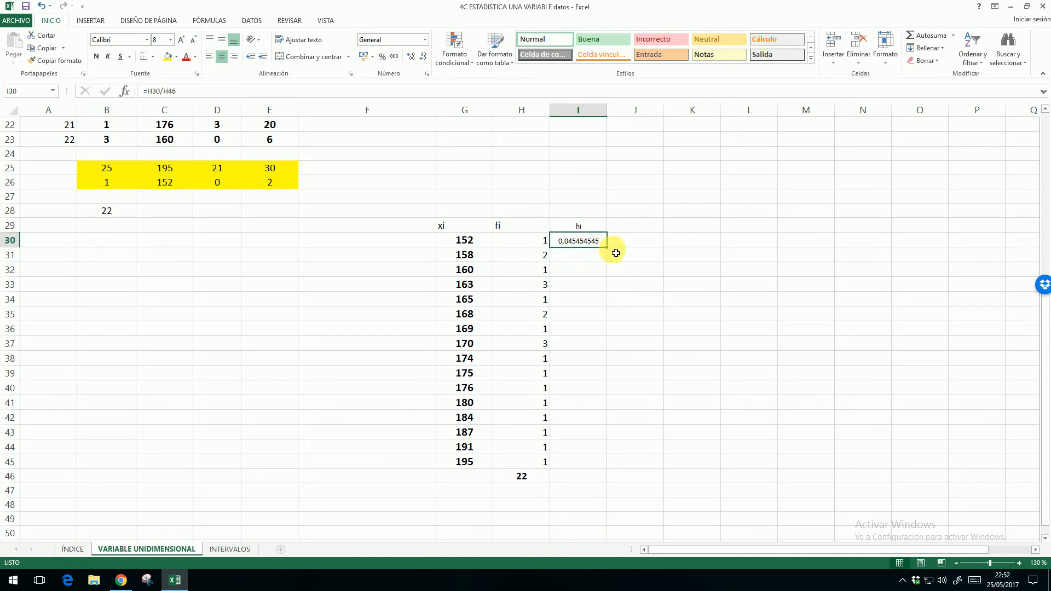
left_click_drag(609, 253, 612, 470)
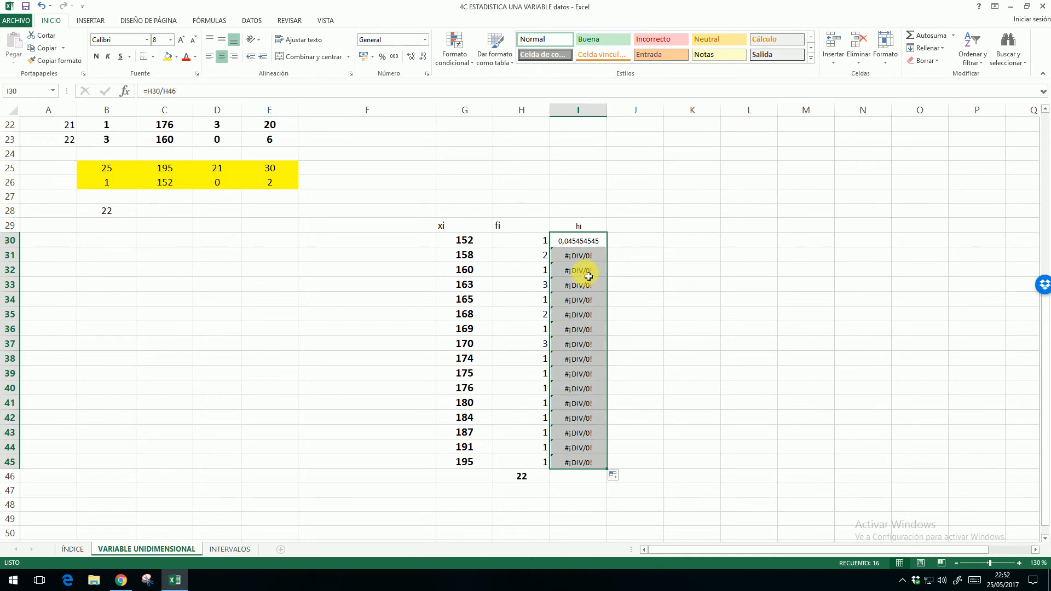
scroll(587, 274, "down", 1)
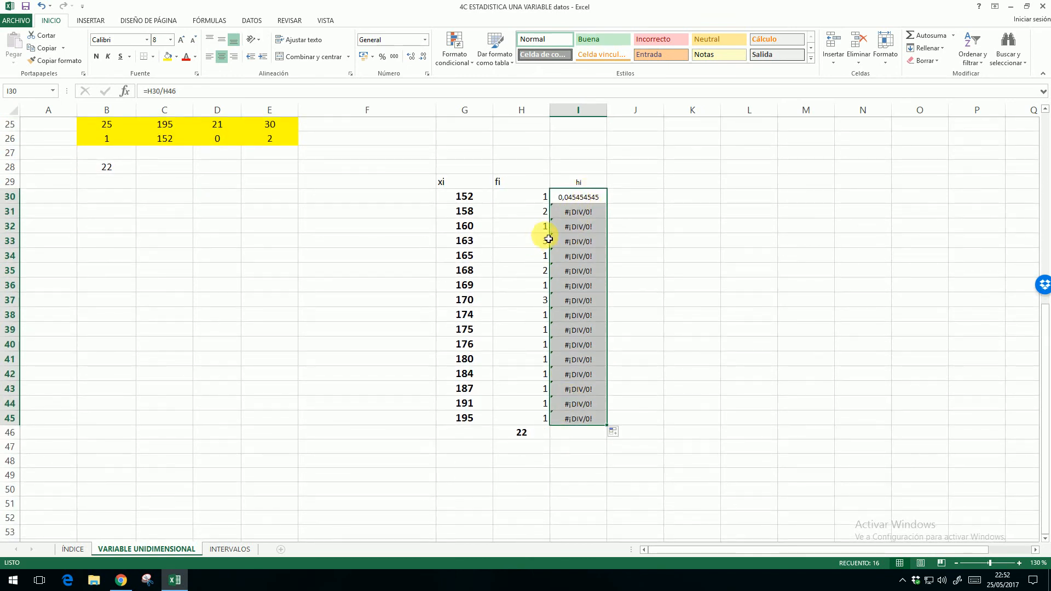
left_click(587, 233)
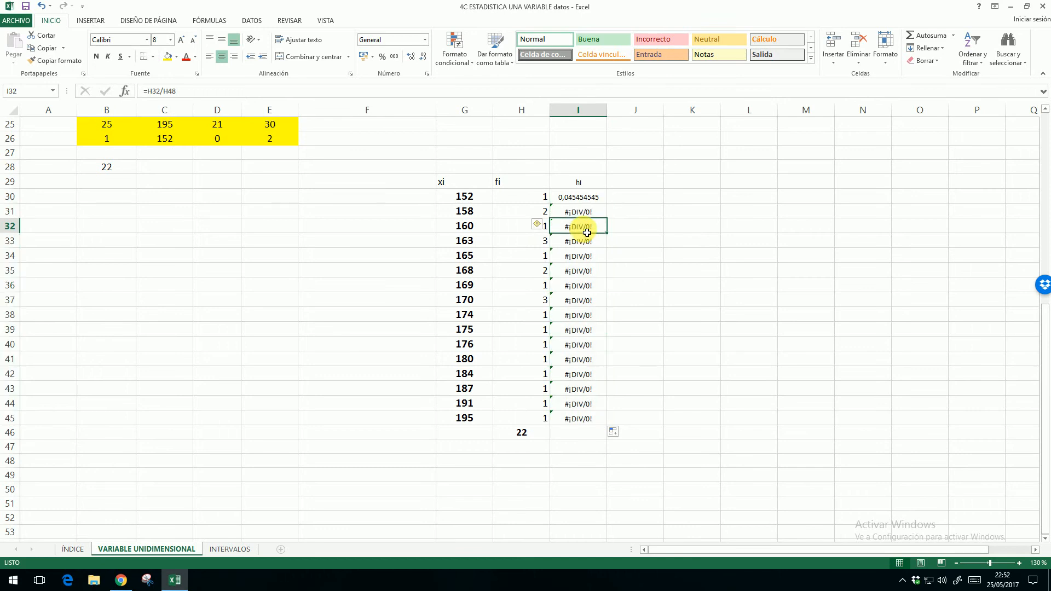
double_click(586, 230)
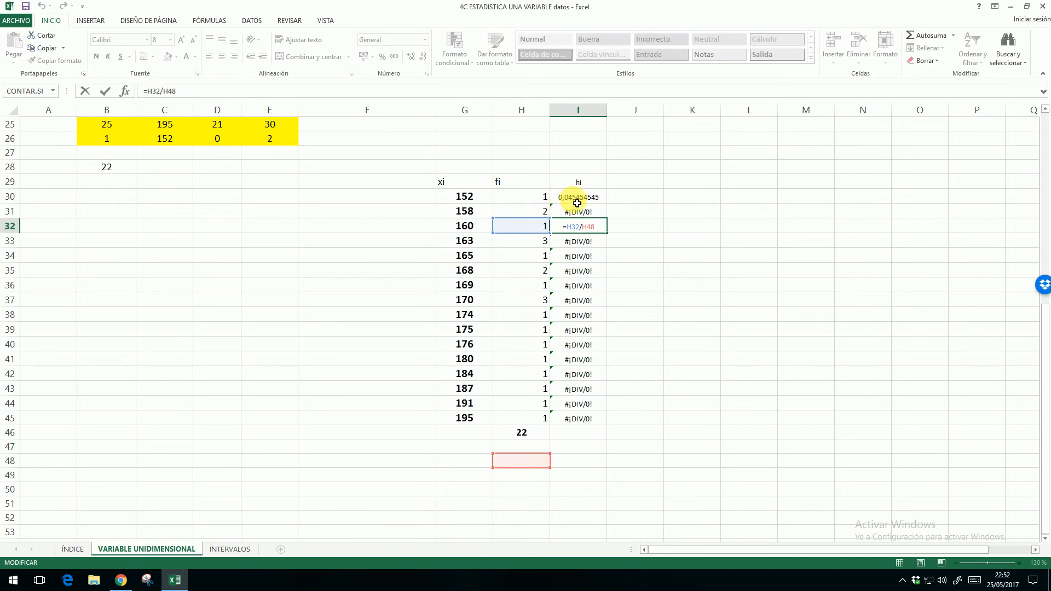
left_click(577, 203)
key("Escape")
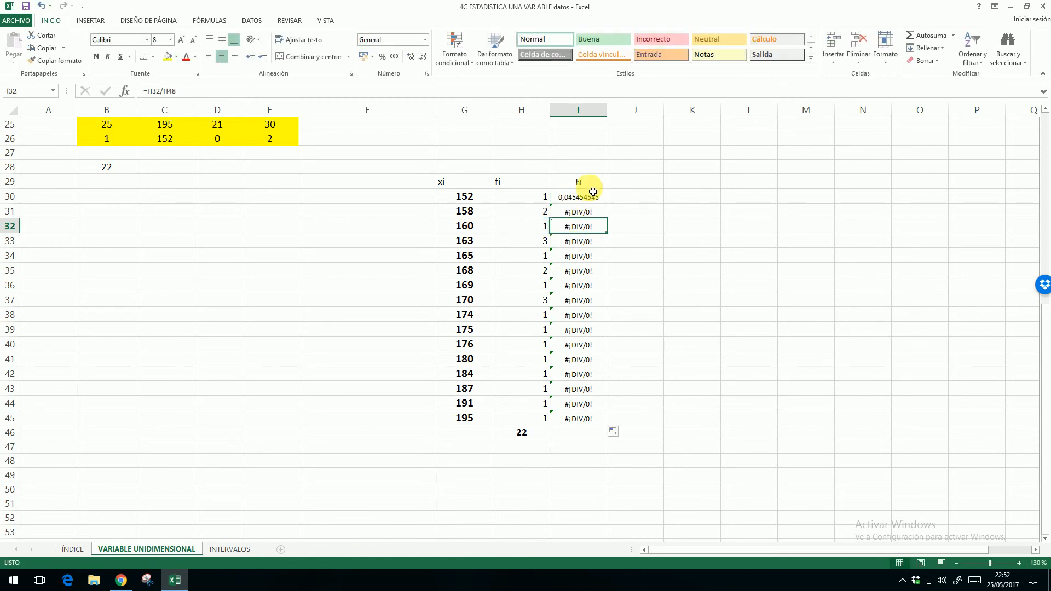
- Make the total absolute in I30, giving =H30/$H$46, and copy the formula down through I45
left_click(588, 197)
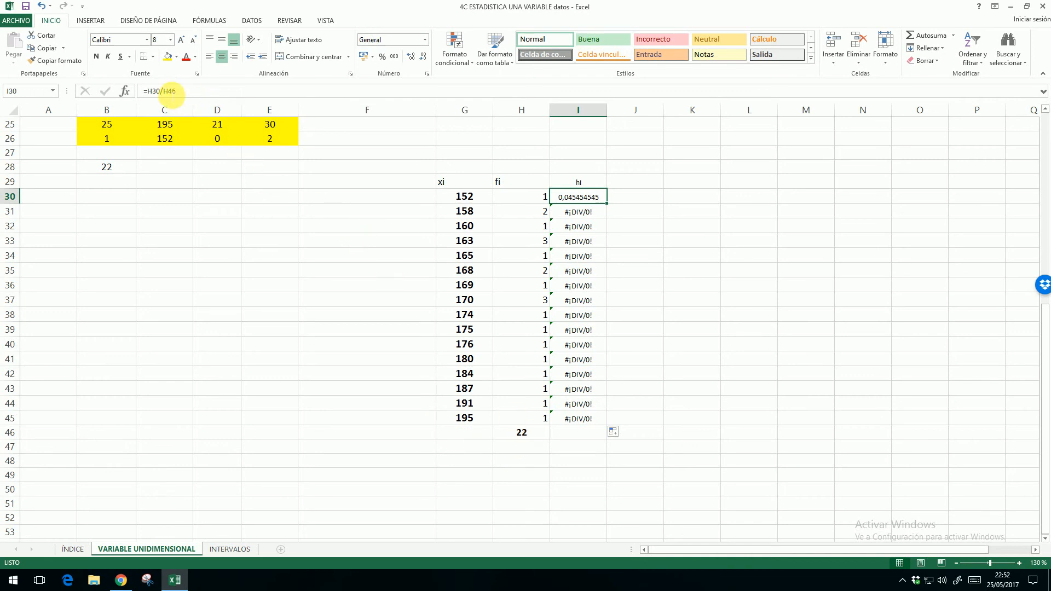
left_click(164, 92)
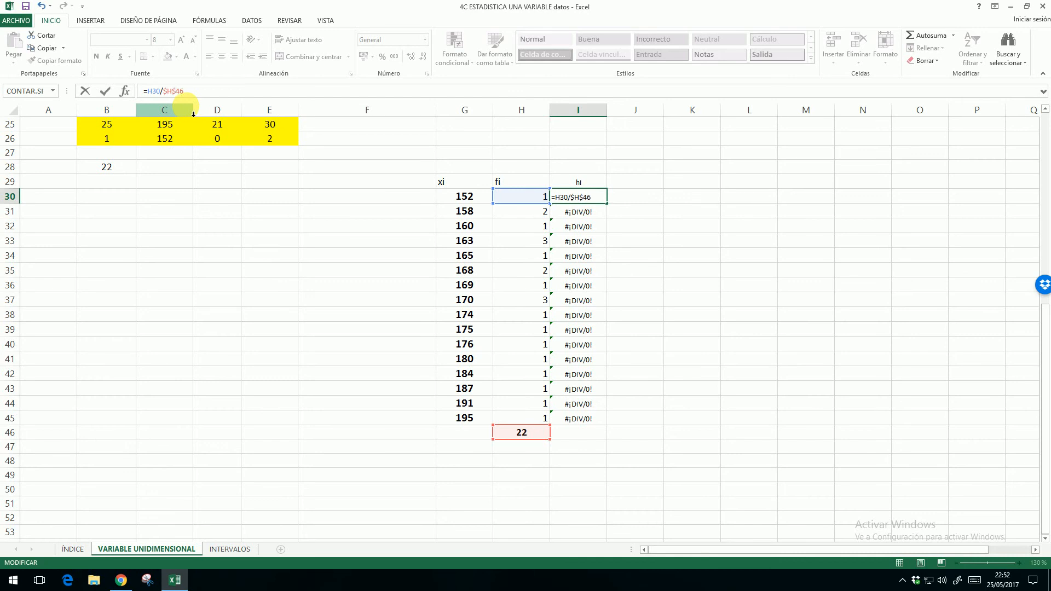
key("Return")
key("Up")
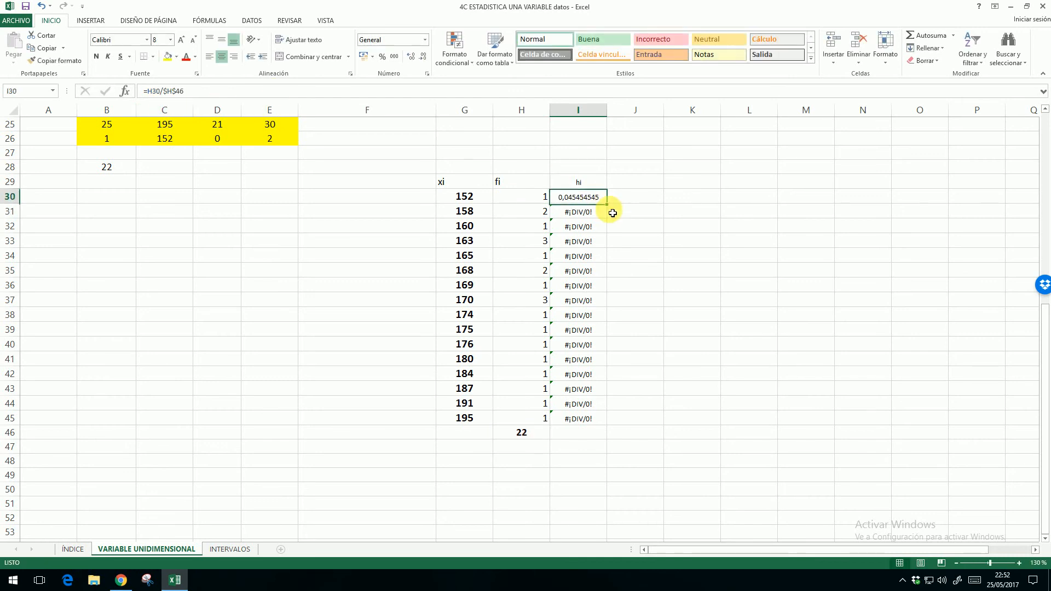
left_click_drag(612, 208, 605, 421)
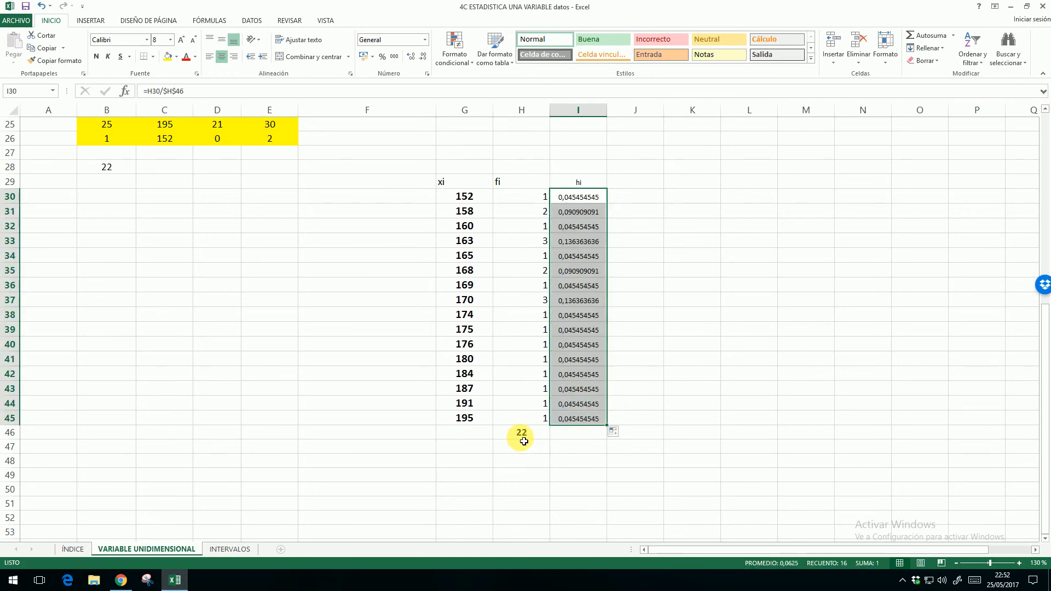
- Add the sum of the relative frequencies I30:I45 in I46
left_click(586, 431)
left_click_drag(589, 202, 589, 436)
left_click(921, 35)
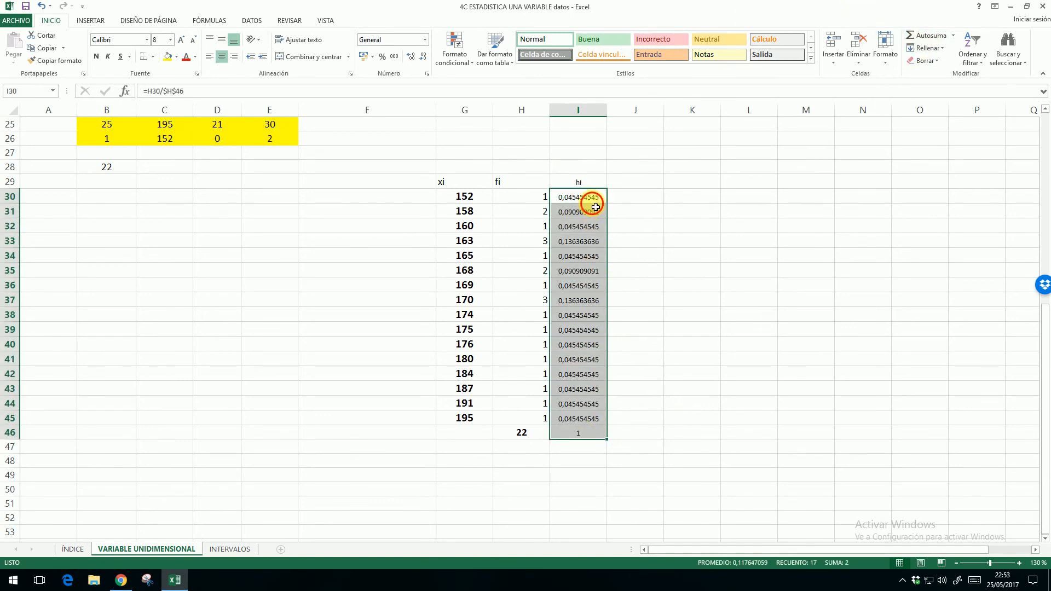
- Format the relative frequencies I30:I45 to show two decimal places
left_click_drag(581, 198, 599, 413)
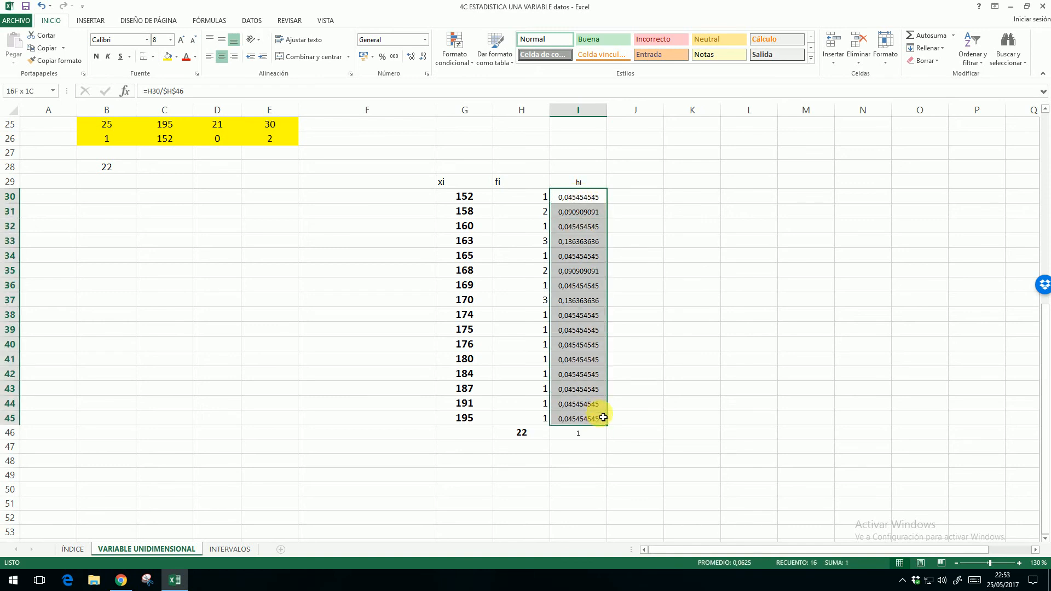
left_click(423, 57)
left_click(423, 57)
left_click(423, 57)
left_click(423, 57)
left_click(423, 57)
left_click(422, 57)
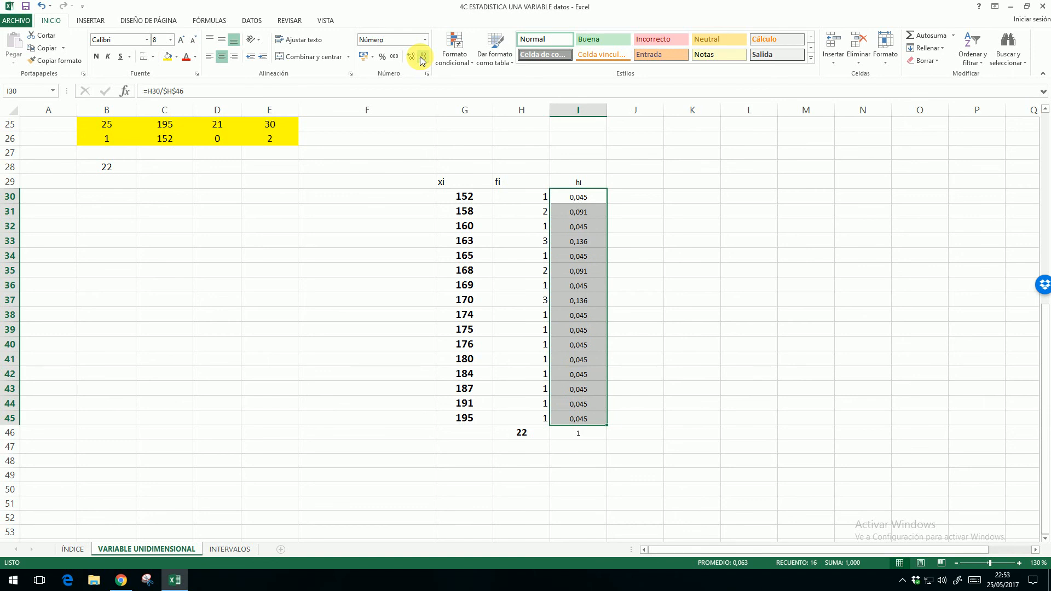
left_click(422, 57)
- Enter the header hi(%) in J29 for the percentage column
left_click(648, 183)
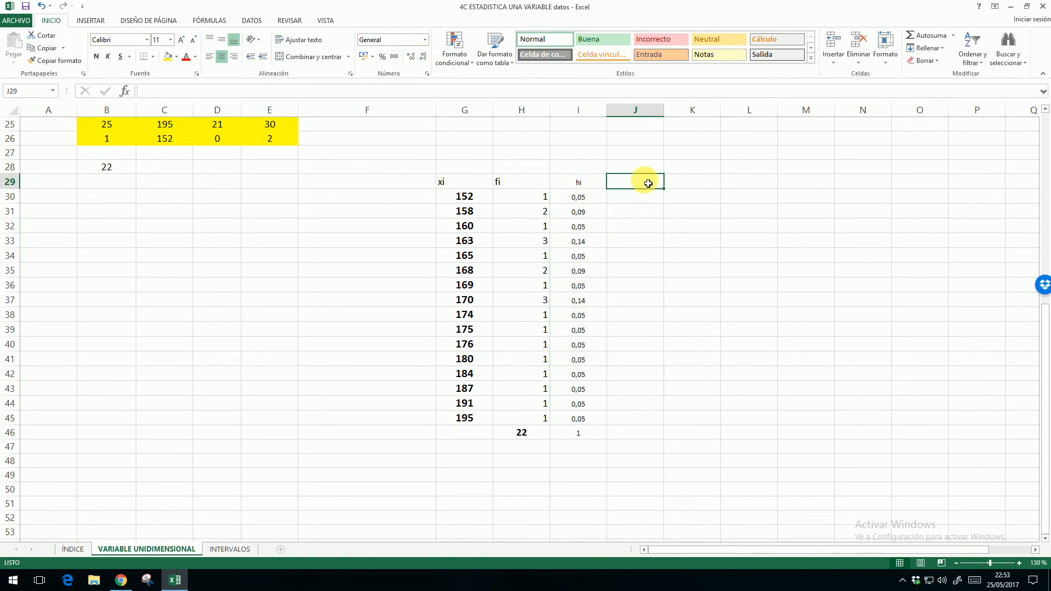
type("hi")
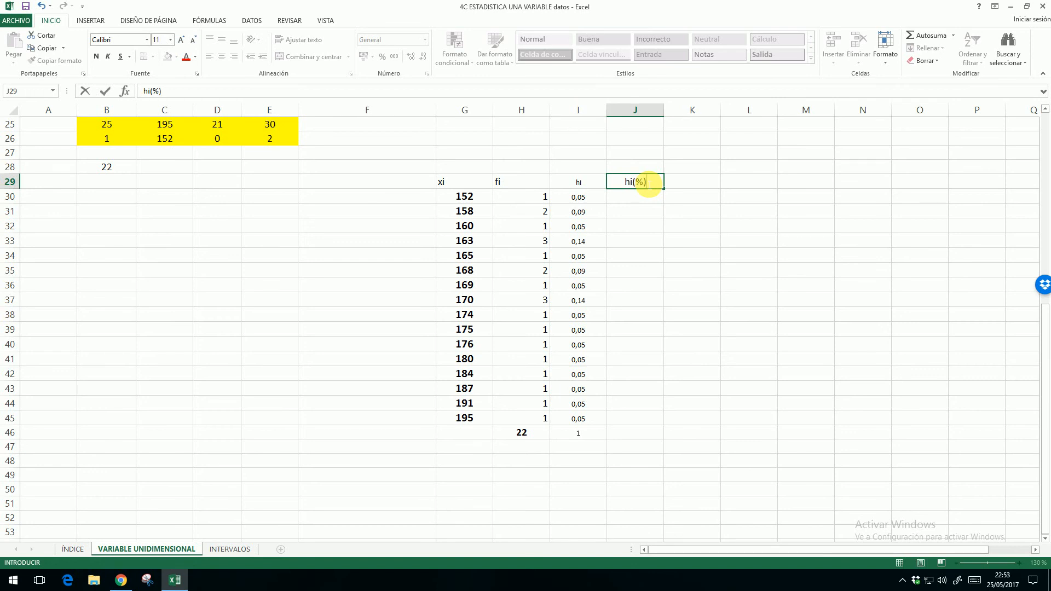
type("(%)")
key("Return")
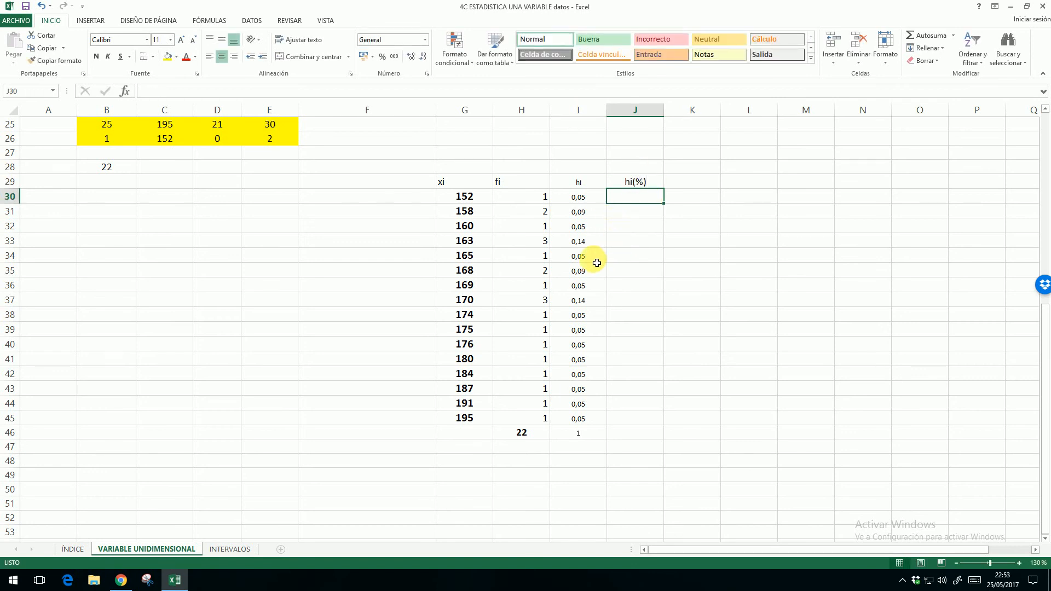
- Increase the font size of the hi column, I29:I46, to 10
left_click(591, 188)
left_click_drag(591, 189, 603, 431)
left_click(183, 40)
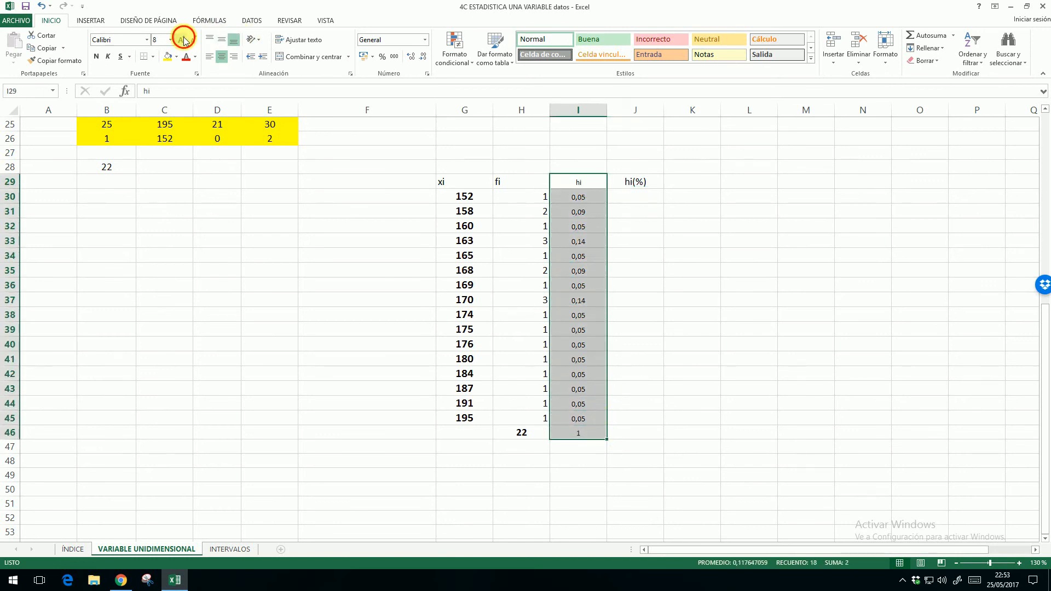
left_click(183, 41)
left_click(184, 41)
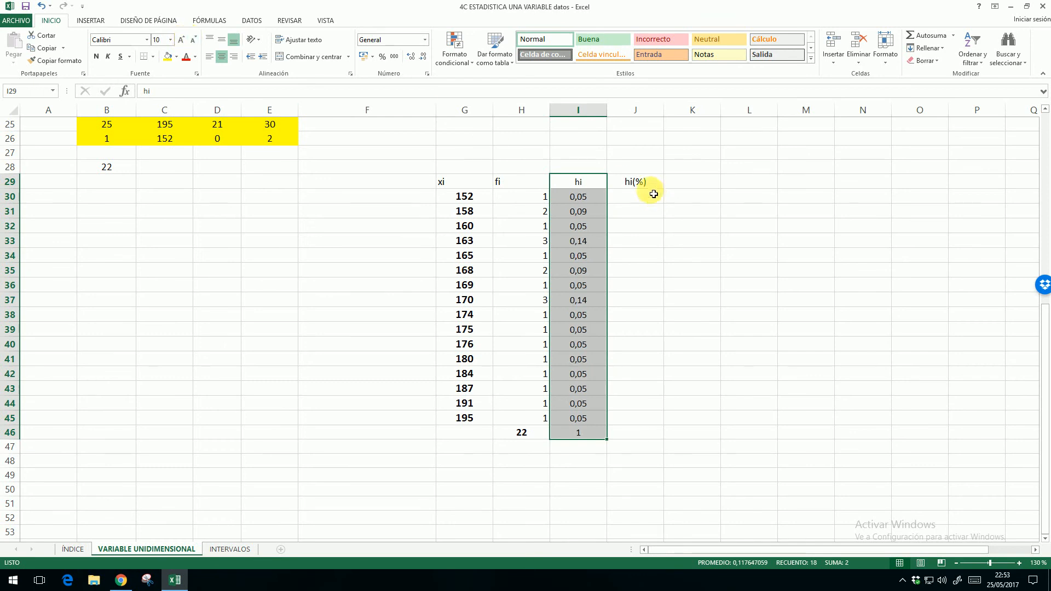
left_click(637, 184)
left_click_drag(584, 183, 581, 434)
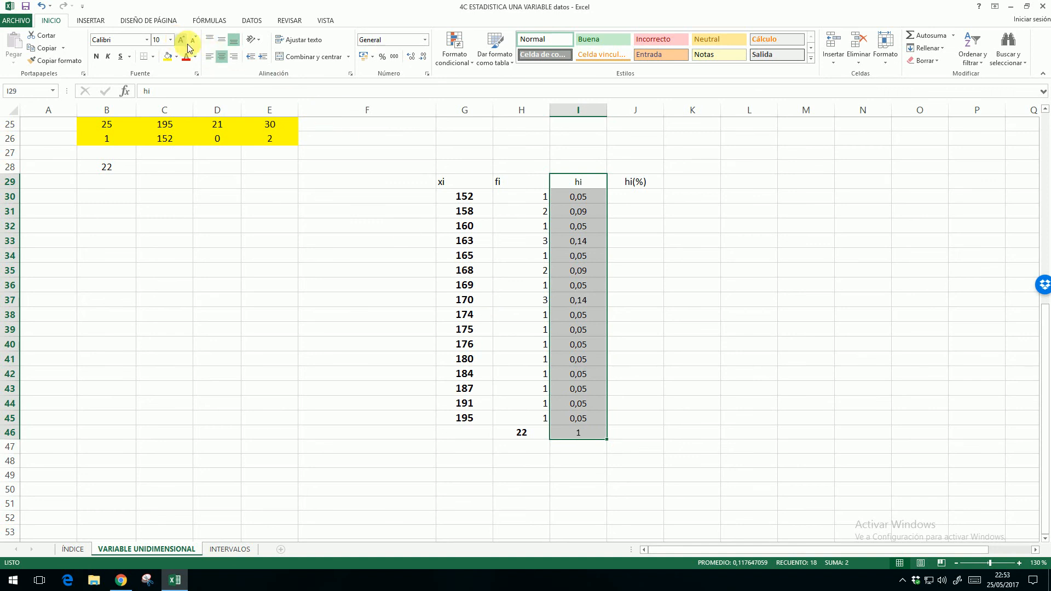
- Enter =I30 in J30 and copy the formula down through J45
left_click(648, 201)
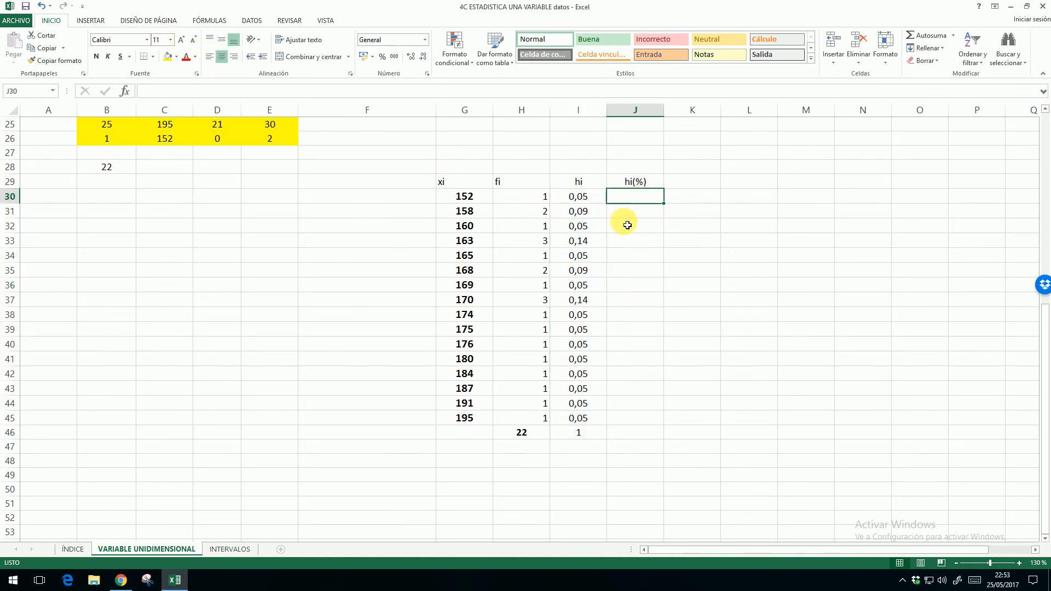
type("=")
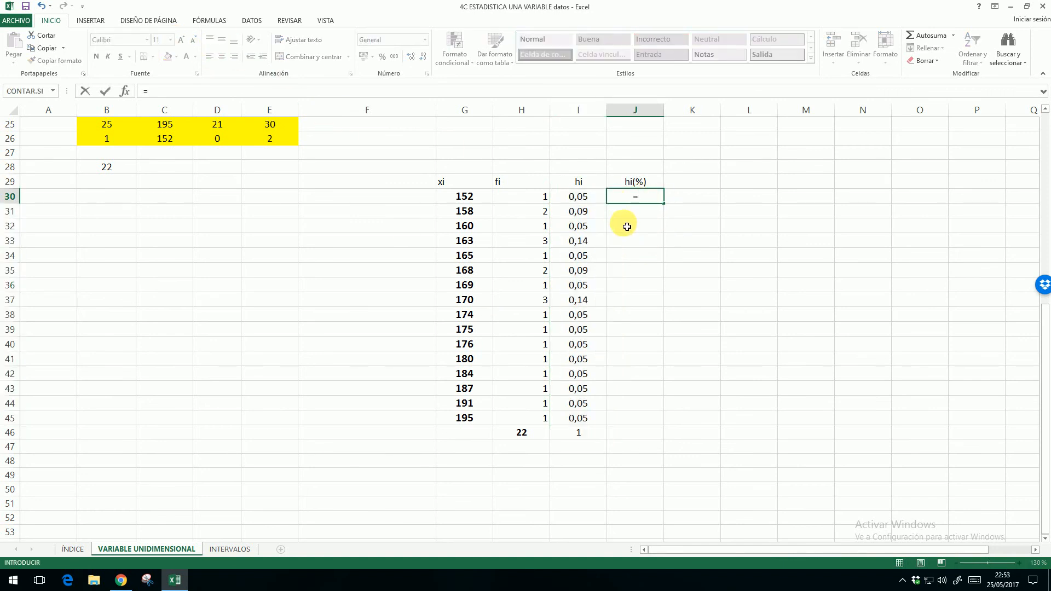
left_click(591, 203)
key("ctrl+Return")
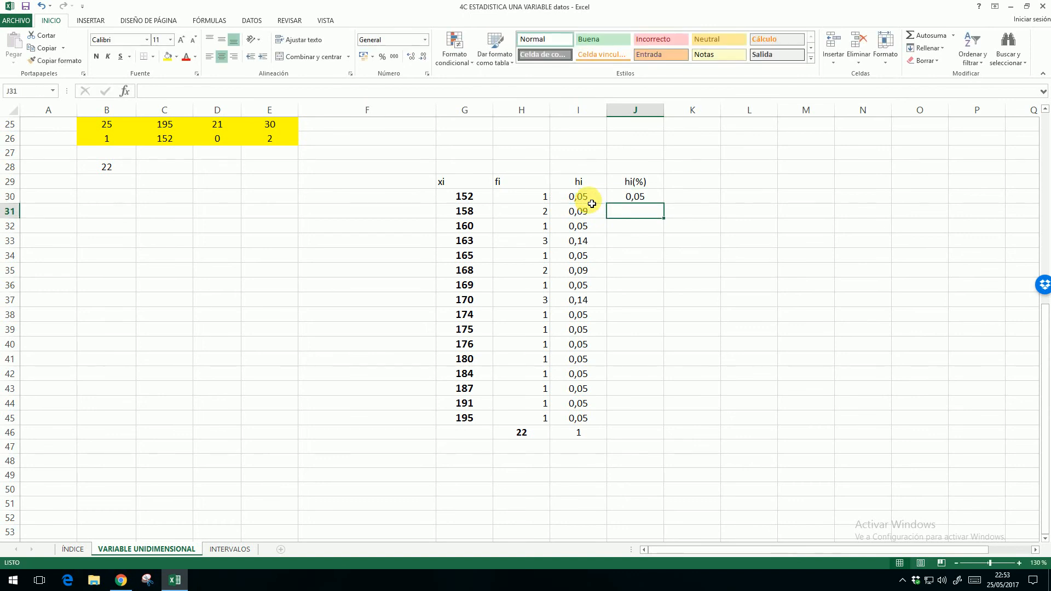
left_click_drag(667, 209, 660, 426)
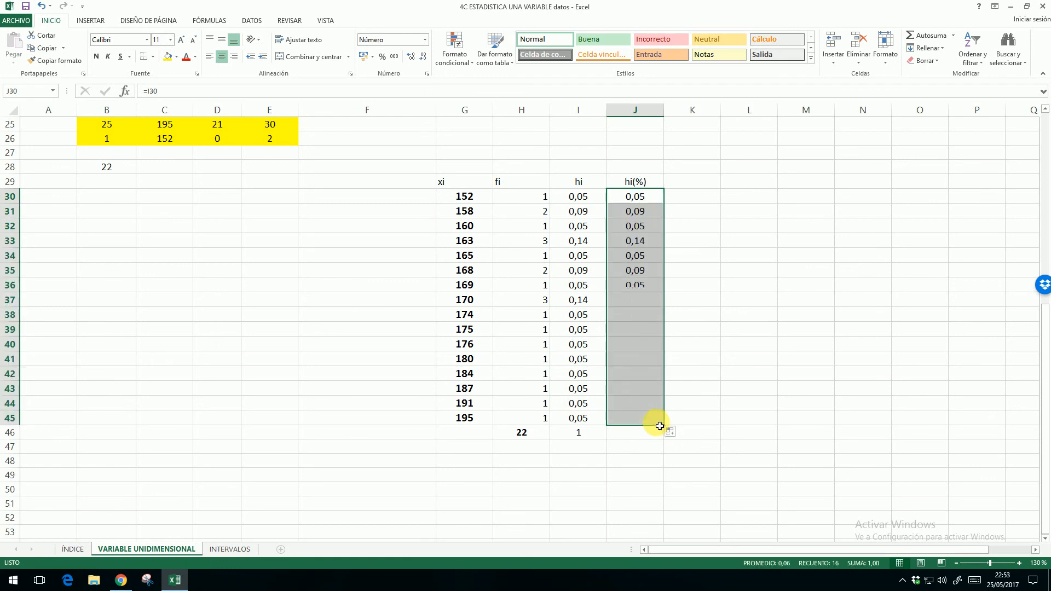
- Format J30:J45 as percentages with two decimal places
left_click(387, 55)
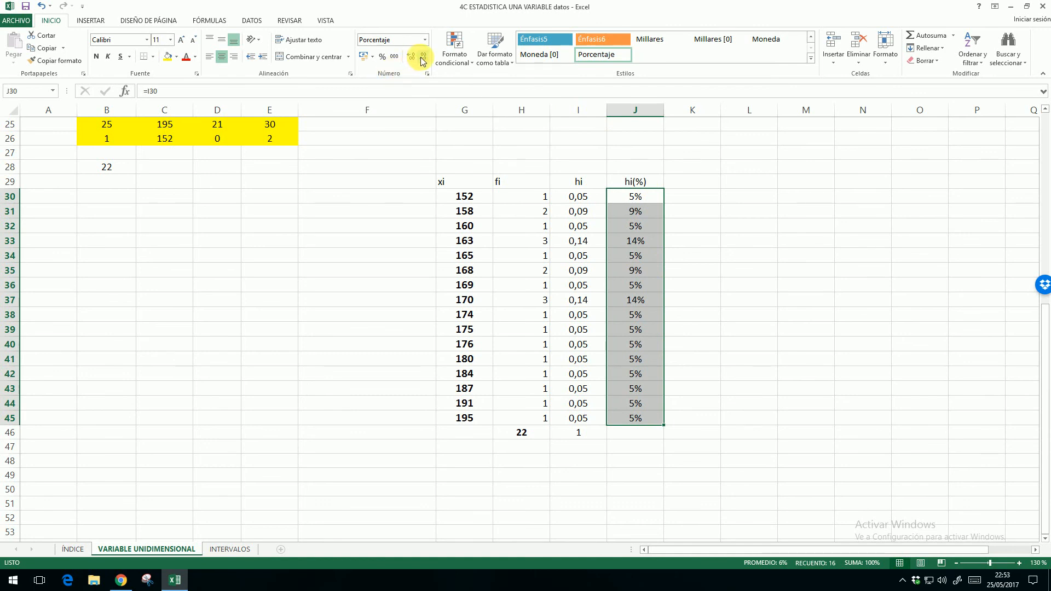
left_click(411, 56)
left_click(410, 56)
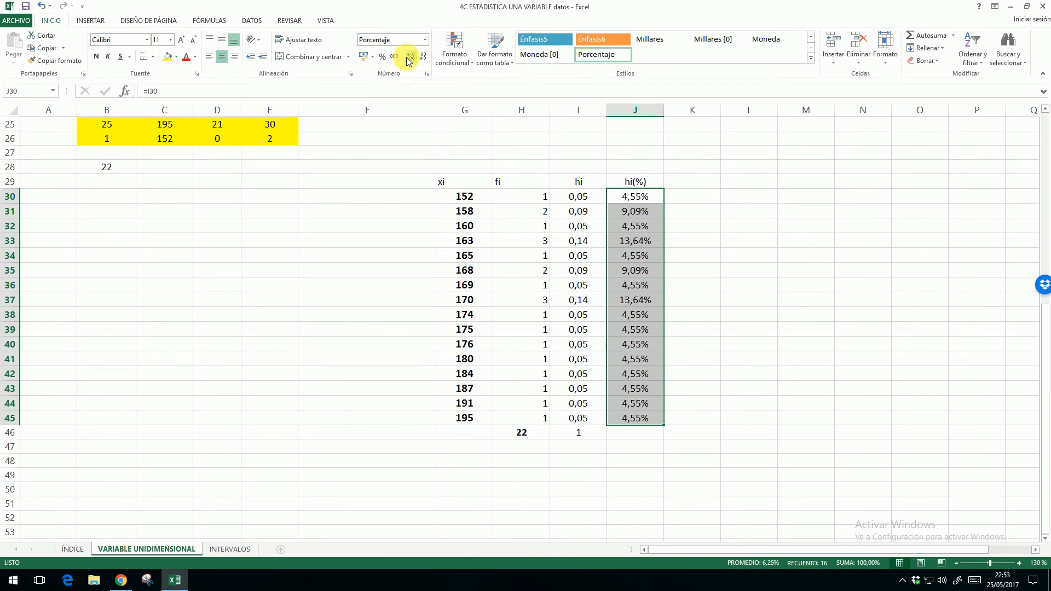
- Add the sum of the percentages J30:J45 in J46
left_click(639, 432)
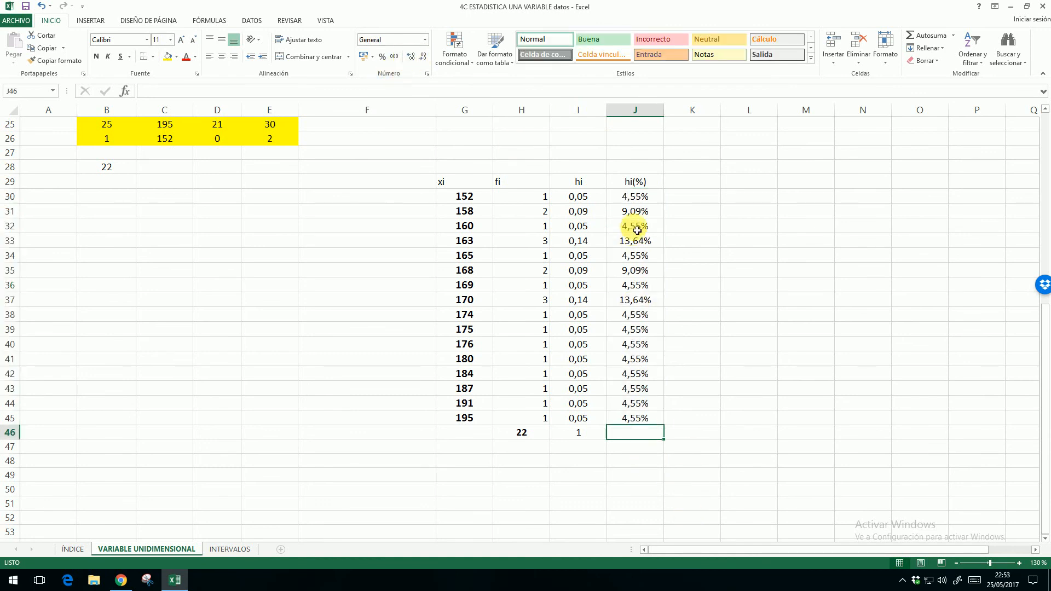
left_click_drag(638, 200, 638, 433)
left_click(929, 35)
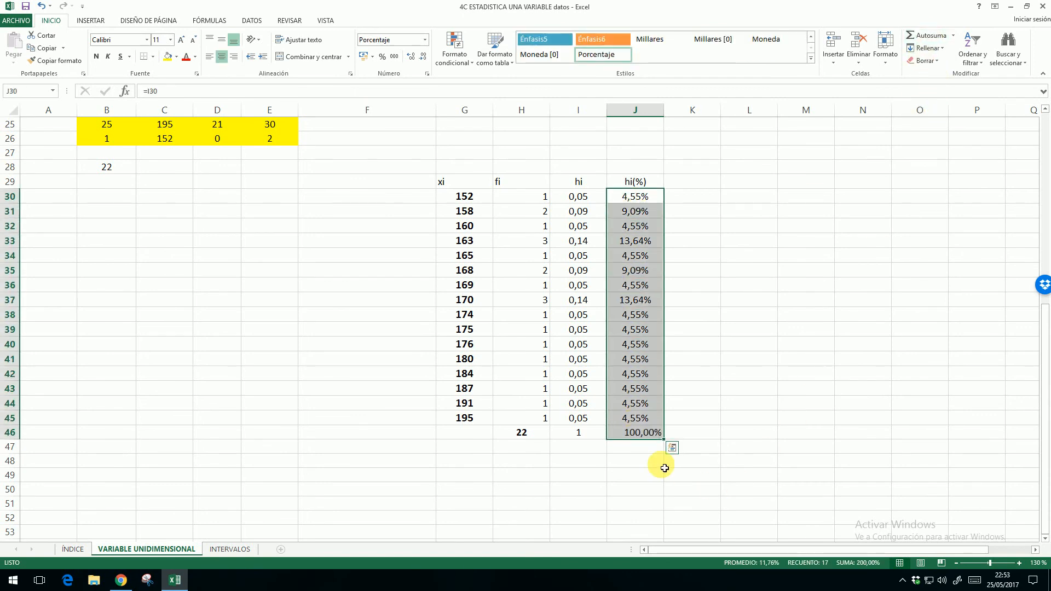
left_click(643, 433)
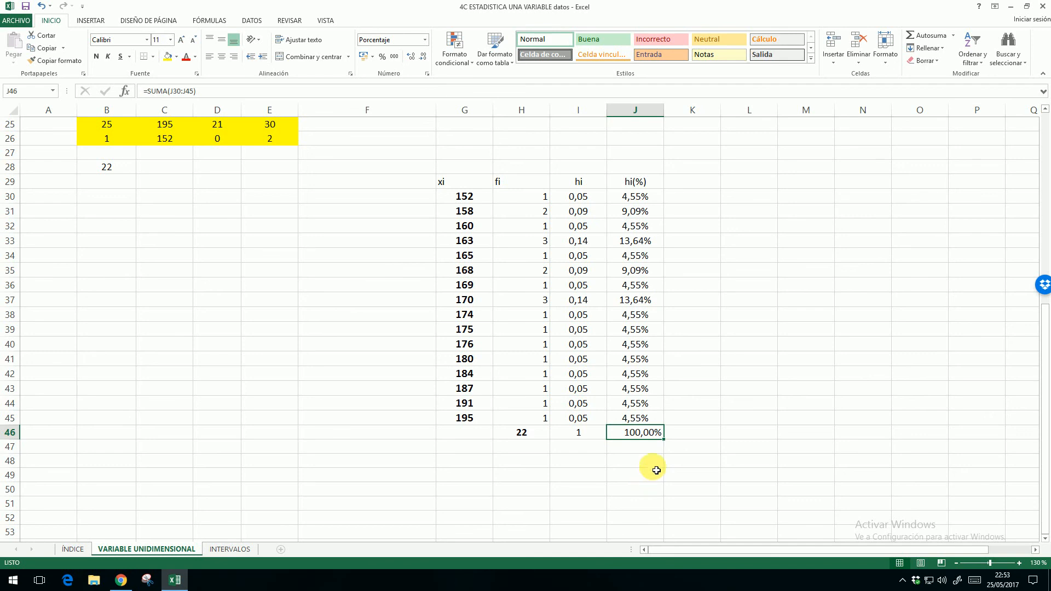
- Enter the header fi·xi in K29 for the product column
left_click(700, 183)
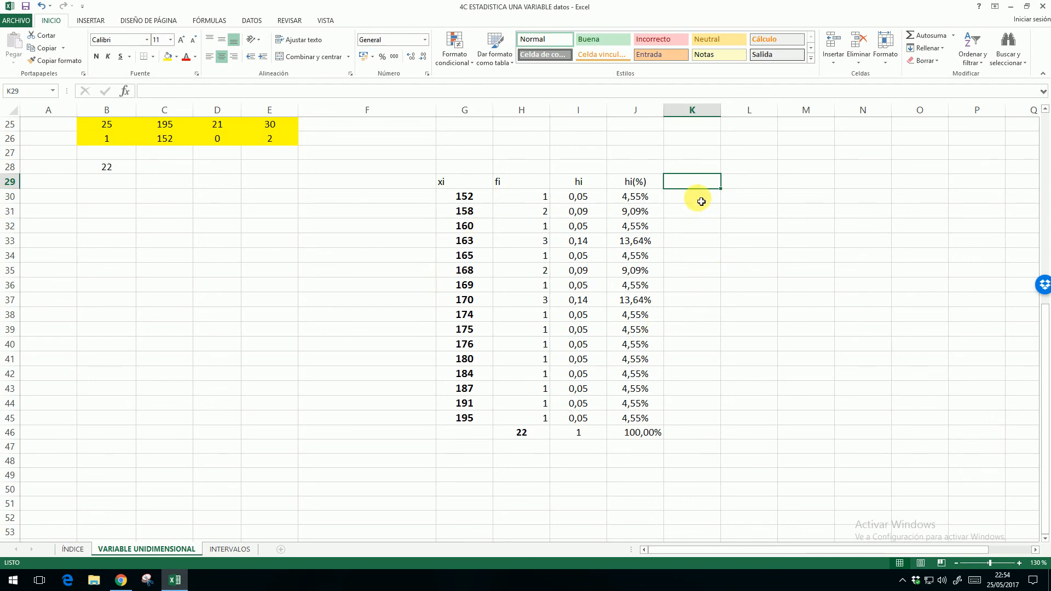
type("fi·xi")
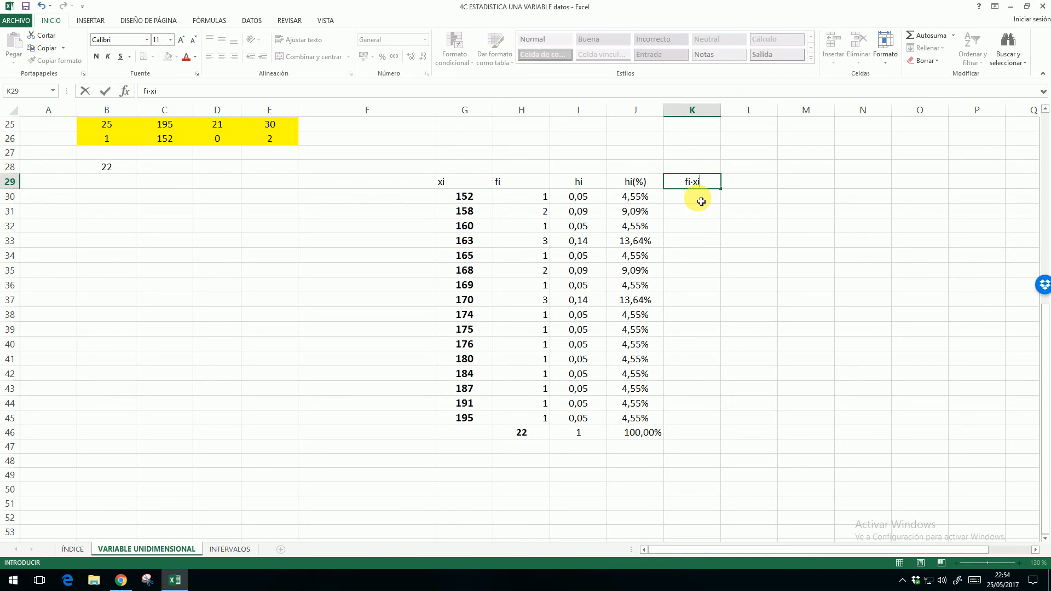
key("Return")
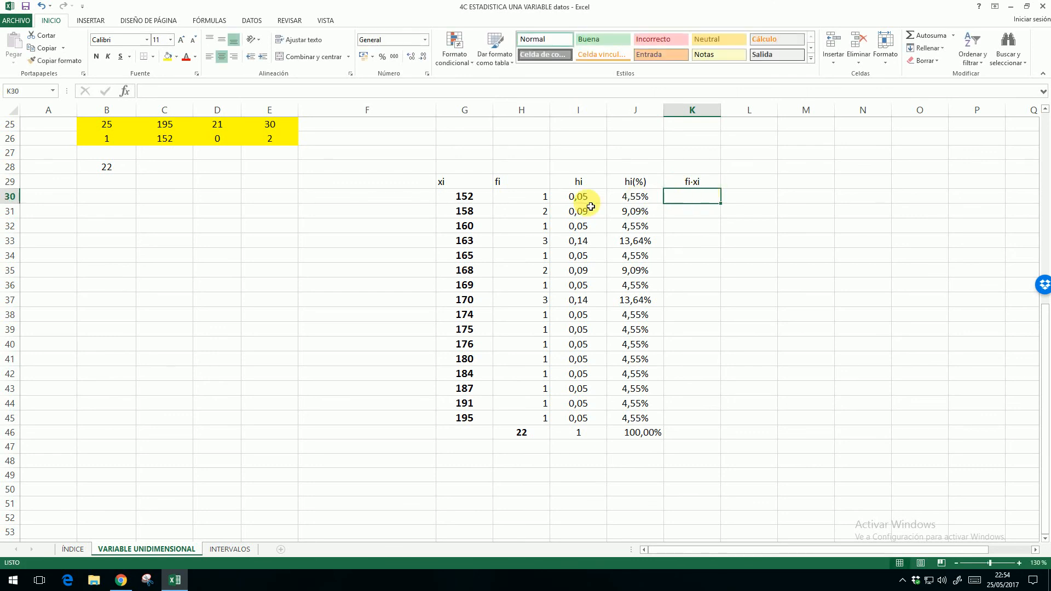
- Multiply value by frequency in K30 with =G30*H30 and copy the formula down through K45
type("=")
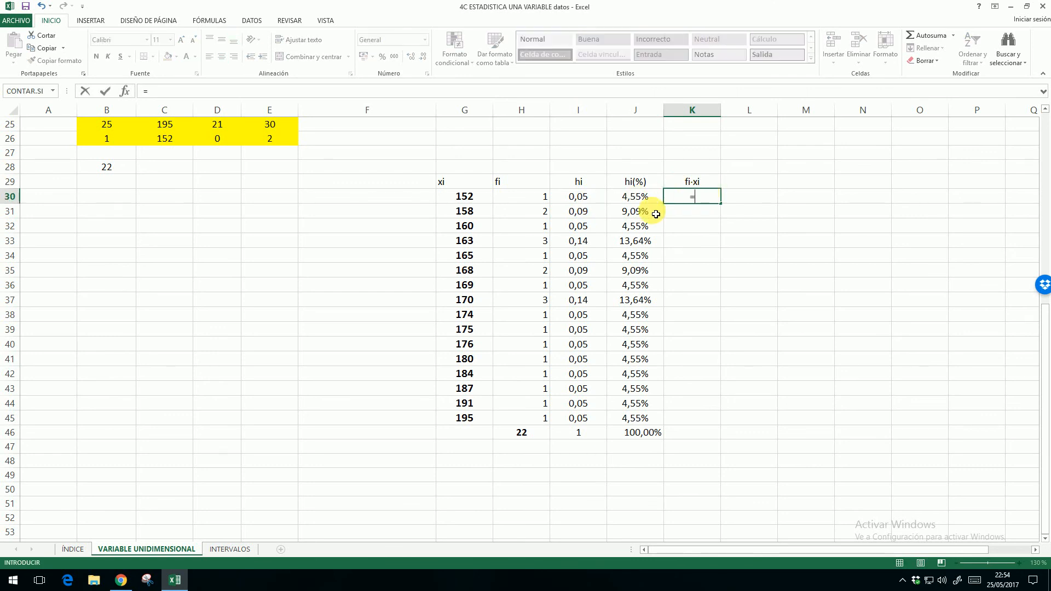
left_click(482, 203)
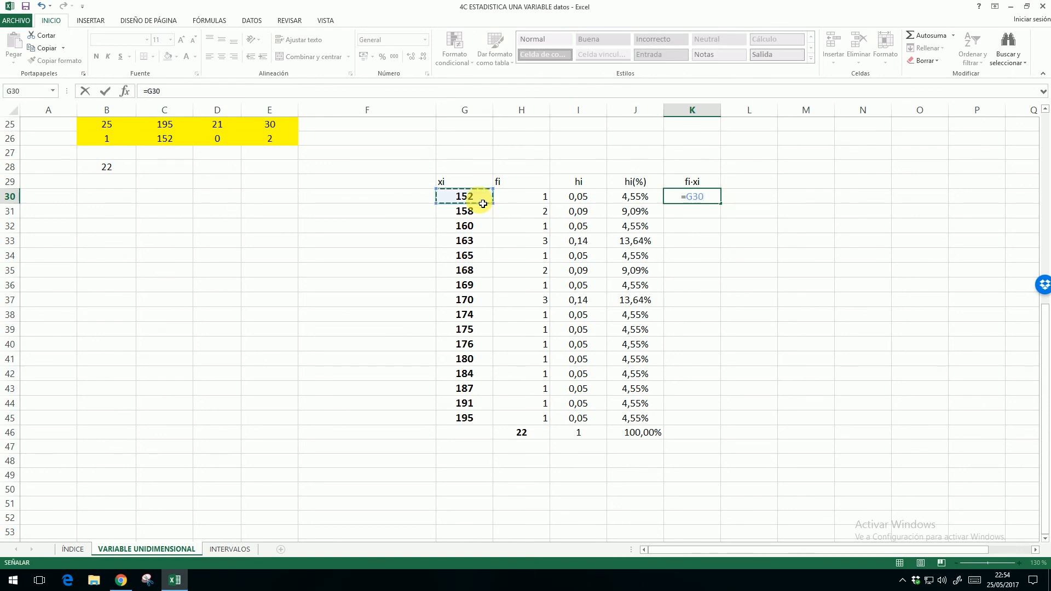
type("*")
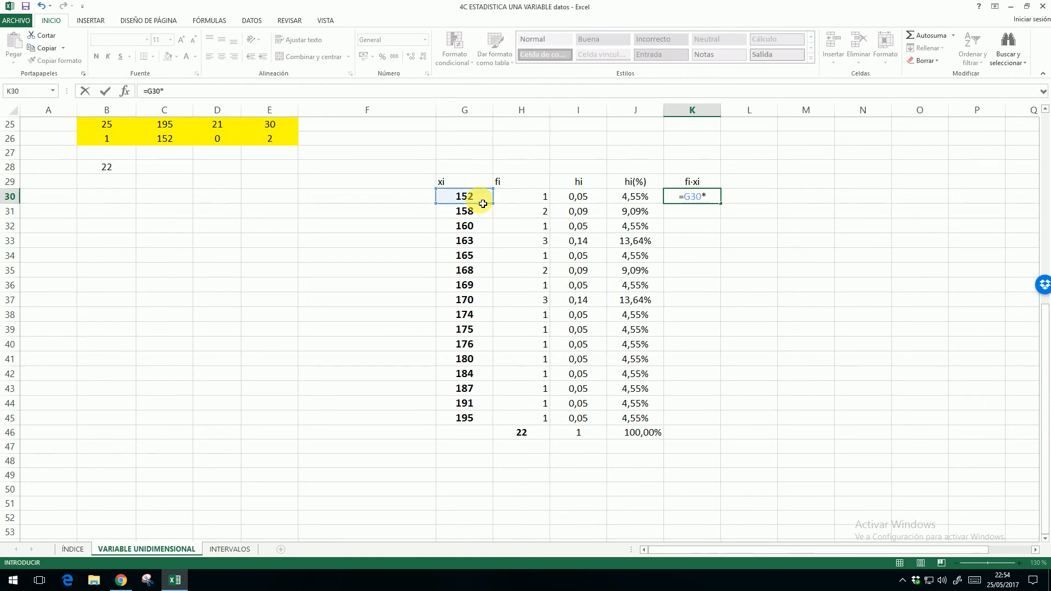
left_click(520, 202)
key("Return")
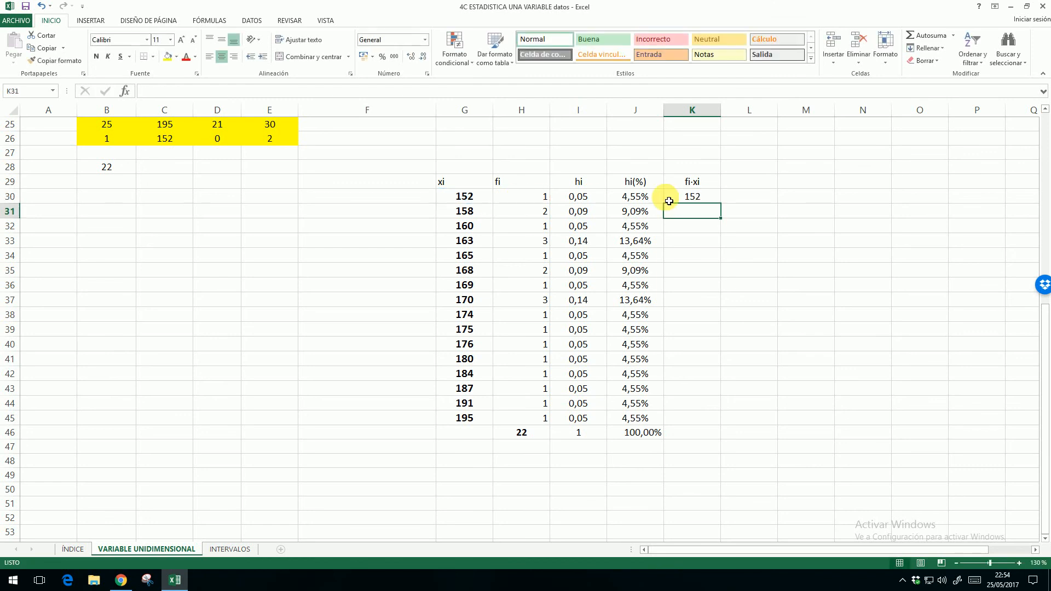
left_click(716, 199)
left_click_drag(721, 205, 724, 428)
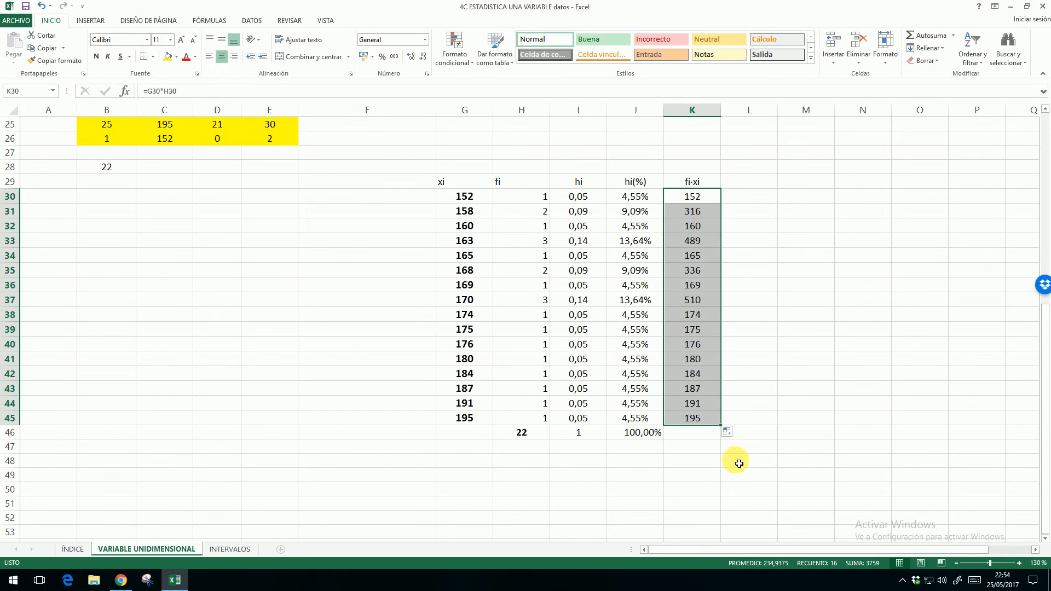
- Add the sum of the fi·xi products K30:K45 in K46
left_click(737, 462)
left_click(700, 213)
left_click_drag(693, 196, 688, 429)
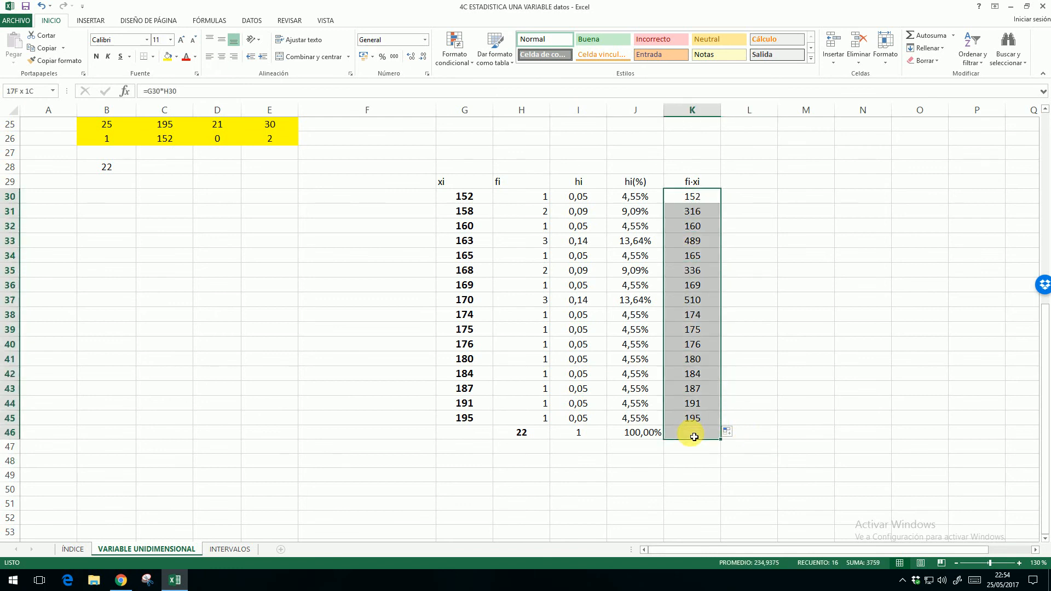
left_click(911, 35)
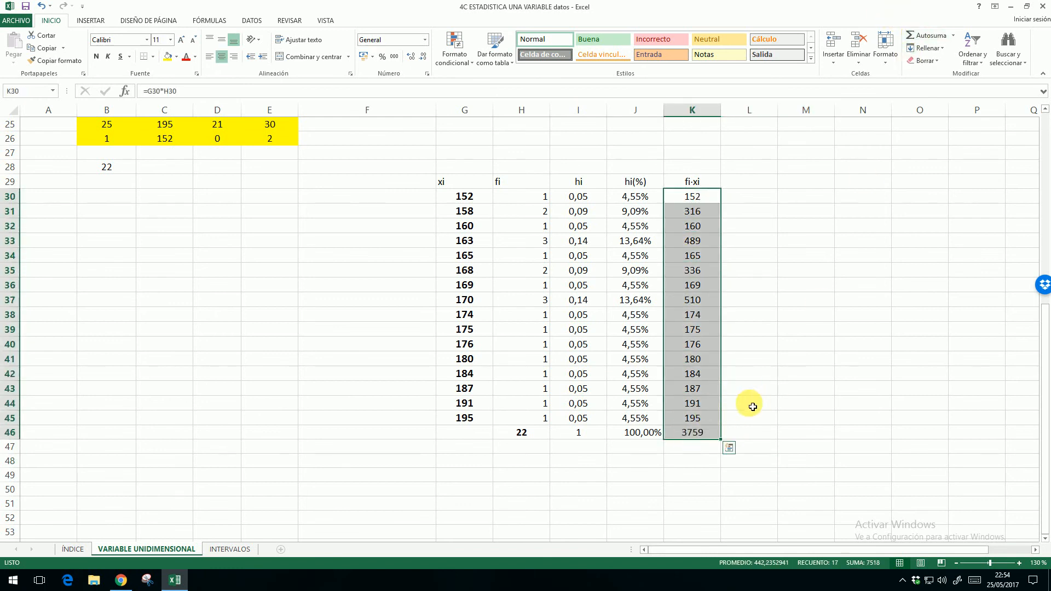
- Enter the header fi·xi^2 in L29 for the squared product column
left_click(746, 181)
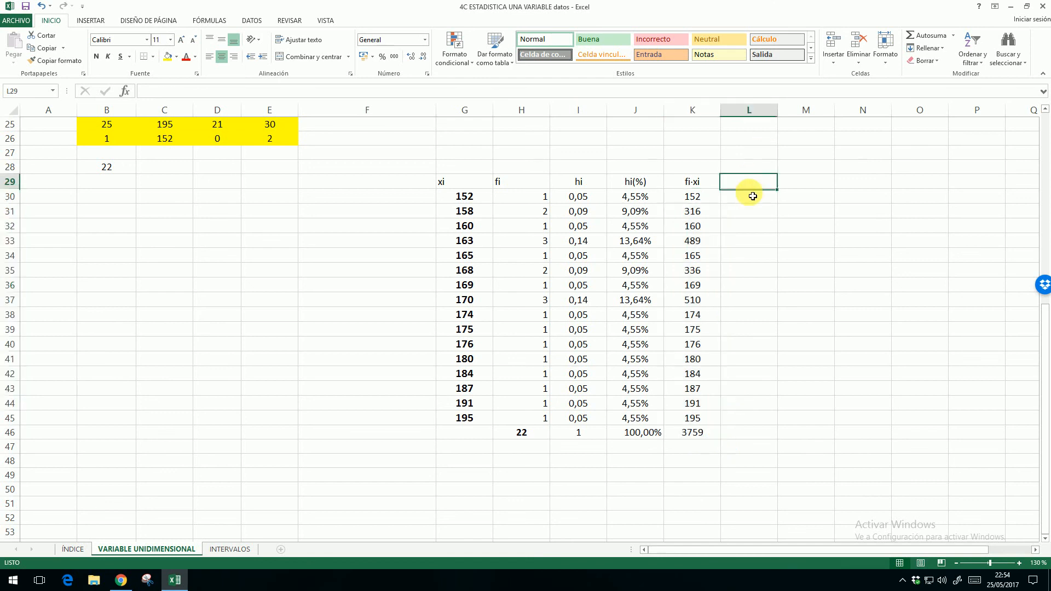
type("fi·xi^2")
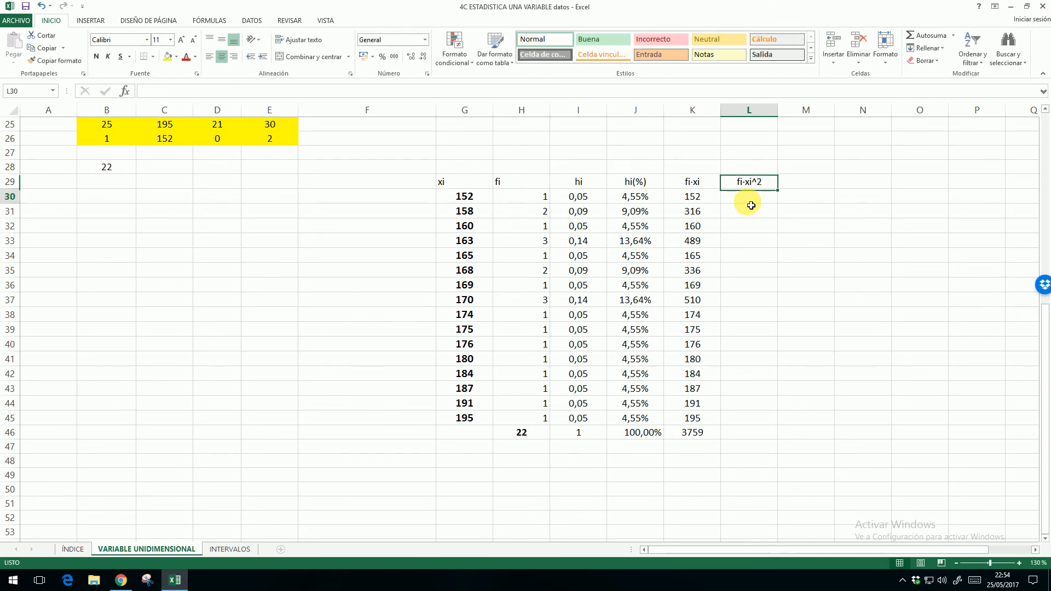
key("Return")
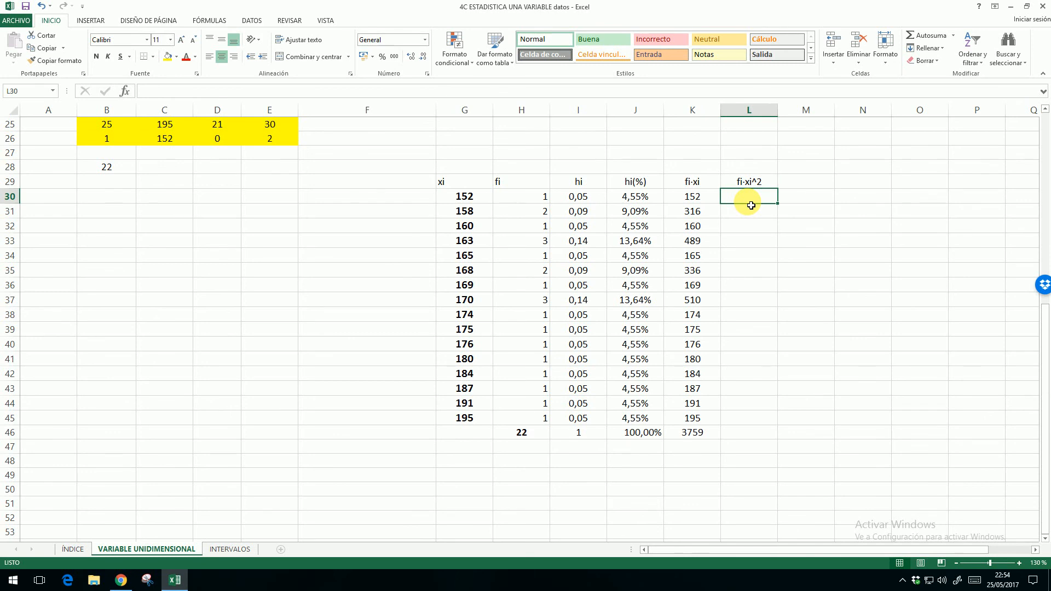
- Enter =H30*G30^2 in L30 and copy the formula down through L45
type("=")
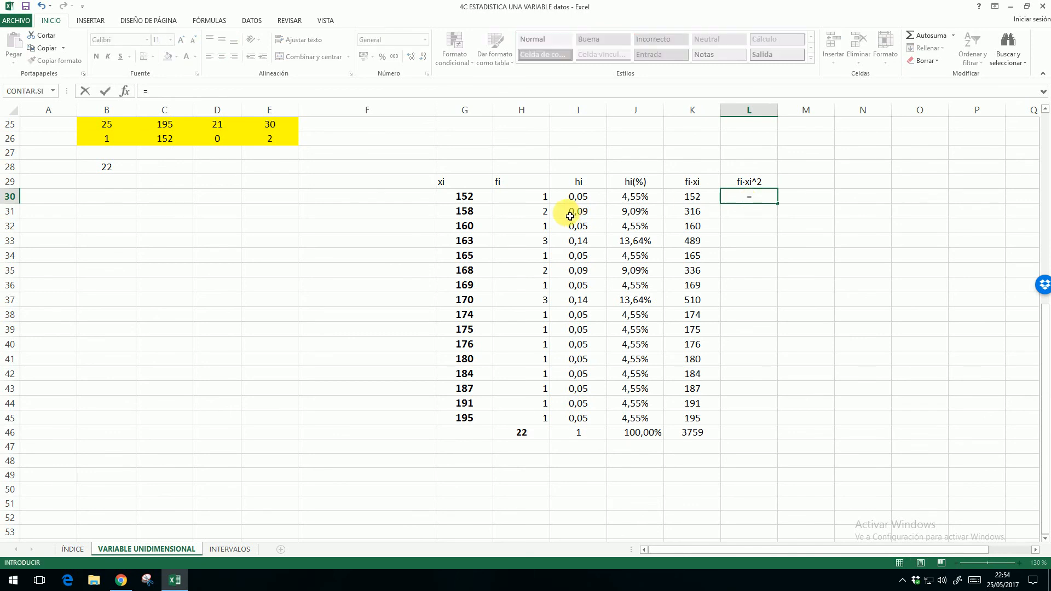
left_click(537, 198)
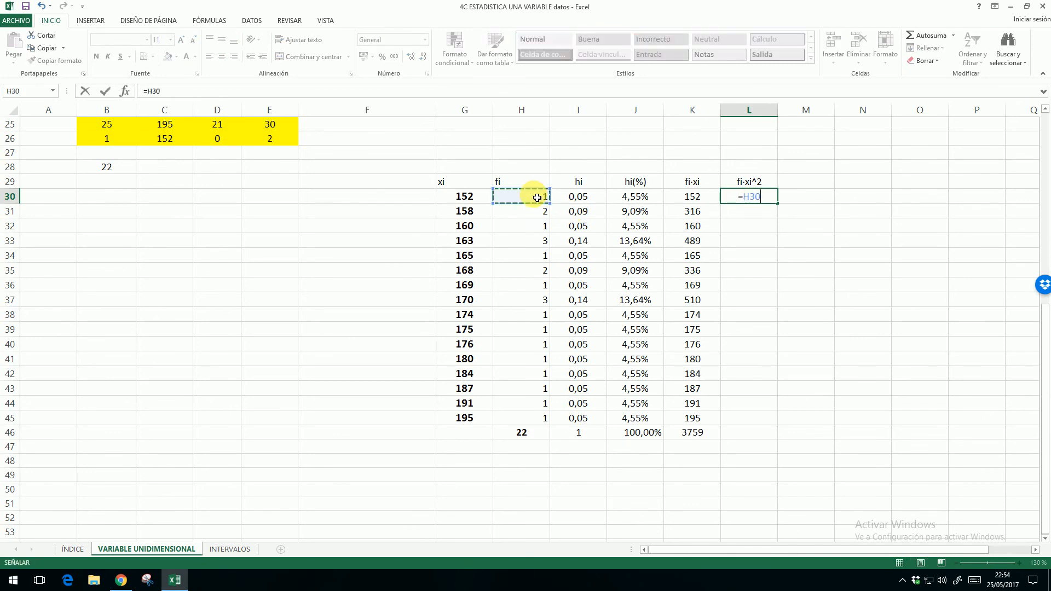
type("*")
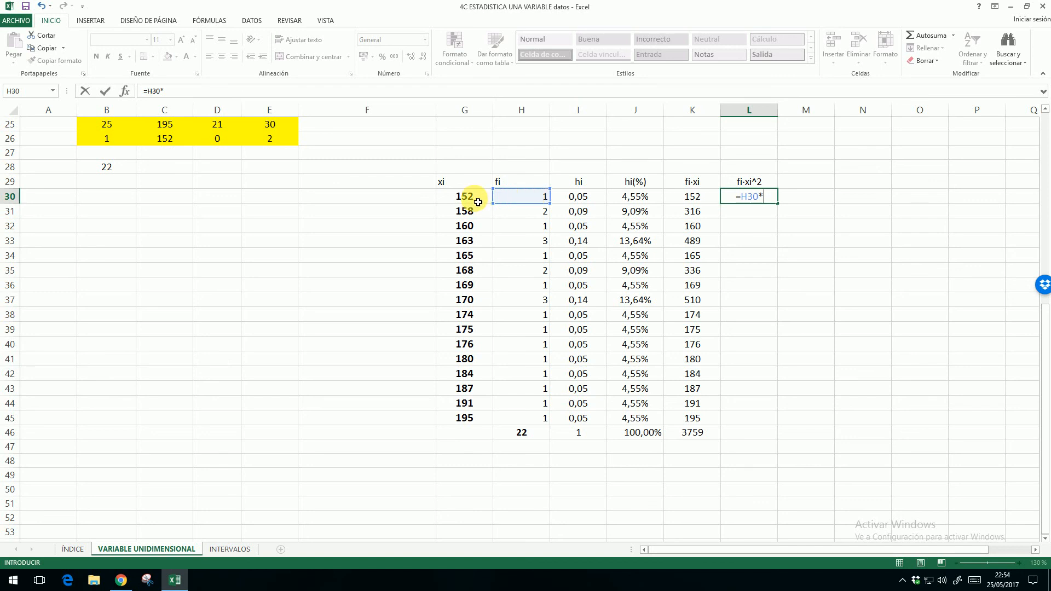
left_click(478, 202)
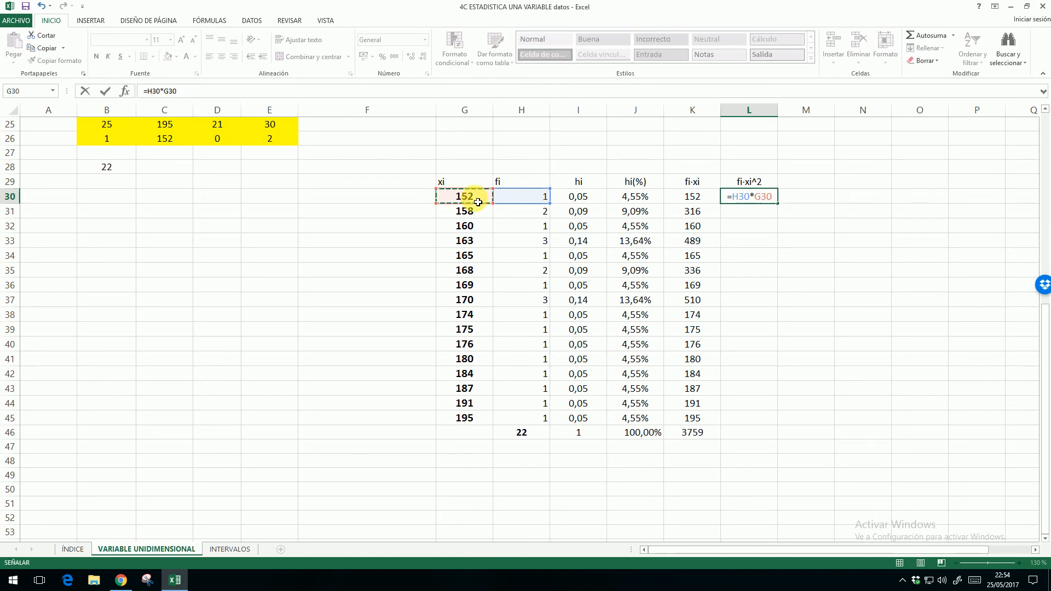
type("^2")
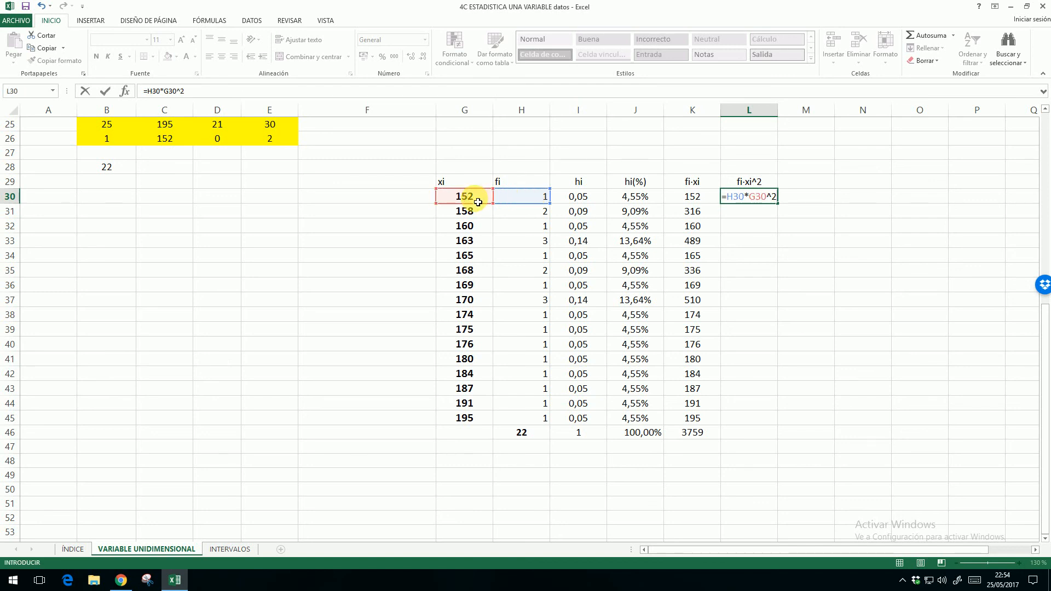
key("ctrl+Return")
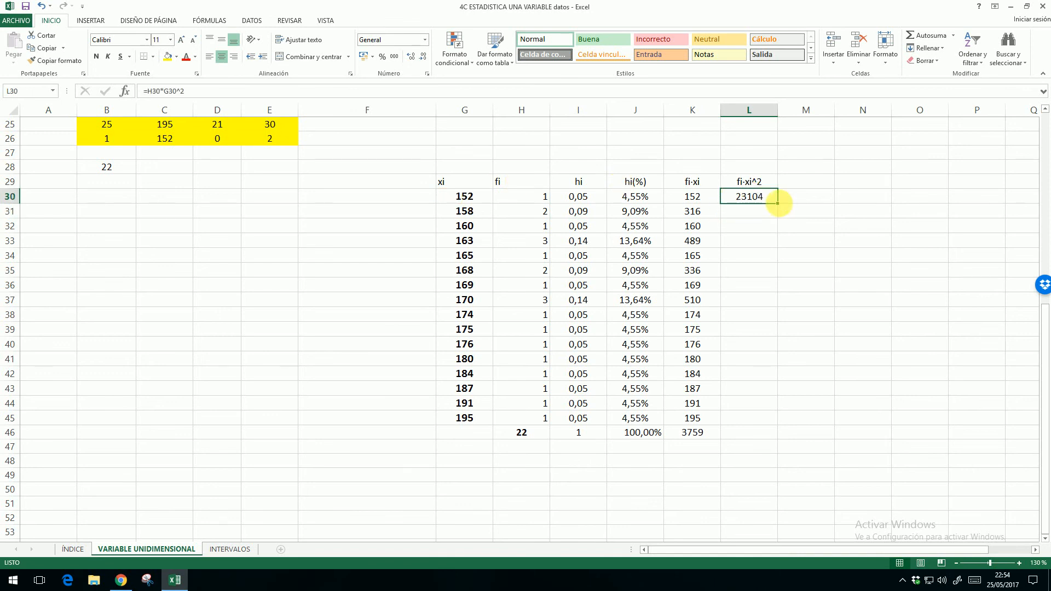
left_click_drag(777, 203, 791, 424)
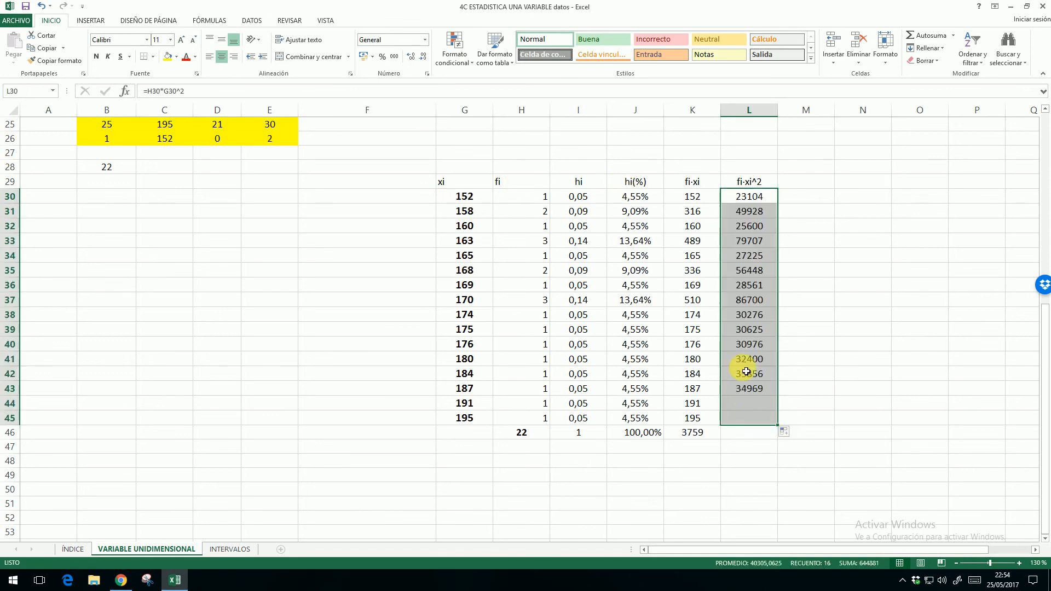
- Add the sum of the fi·xi^2 values L30:L45 in L46
left_click(798, 228)
left_click_drag(763, 196, 775, 442)
left_click(925, 35)
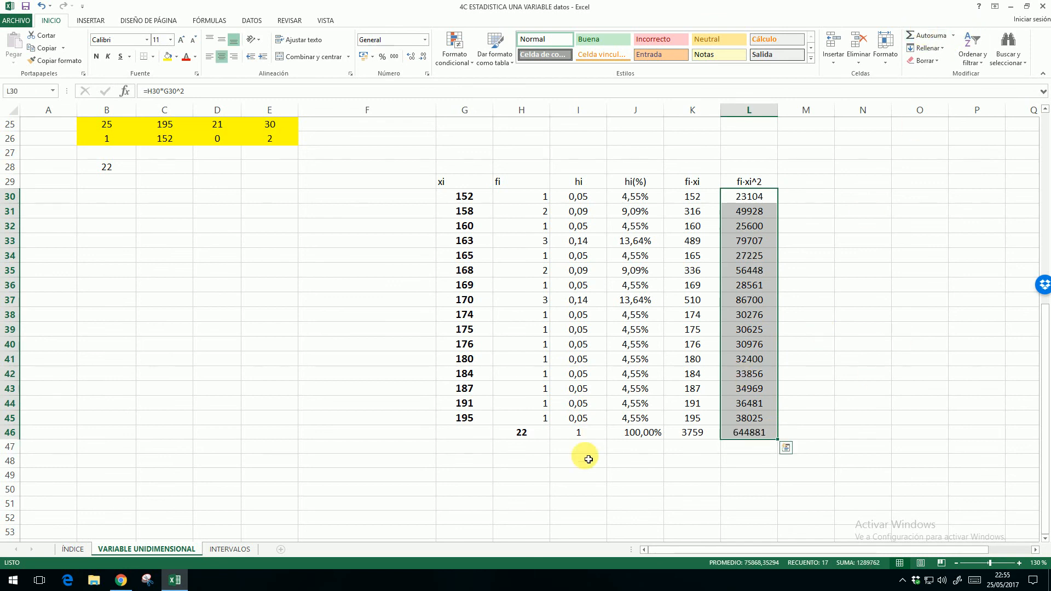
left_click(581, 476)
left_click_drag(526, 431, 749, 433)
left_click(687, 433)
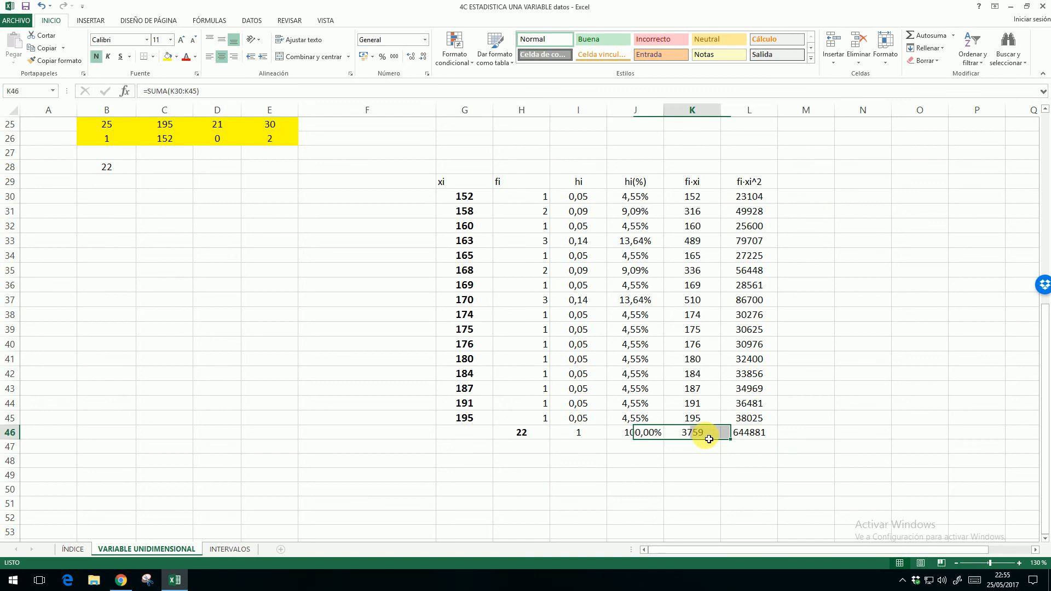
left_click(536, 435)
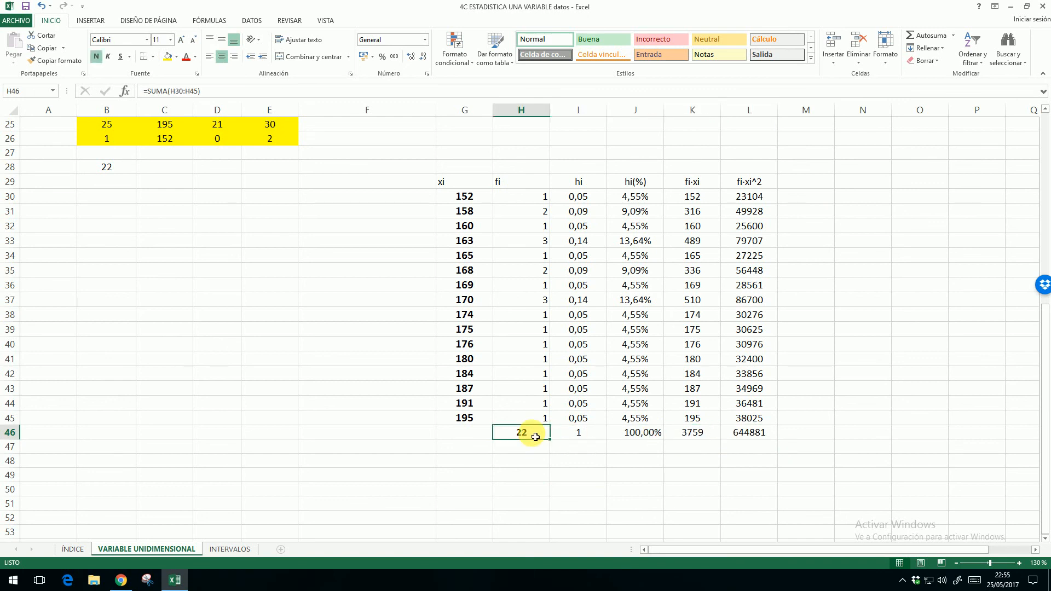
- Fill the total cells H46, K46 and L46 with dark orange
left_click(712, 434, "ctrl")
left_click(739, 438, "ctrl")
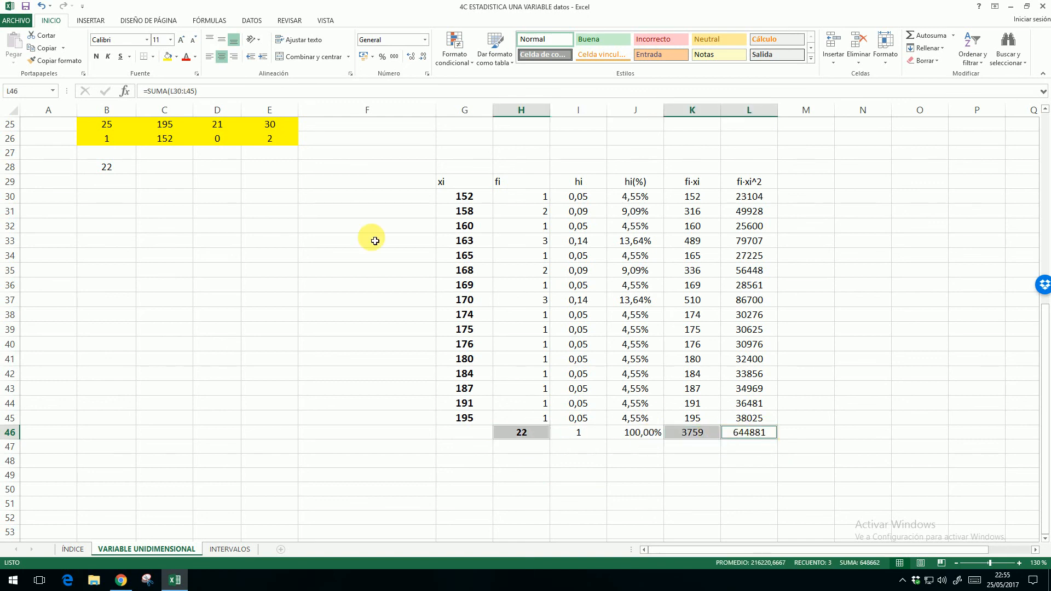
left_click(177, 57)
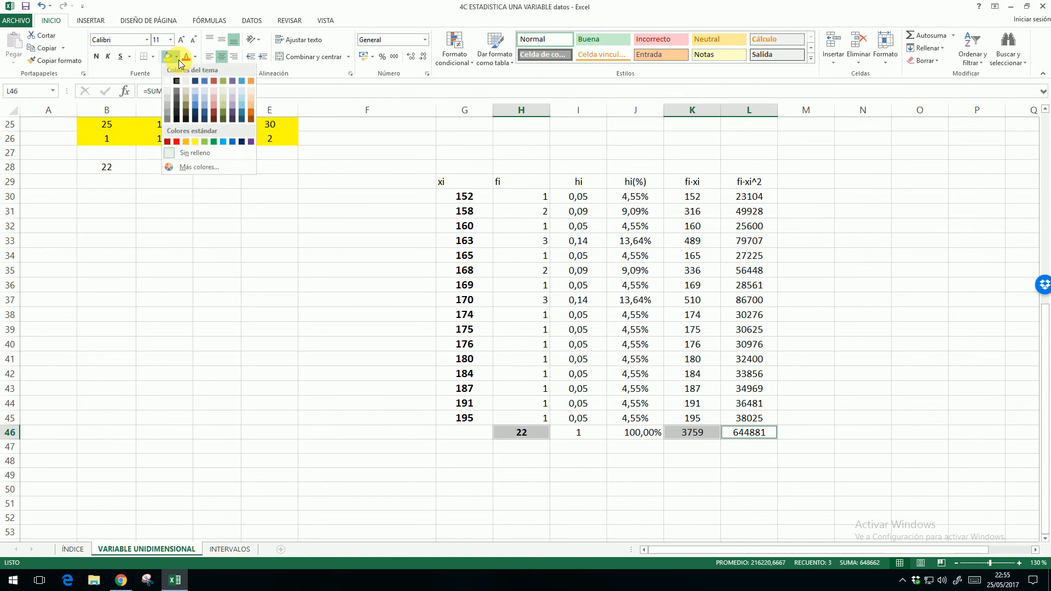
left_click(251, 120)
left_click(559, 477)
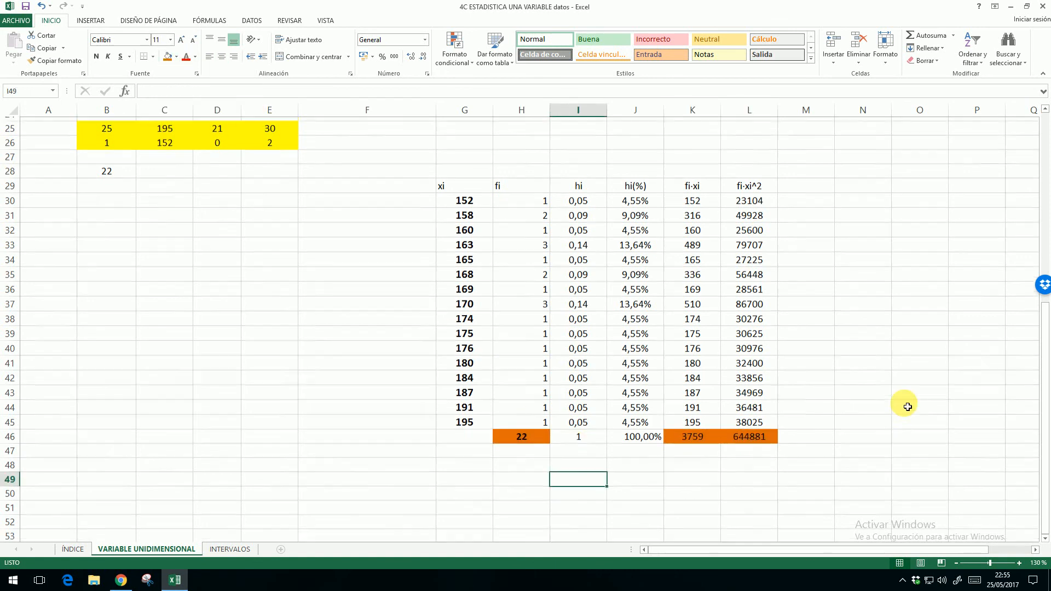
- Enter the labels MEDIA in N33, Varianza in N35 and Desv. Típica in N37 beside the frequency table
scroll(902, 383, "up", 2)
scroll(900, 344, "down", 2)
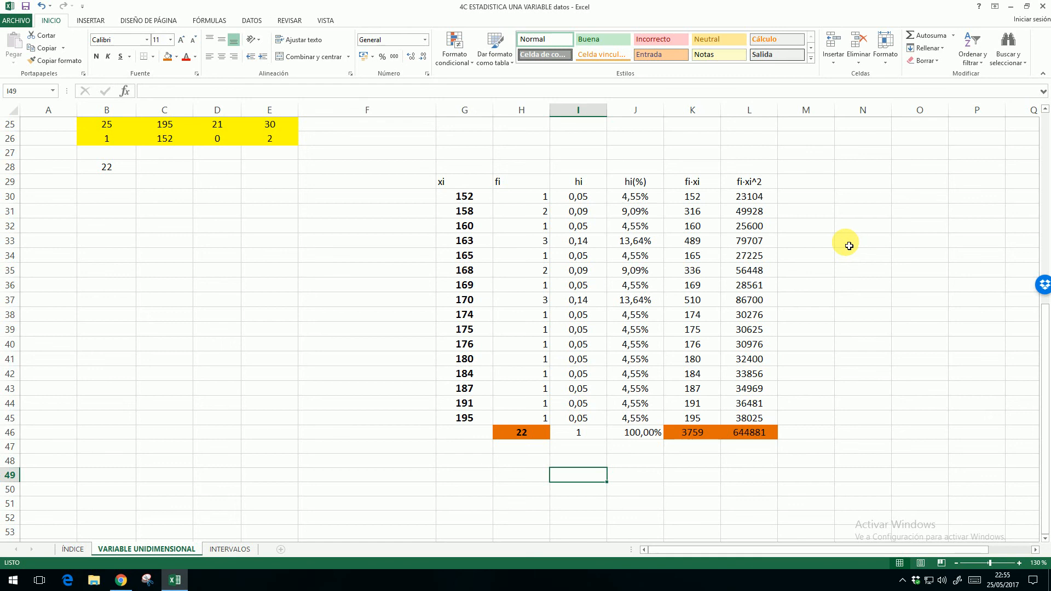
left_click(849, 246)
type("MED")
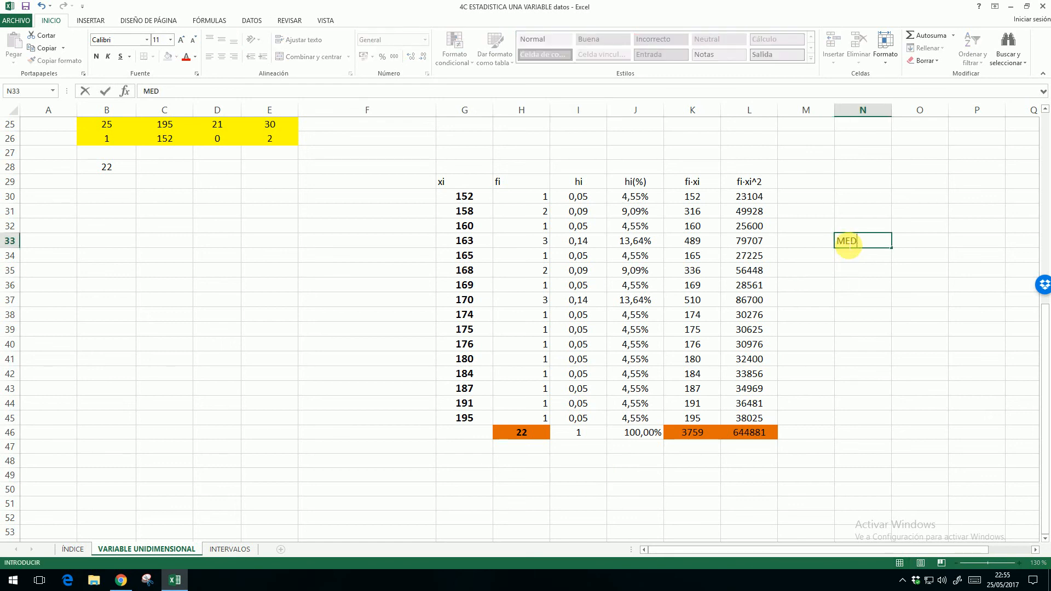
key("Return")
key("Return")
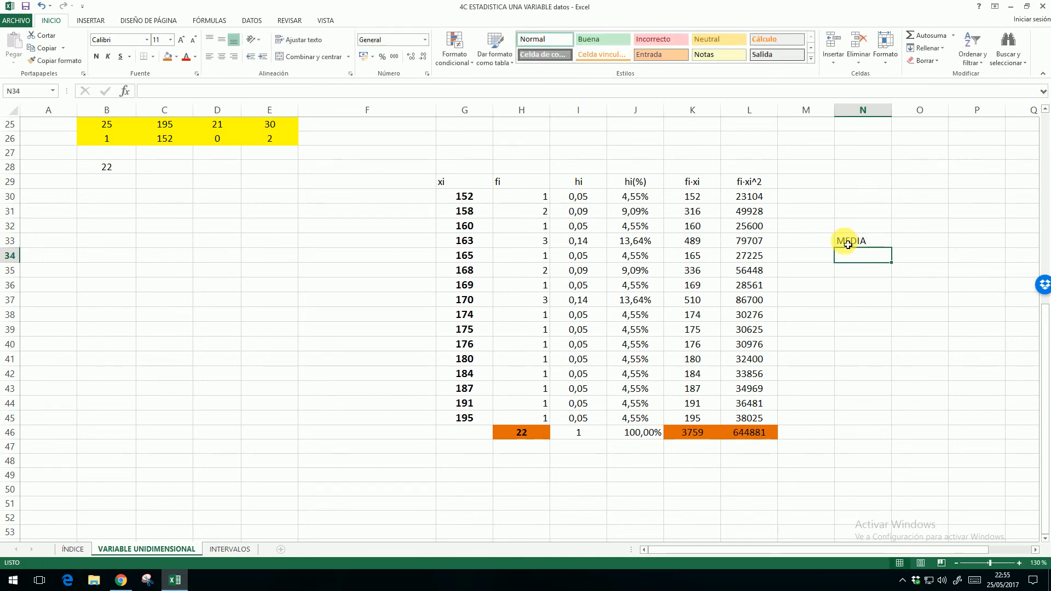
type("Varianza")
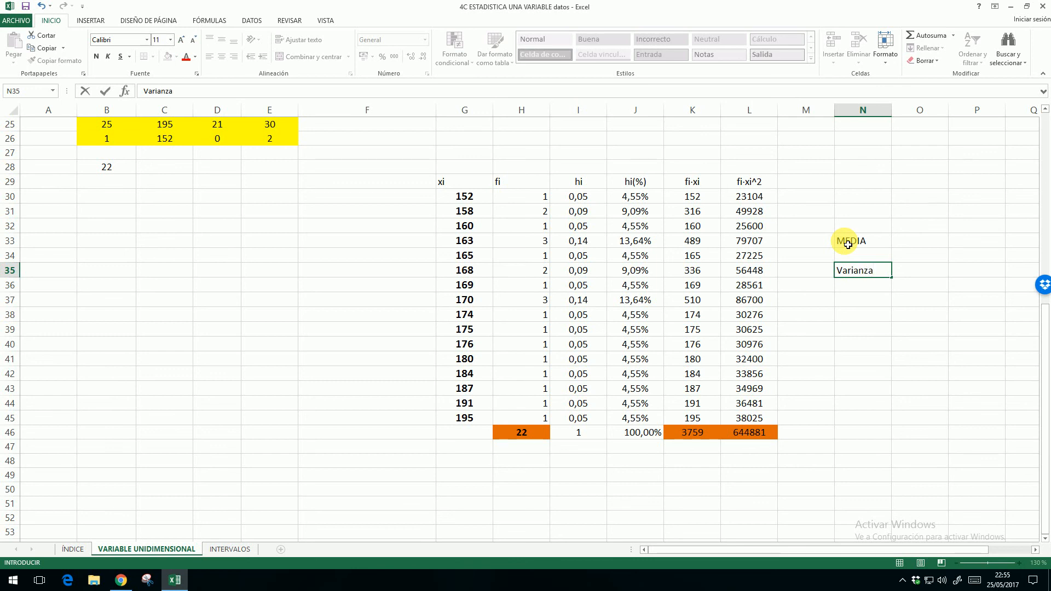
key("Return")
key("Return")
type("Desv. Típica")
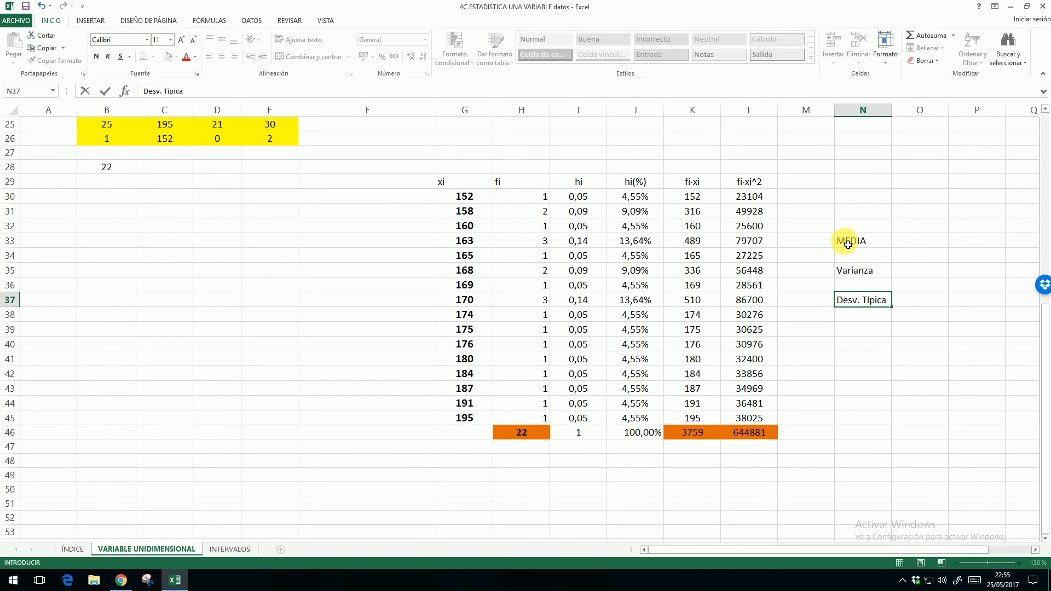
key("Return")
- Calculate the mean in O33 with =K46/H46 and compare it with the estatura mean in H6
left_click(907, 247)
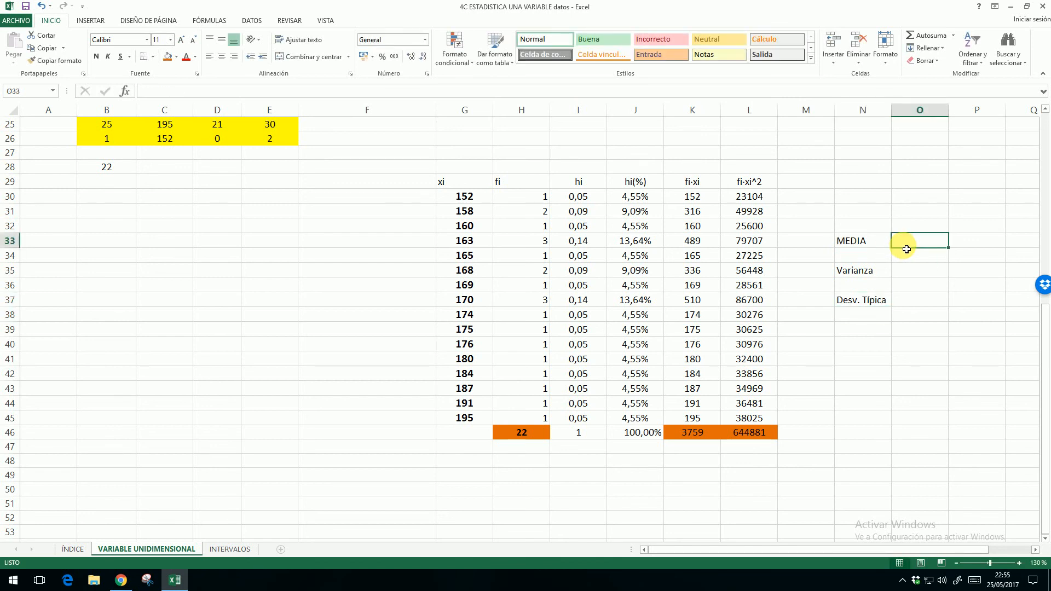
type("=")
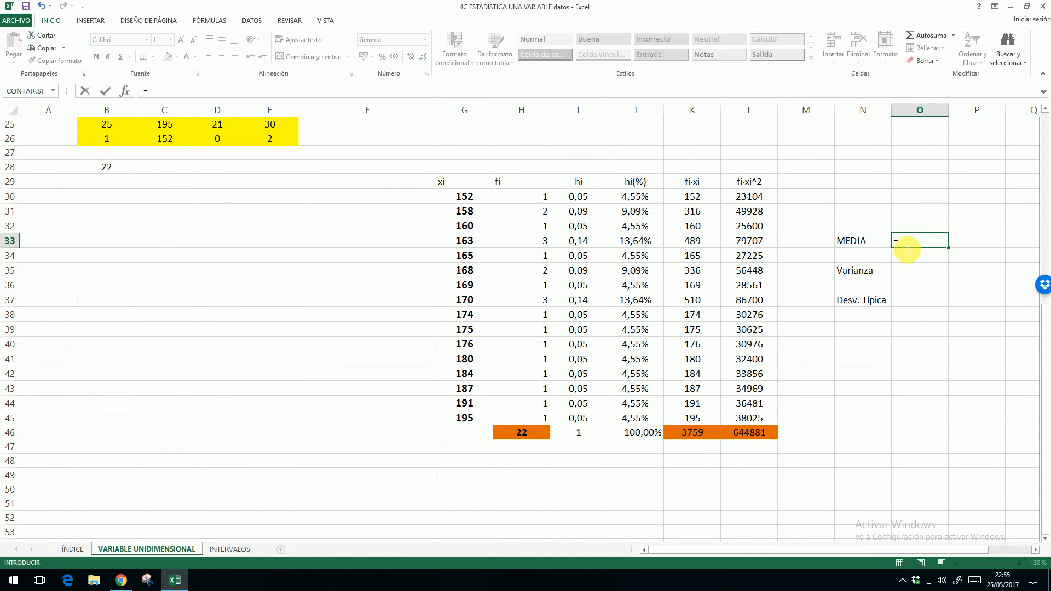
left_click(702, 440)
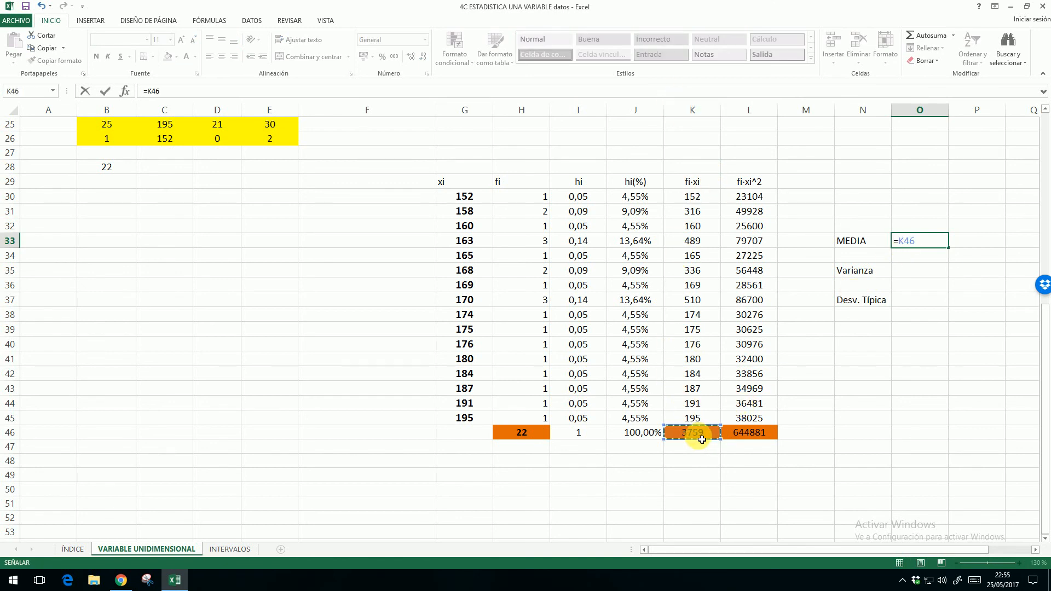
type("/")
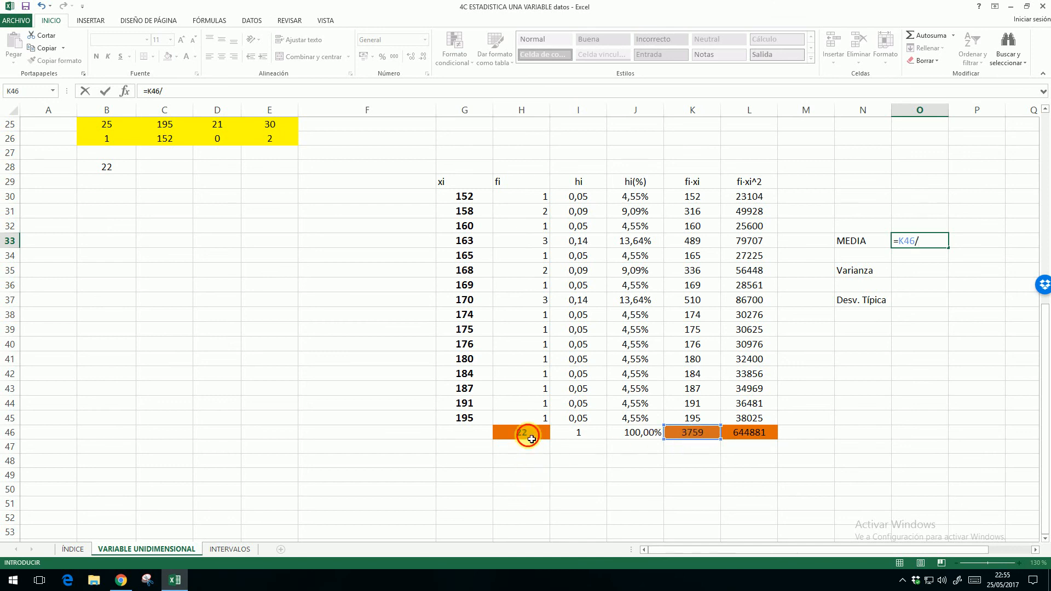
left_click(532, 439)
key("Return")
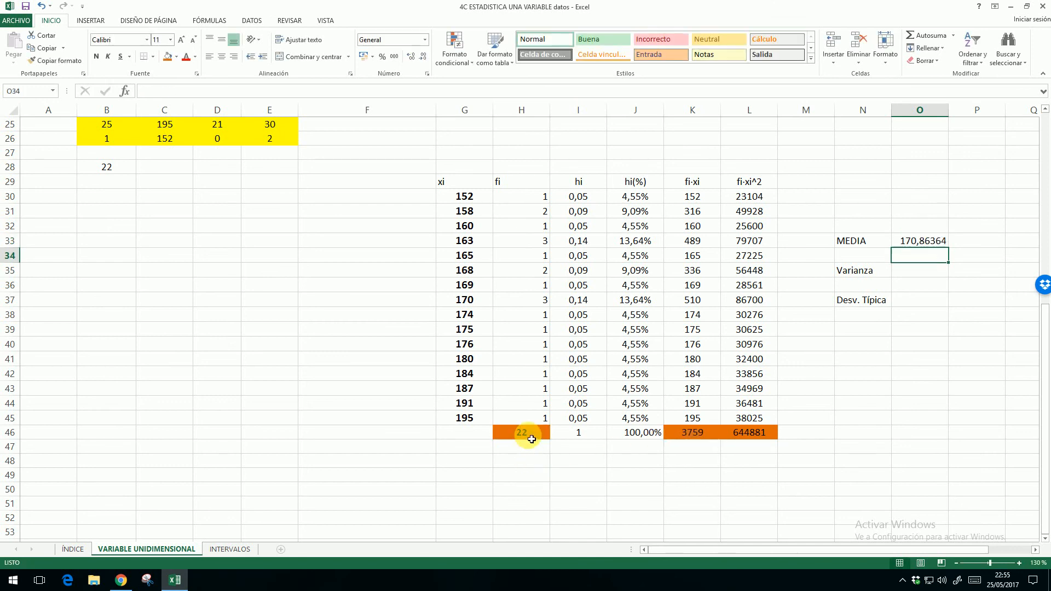
left_click(926, 242)
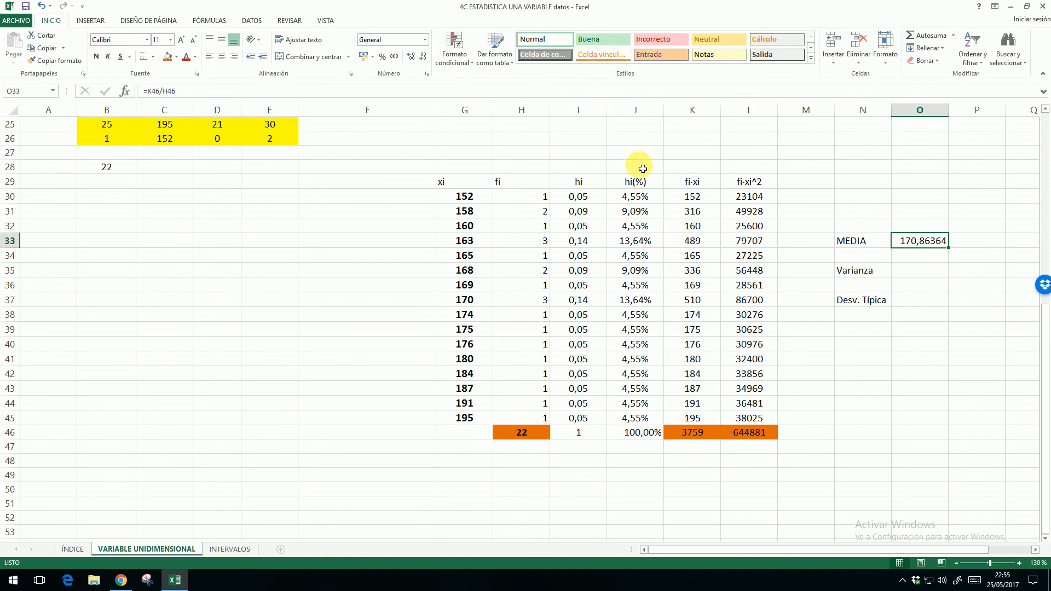
scroll(639, 160, "up", 8)
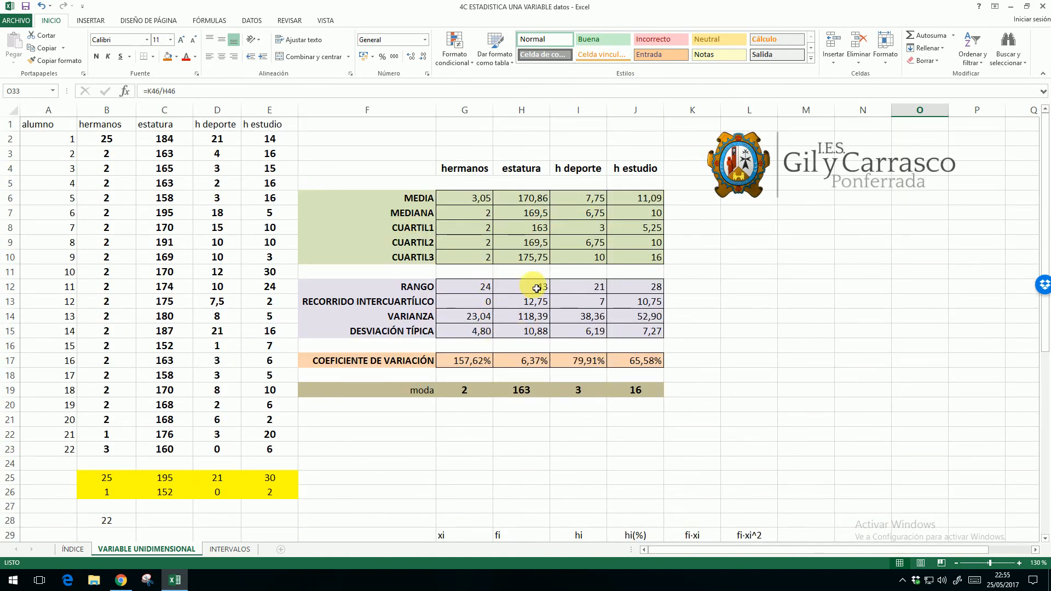
left_click(534, 198)
scroll(668, 274, "down", 8)
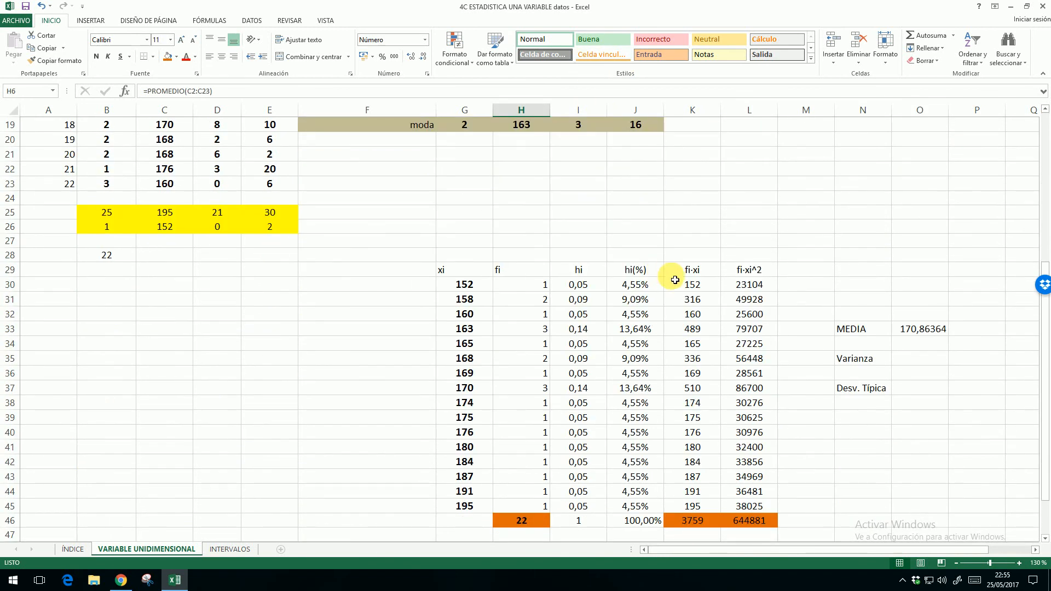
- Calculate the variance in O35 with =L46/H46-O33^2 and compare it with the estatura variance in H14
left_click(907, 279)
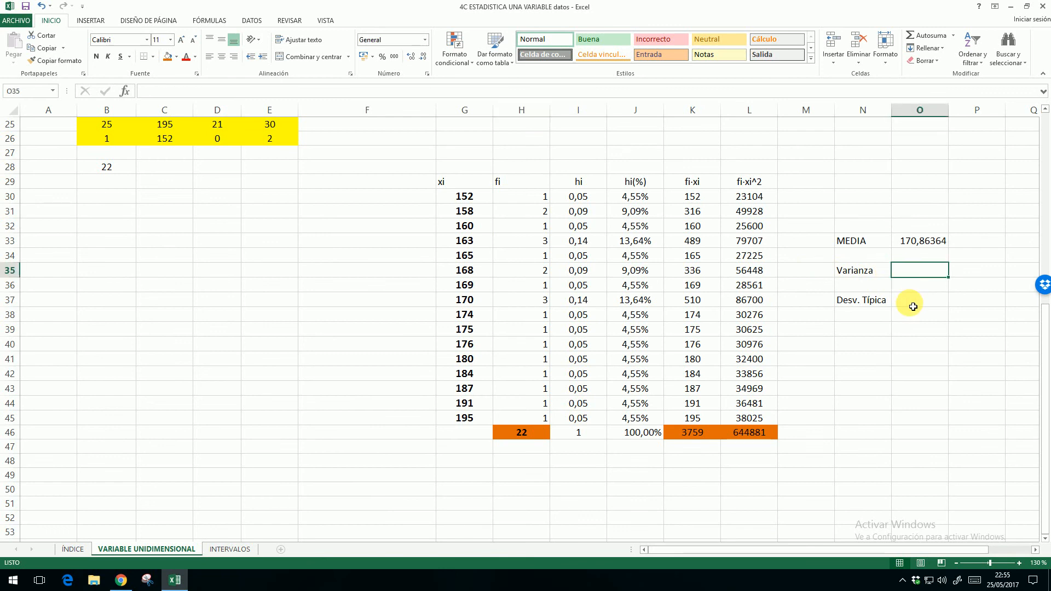
type("=")
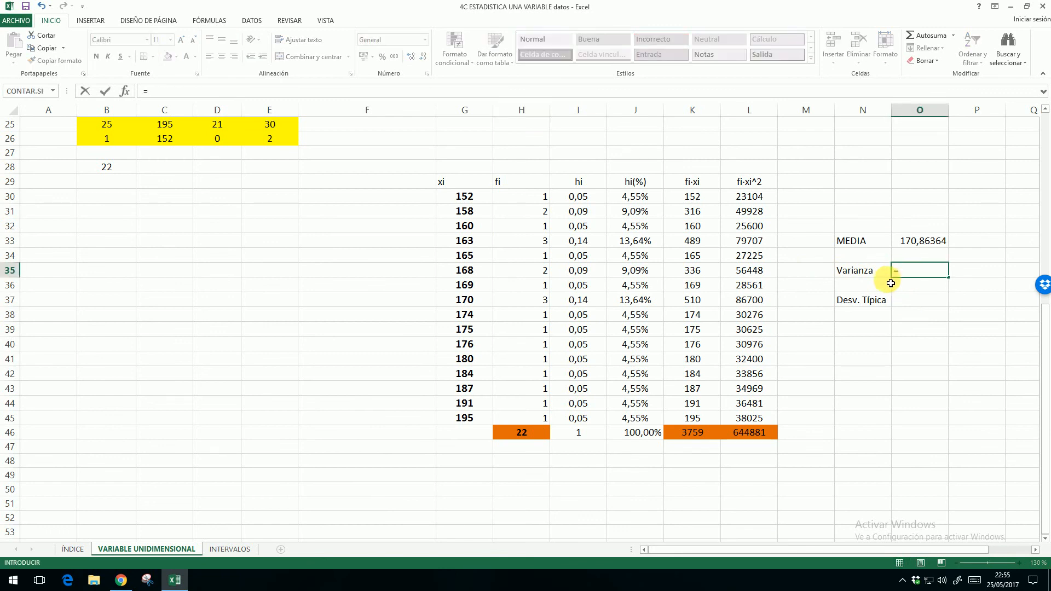
left_click(758, 441)
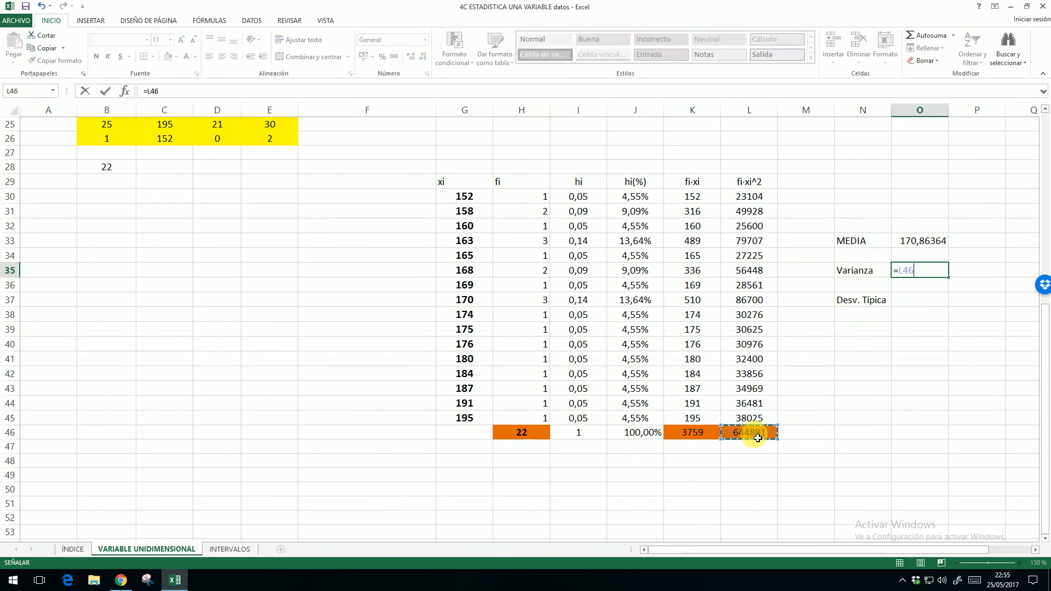
type("/")
left_click(527, 435)
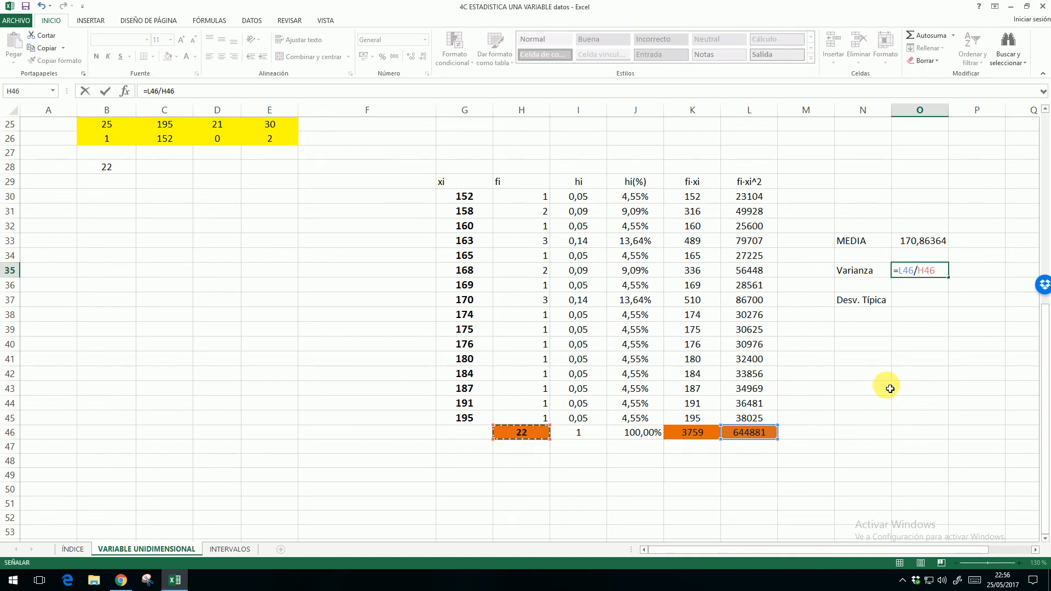
type("-")
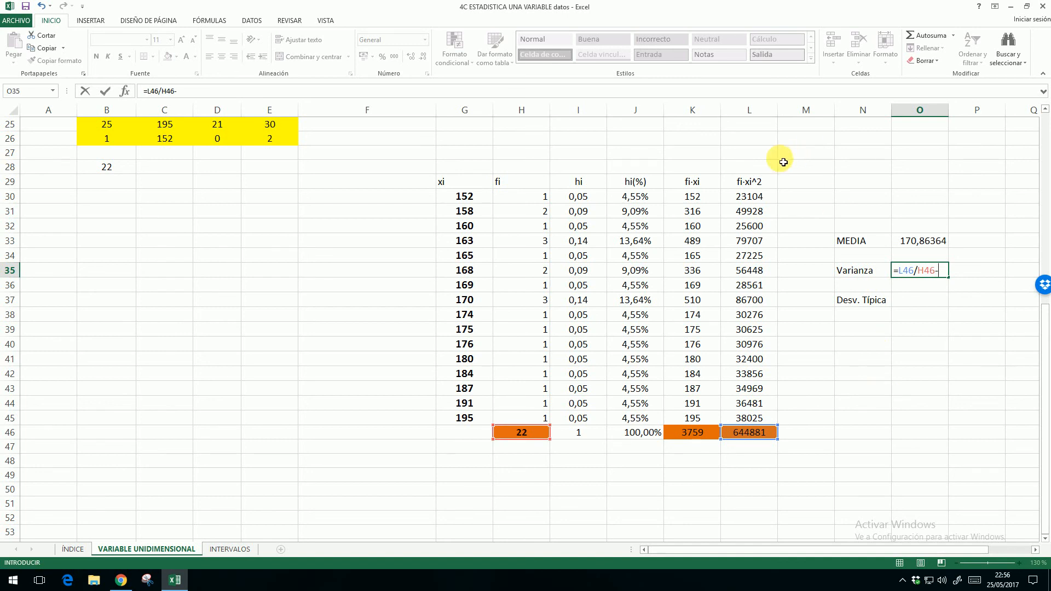
left_click(919, 245)
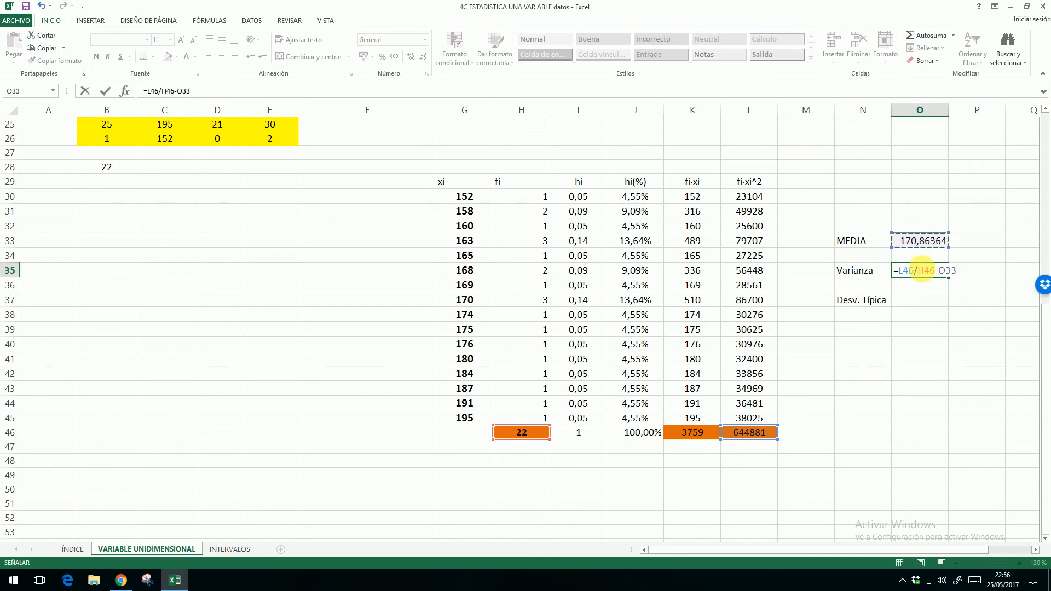
type("^2")
key("Return")
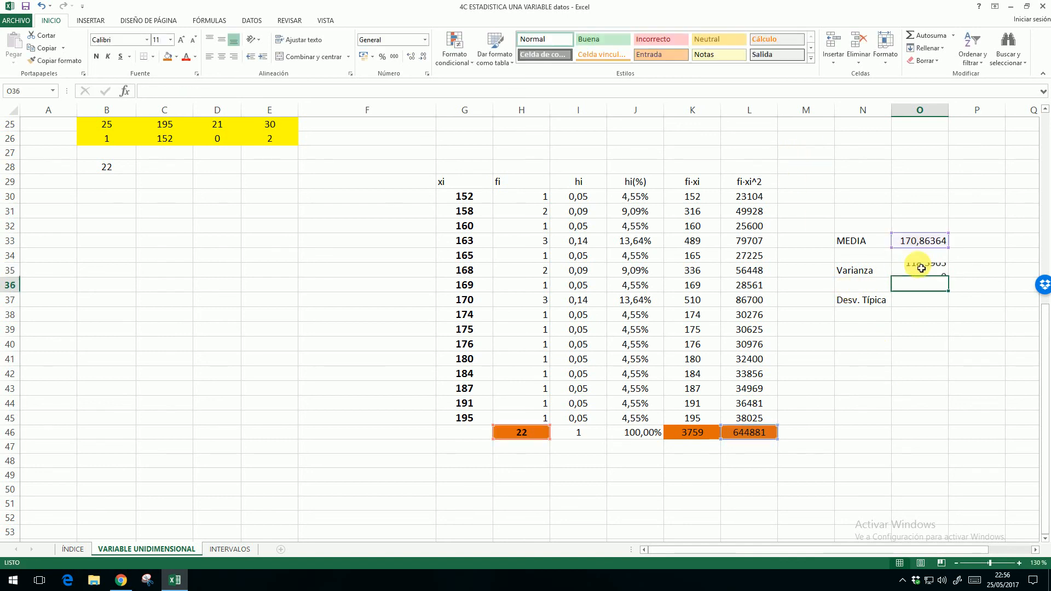
scroll(915, 268, "up", 8)
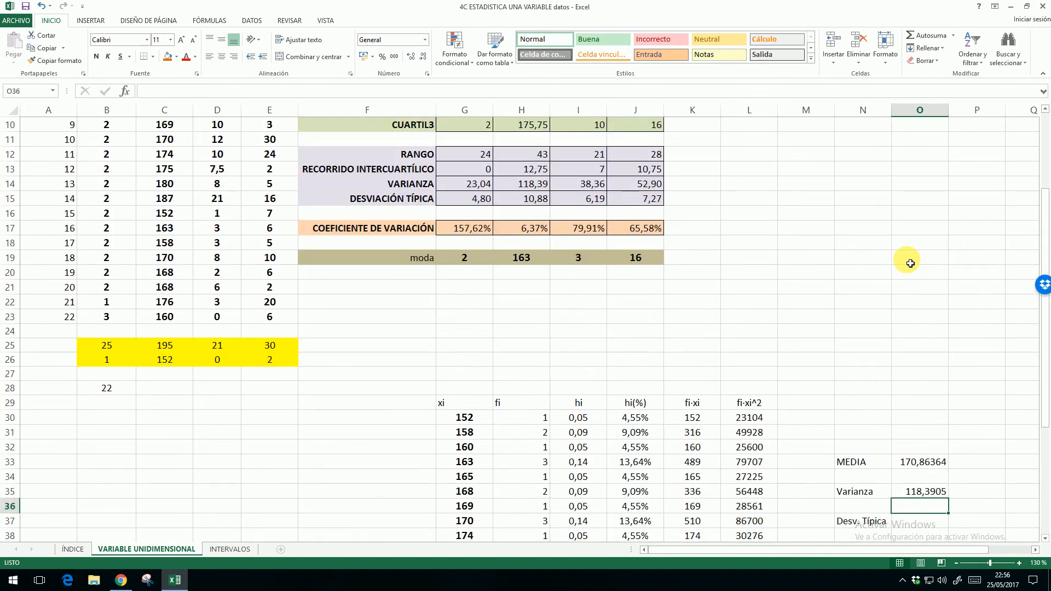
left_click(523, 318)
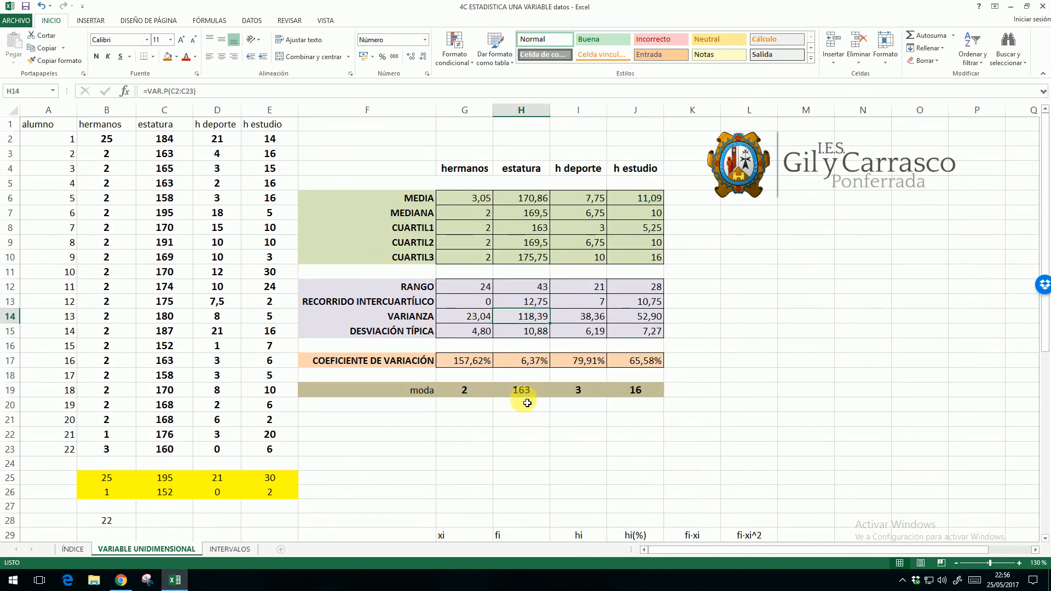
scroll(649, 390, "down", 6)
scroll(535, 306, "down", 2)
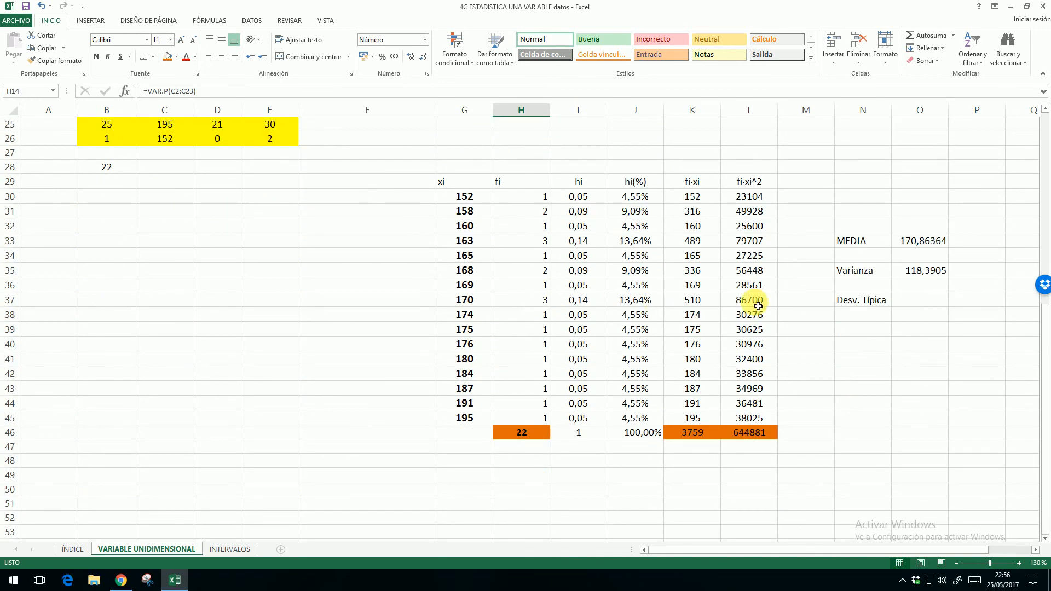
- Calculate the standard deviation in O37 as the RAIZ of O35 and compare it with the estatura value in H15
left_click(915, 300)
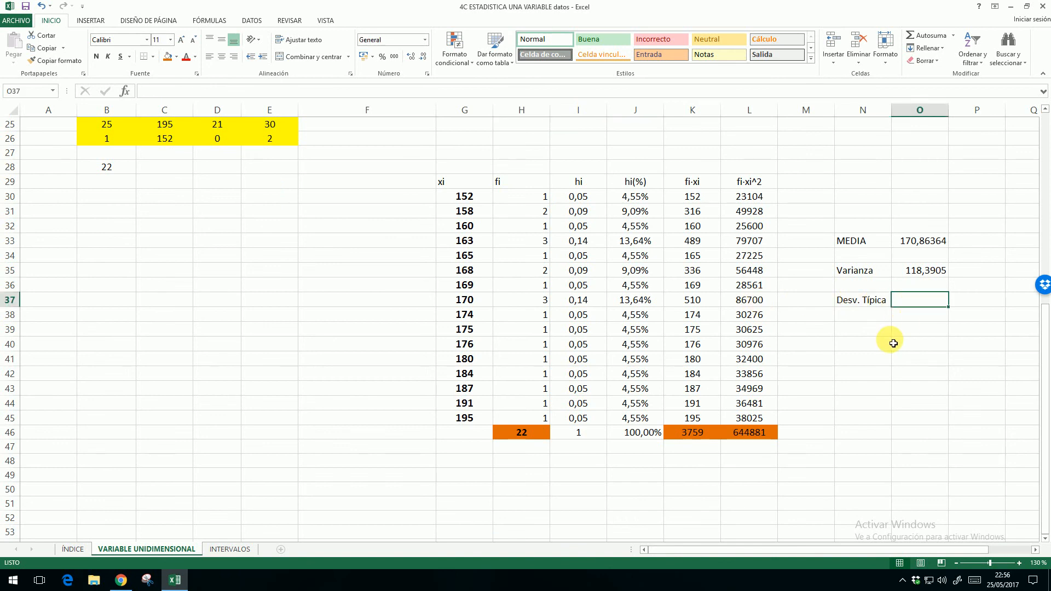
type("=")
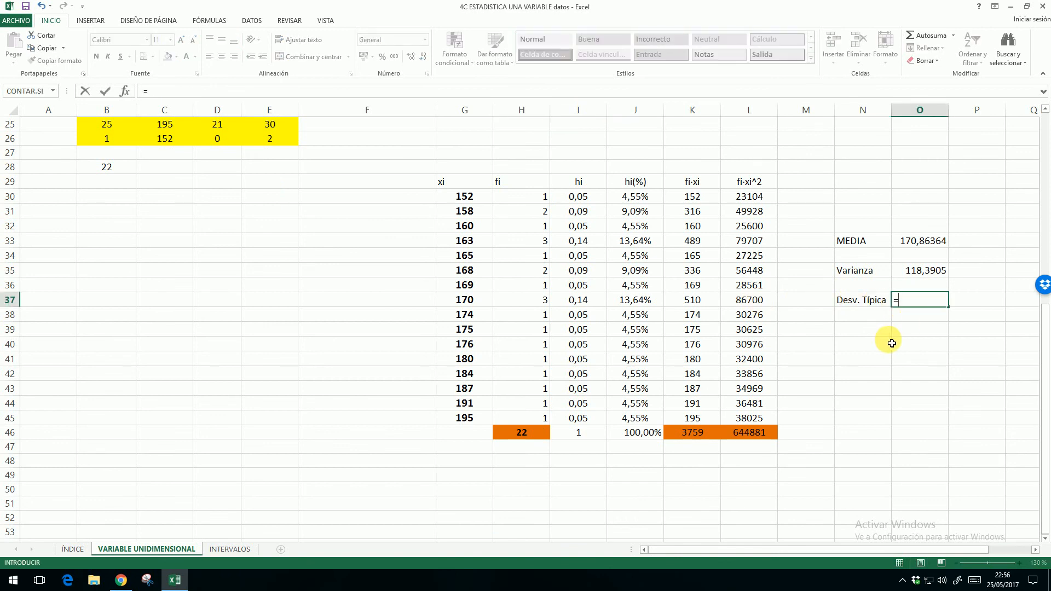
type("ai")
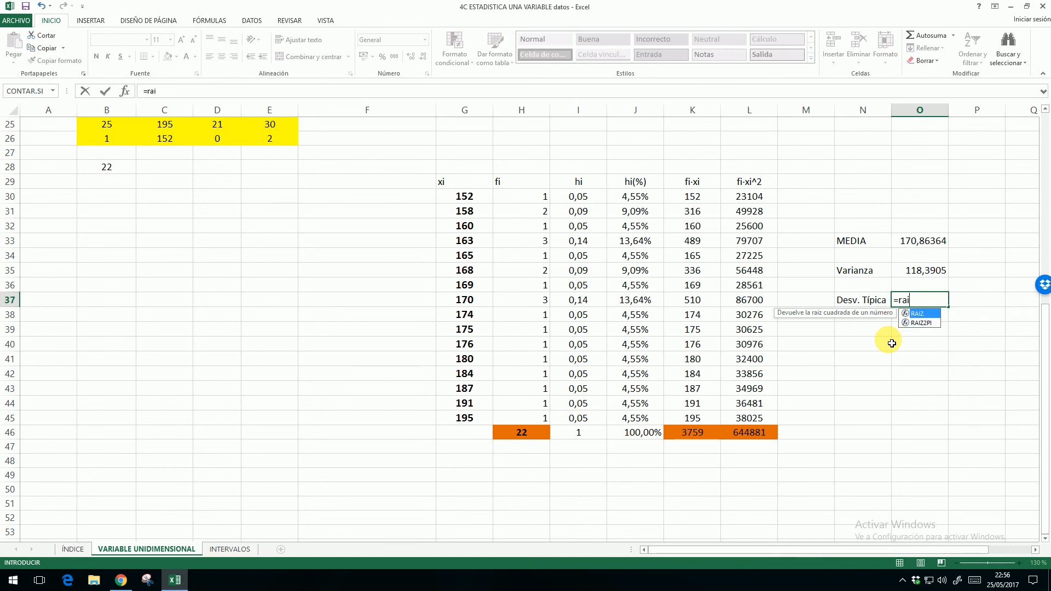
type("z(")
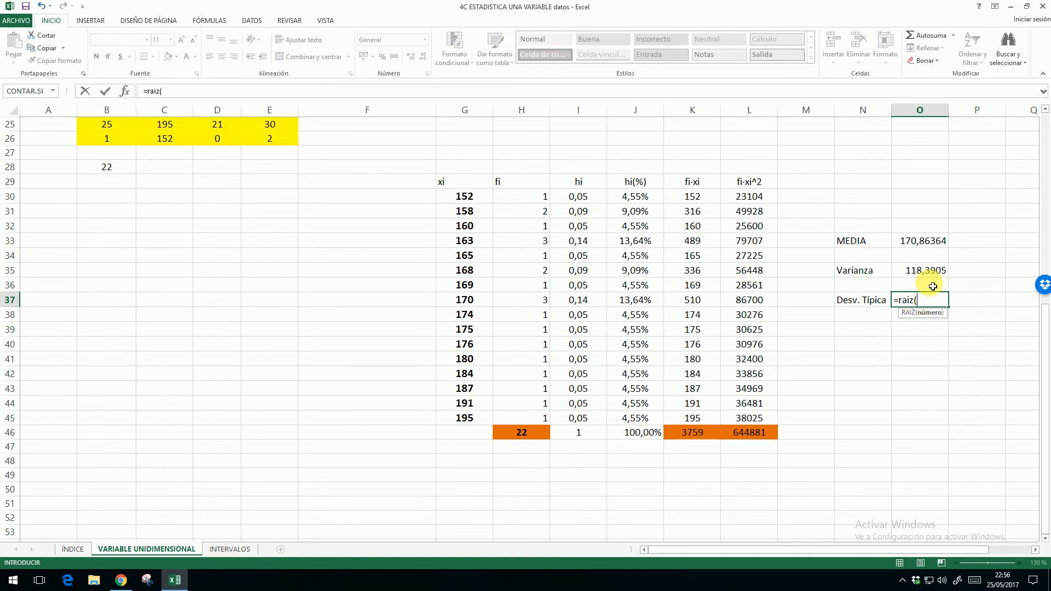
left_click(936, 274)
key("Return")
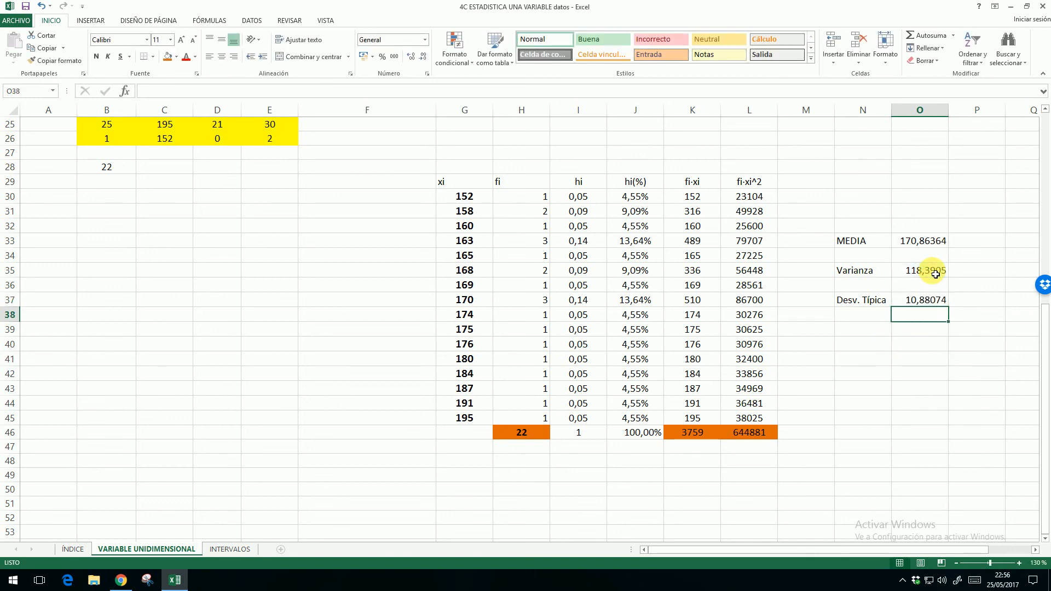
scroll(820, 303, "up", 8)
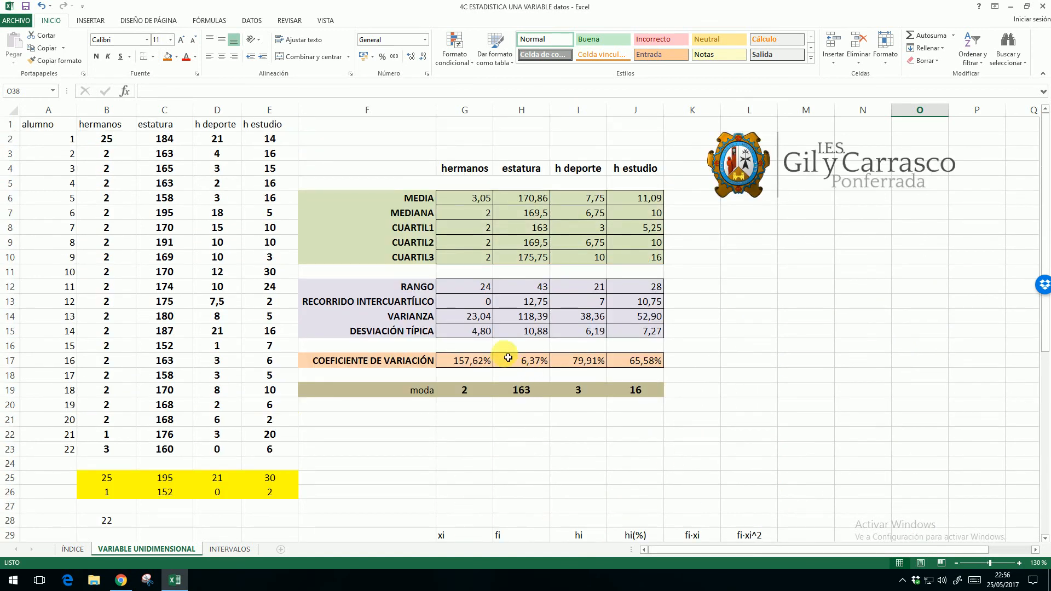
left_click(529, 331)
scroll(666, 382, "down", 7)
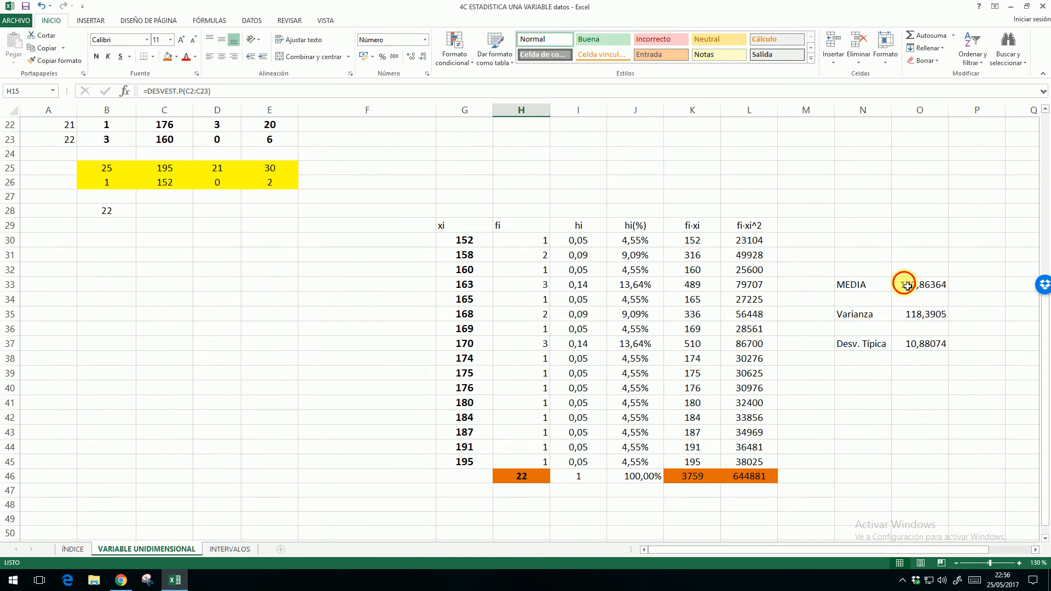
- Reduce the results in O33:O37 to two decimal places
left_click_drag(906, 286, 907, 345)
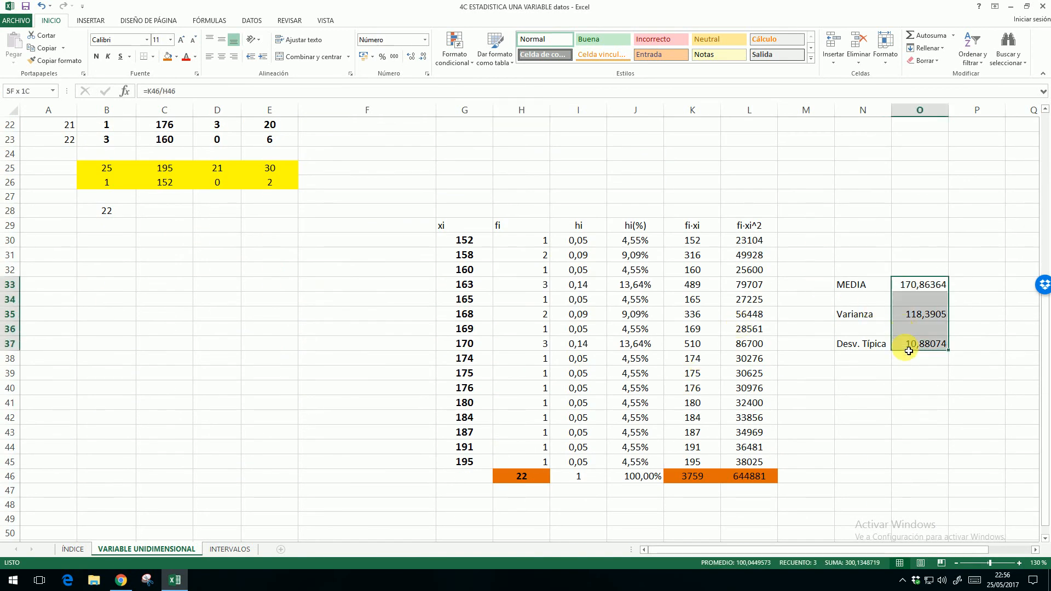
left_click(425, 58)
left_click(425, 58)
left_click(424, 58)
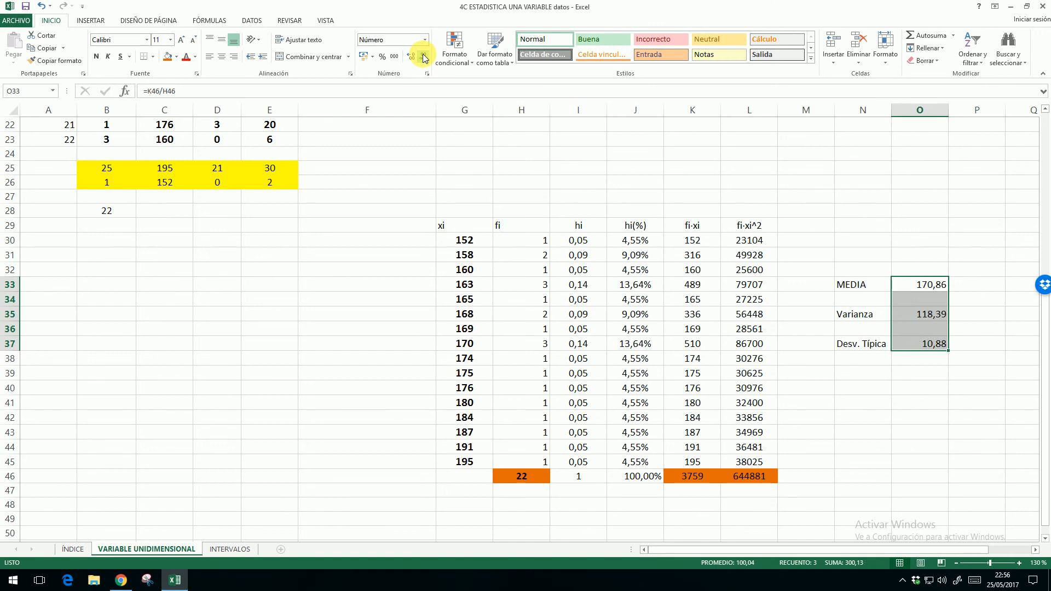
left_click(867, 417)
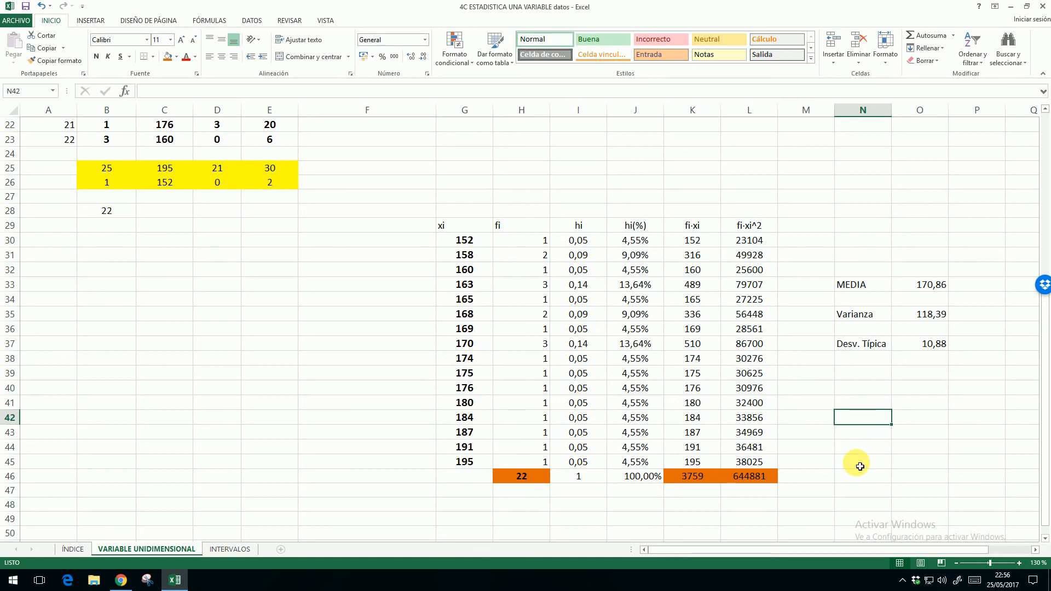
left_click(902, 580)
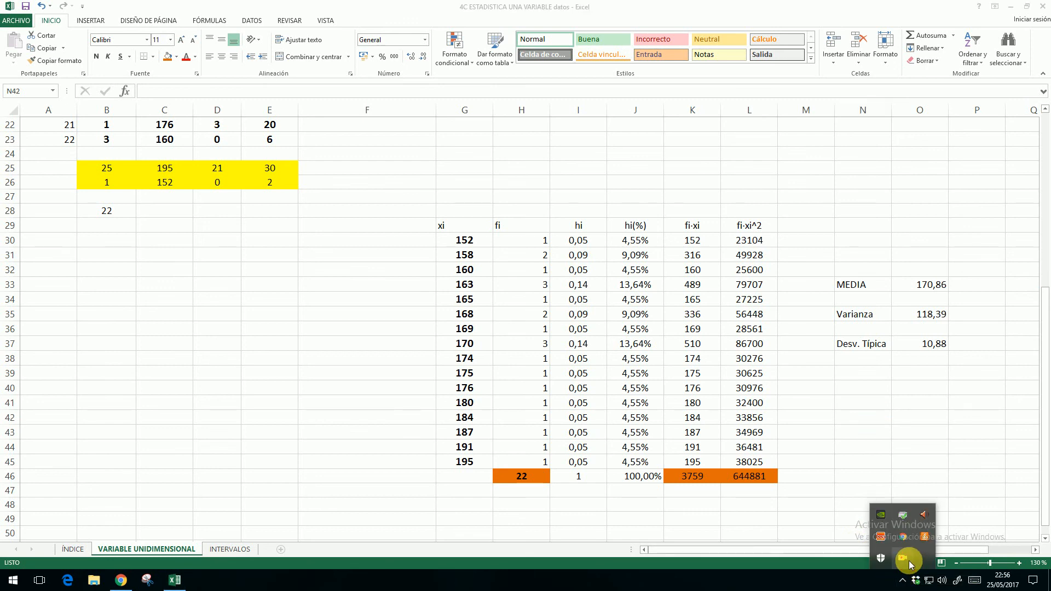